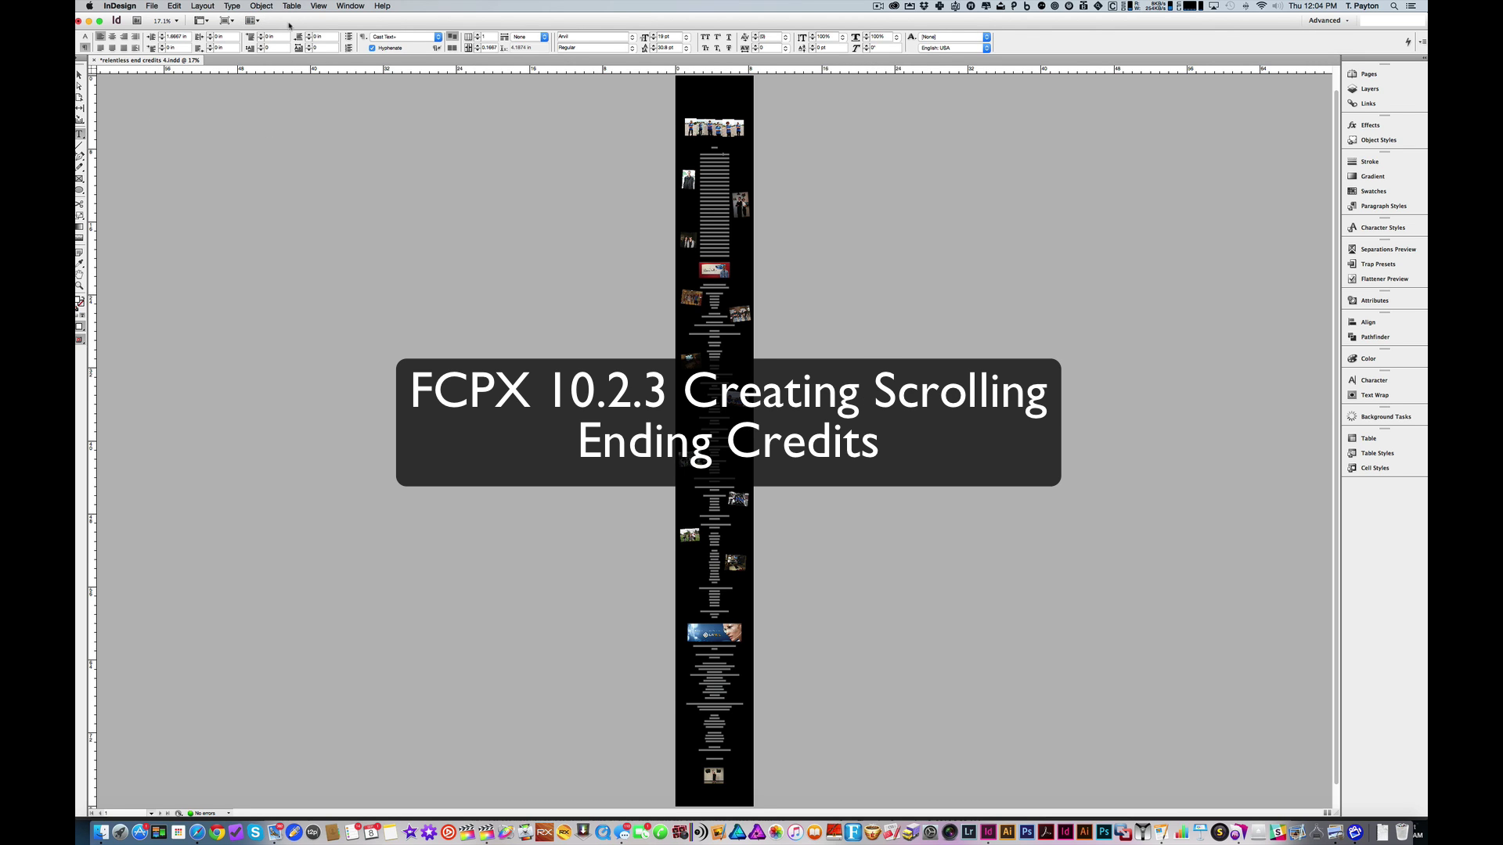
# Step: Select the tall credits frame and zoom in to inspect the CAST list at the page top
pyautogui.click(91, 75)
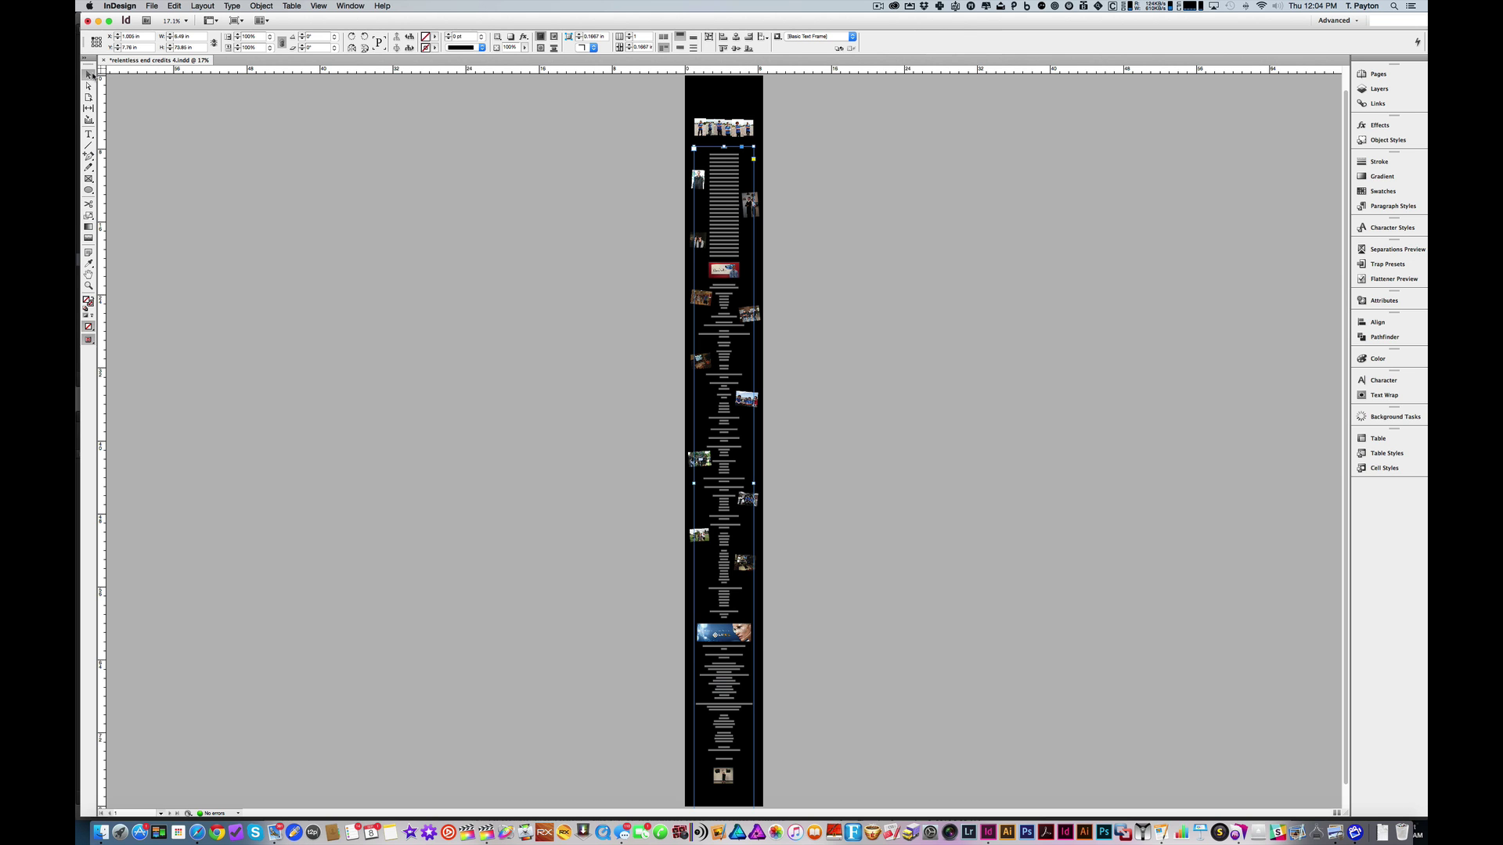
pyautogui.click(753, 195)
pyautogui.moveTo(681, 136); pyautogui.dragTo(816, 202)
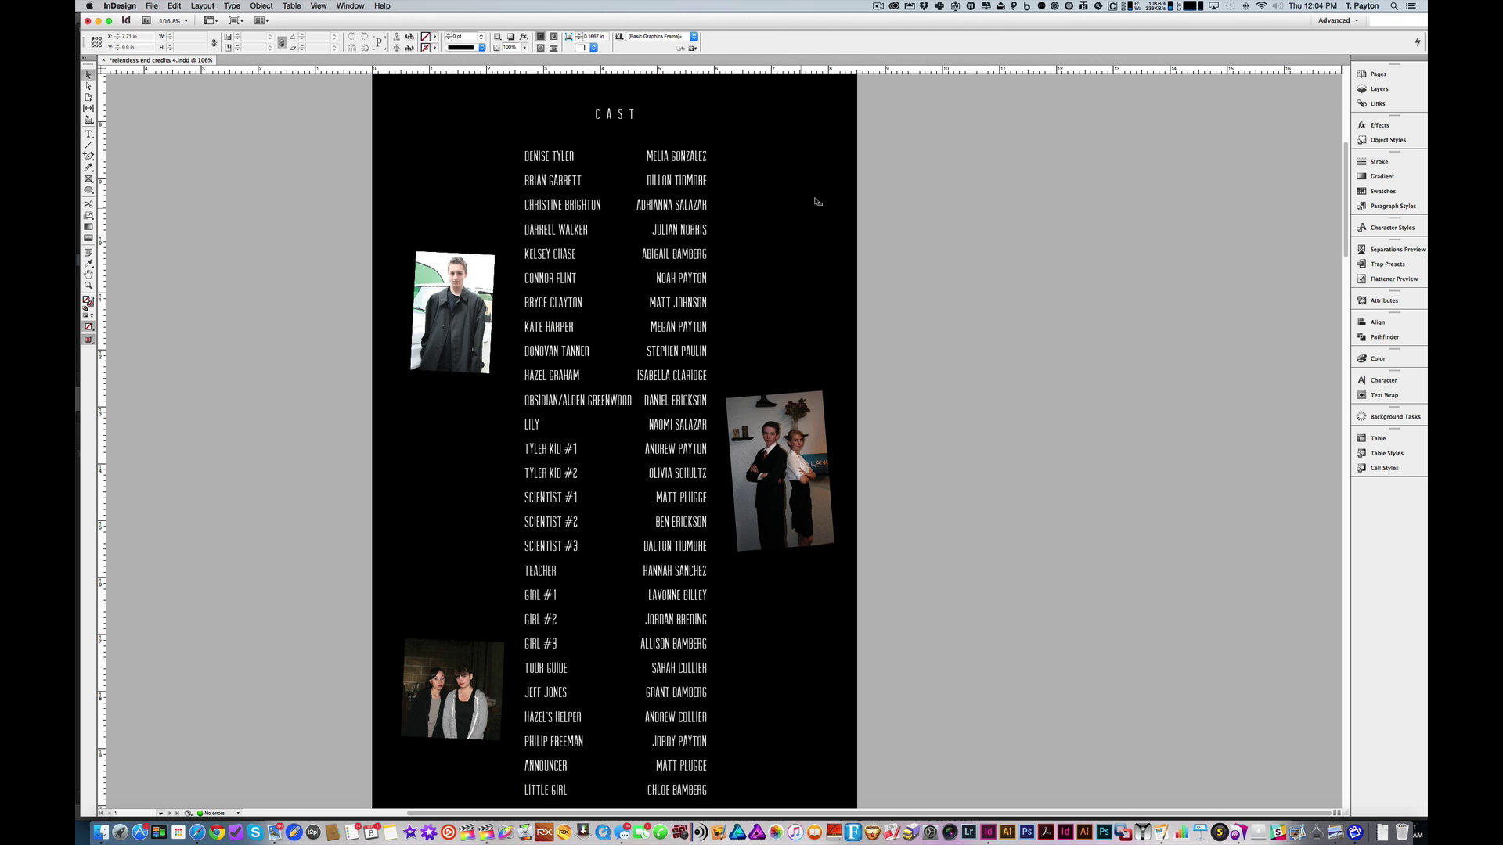
pyautogui.scroll(-20, 767, 470)
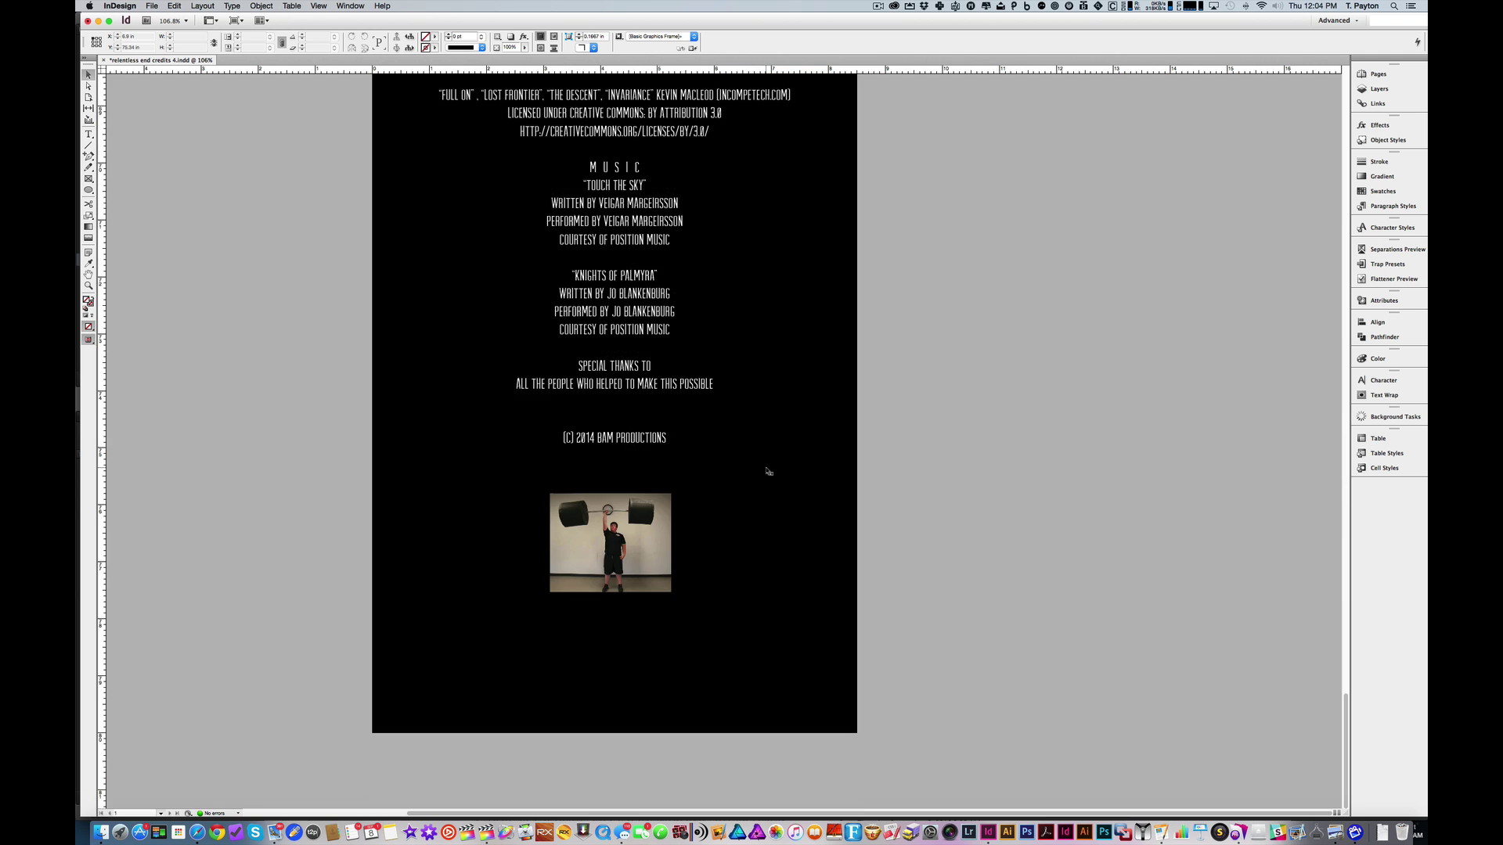
pyautogui.scroll(20, 767, 470)
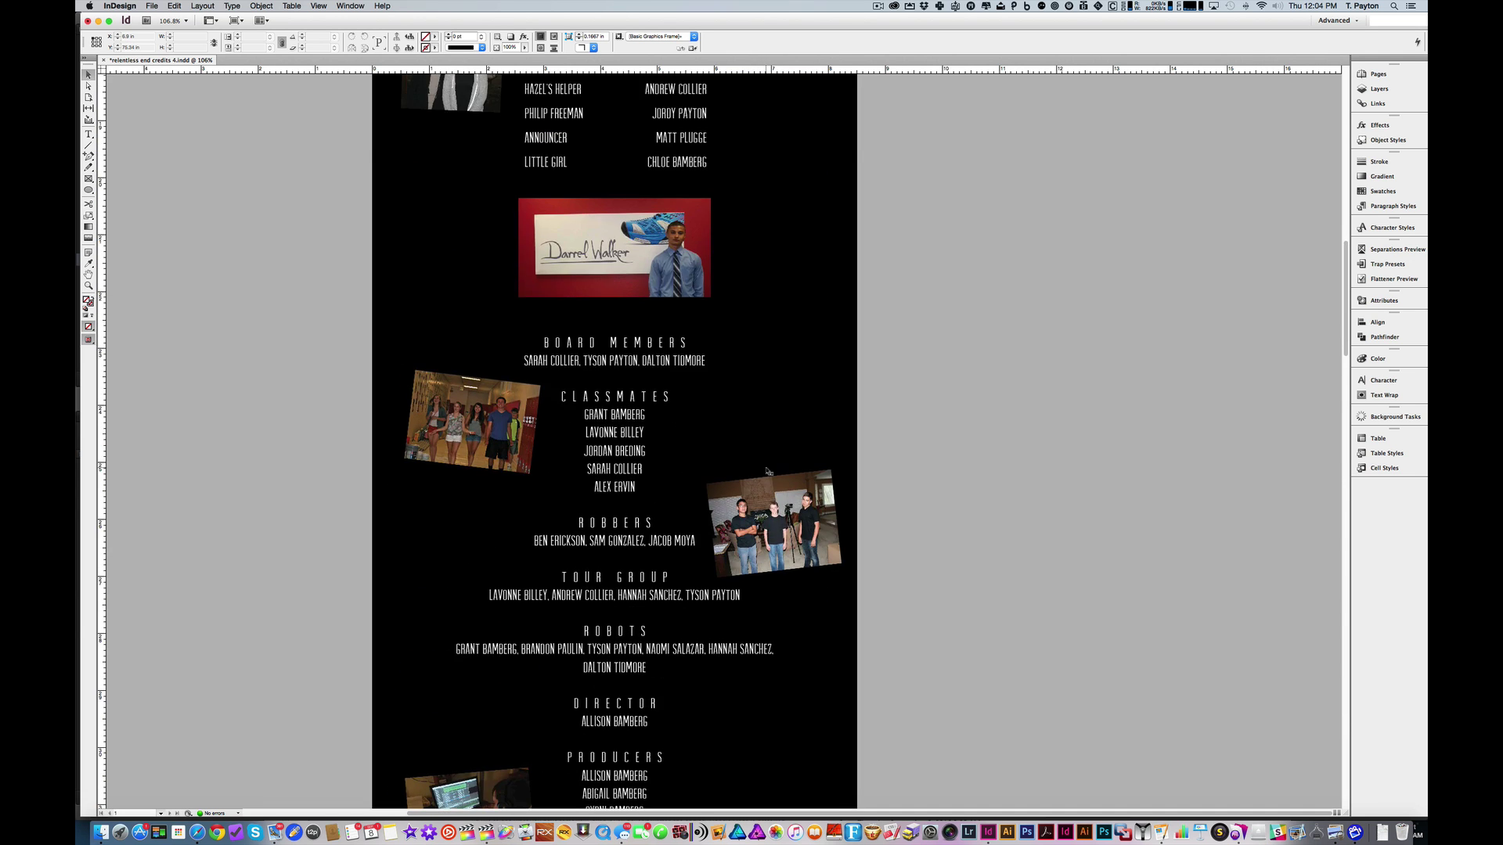
pyautogui.scroll(2, 769, 471)
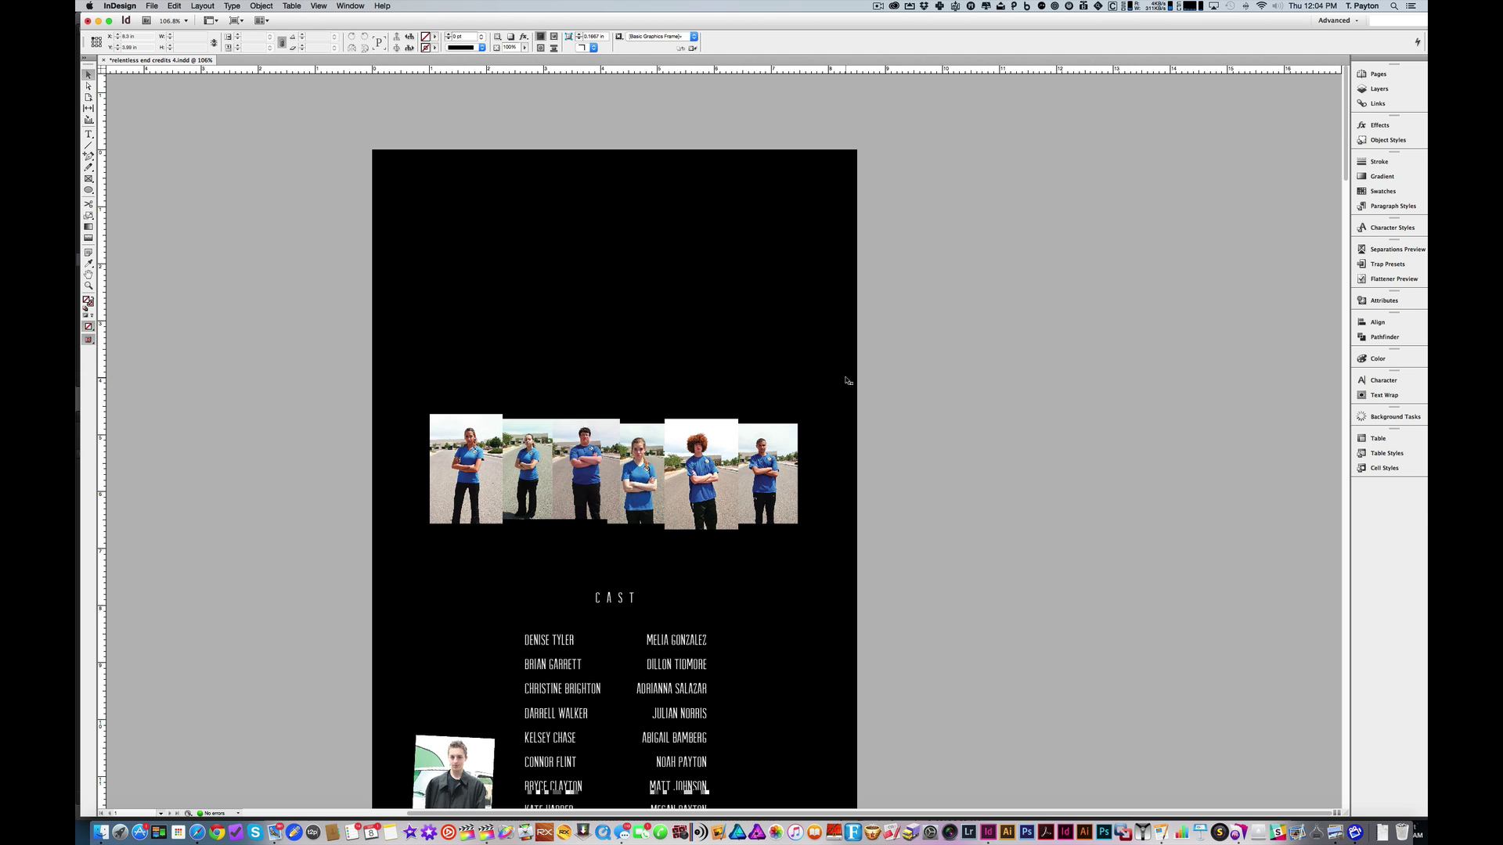
pyautogui.moveTo(882, 481); pyautogui.dragTo(991, 322)
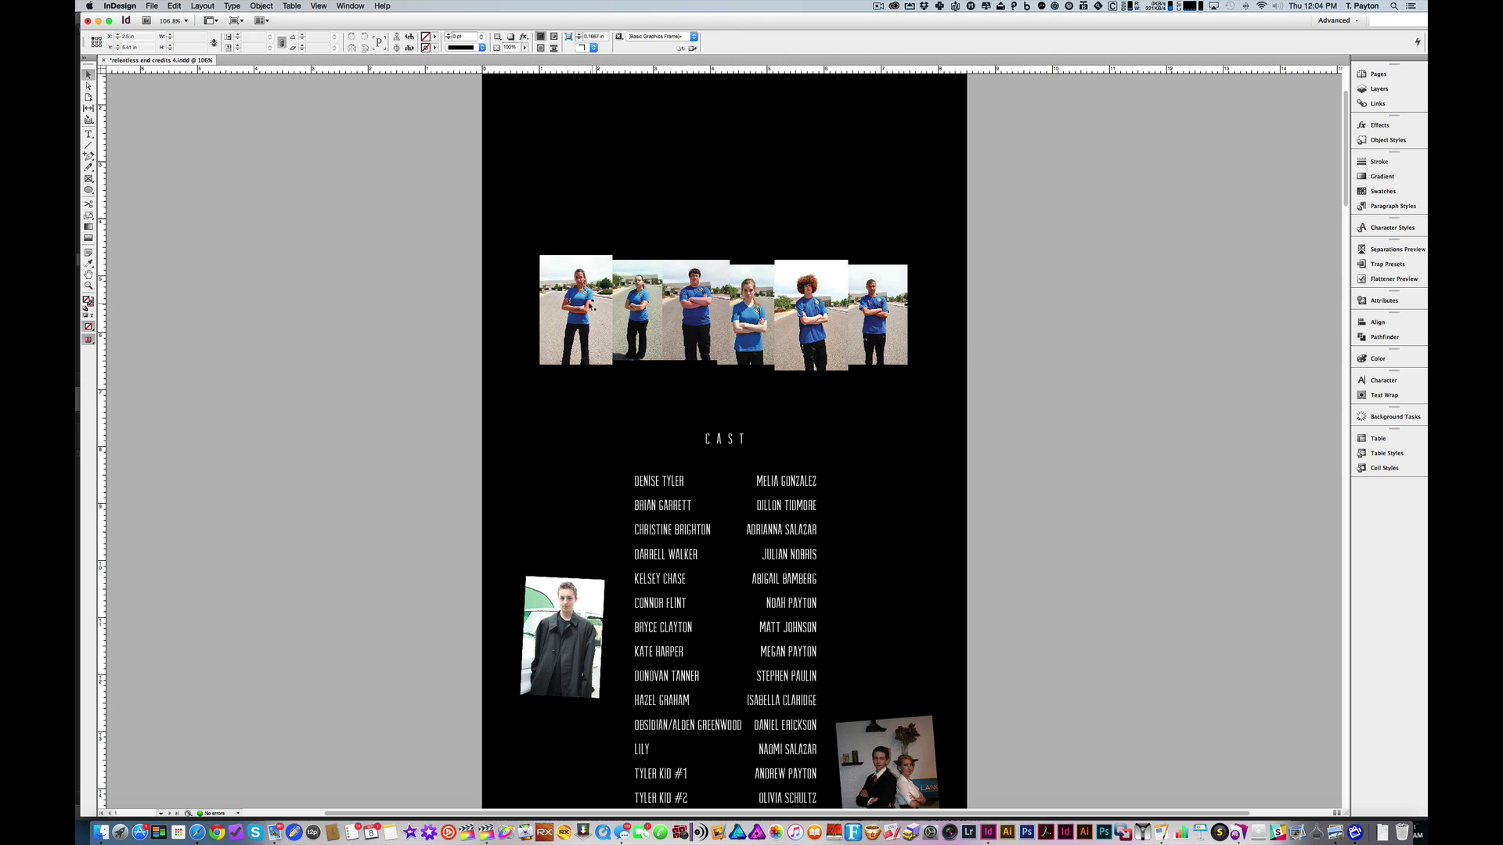
pyautogui.scroll(-3, 916, 315)
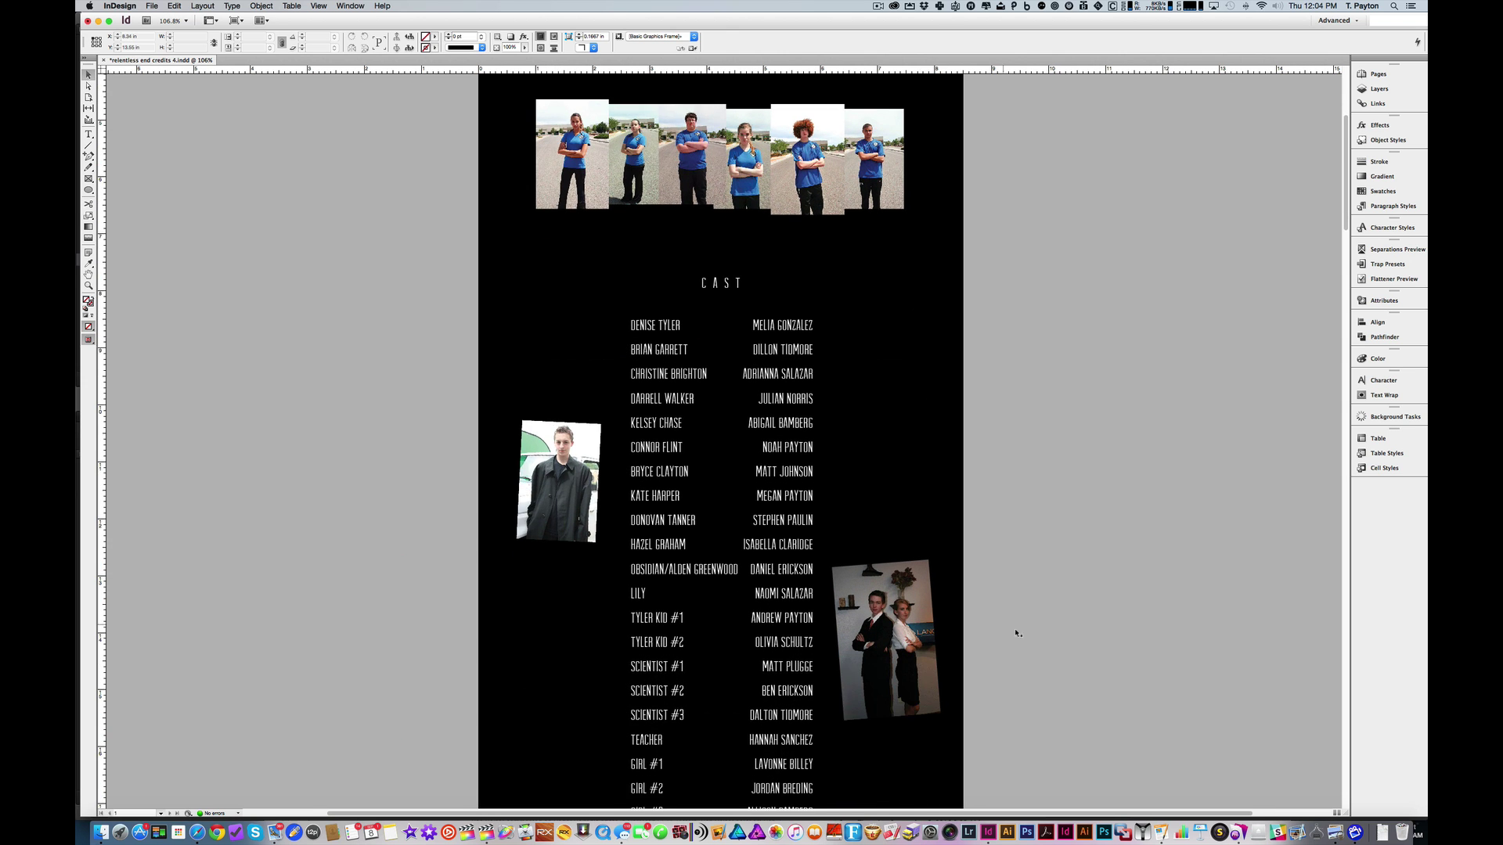
pyautogui.scroll(-6, 1006, 548)
pyautogui.scroll(-15, 996, 471)
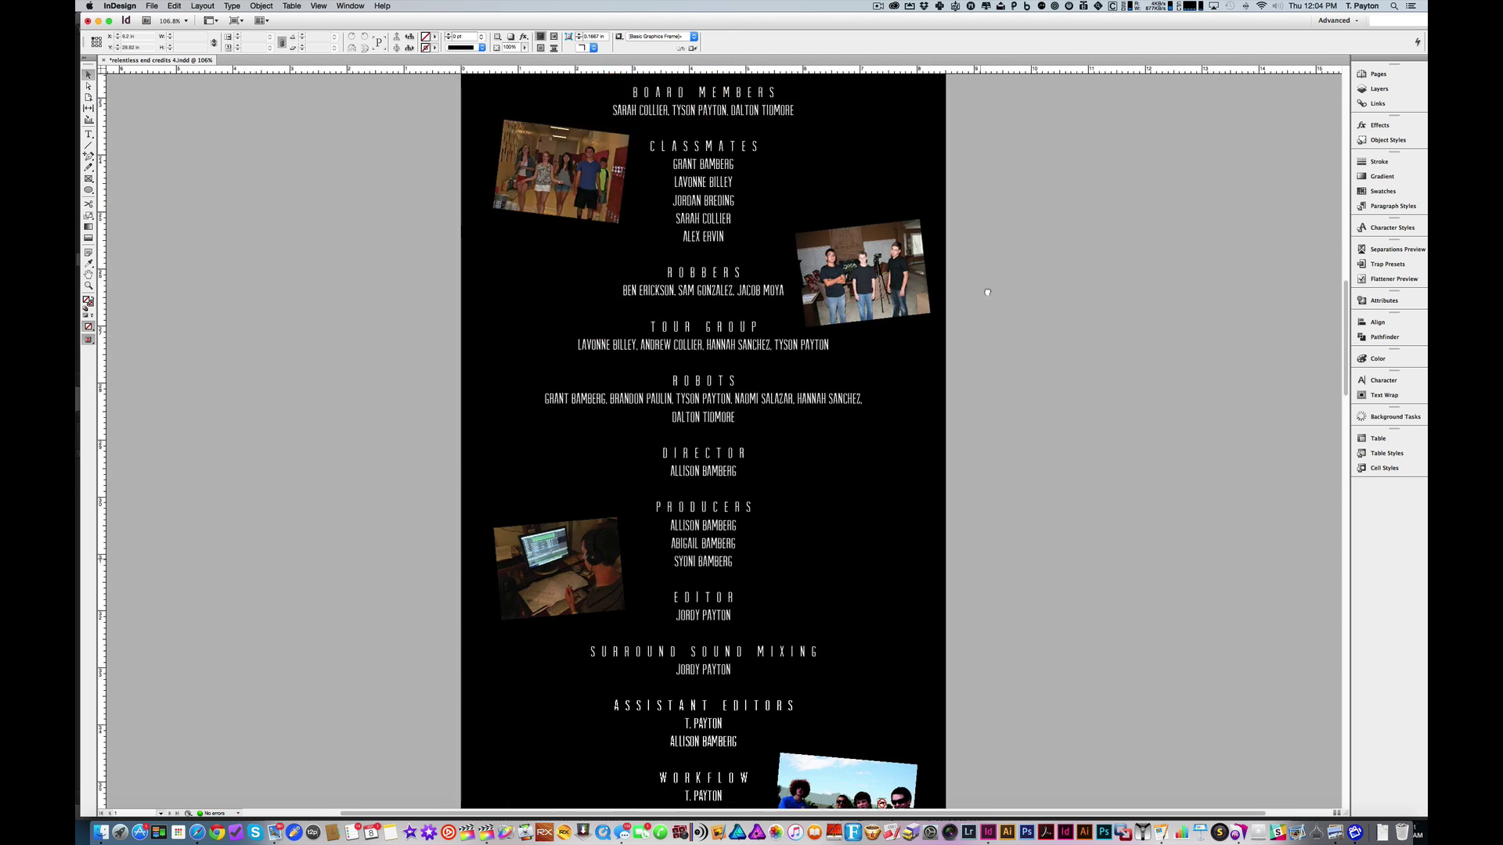
pyautogui.scroll(10, 1006, 348)
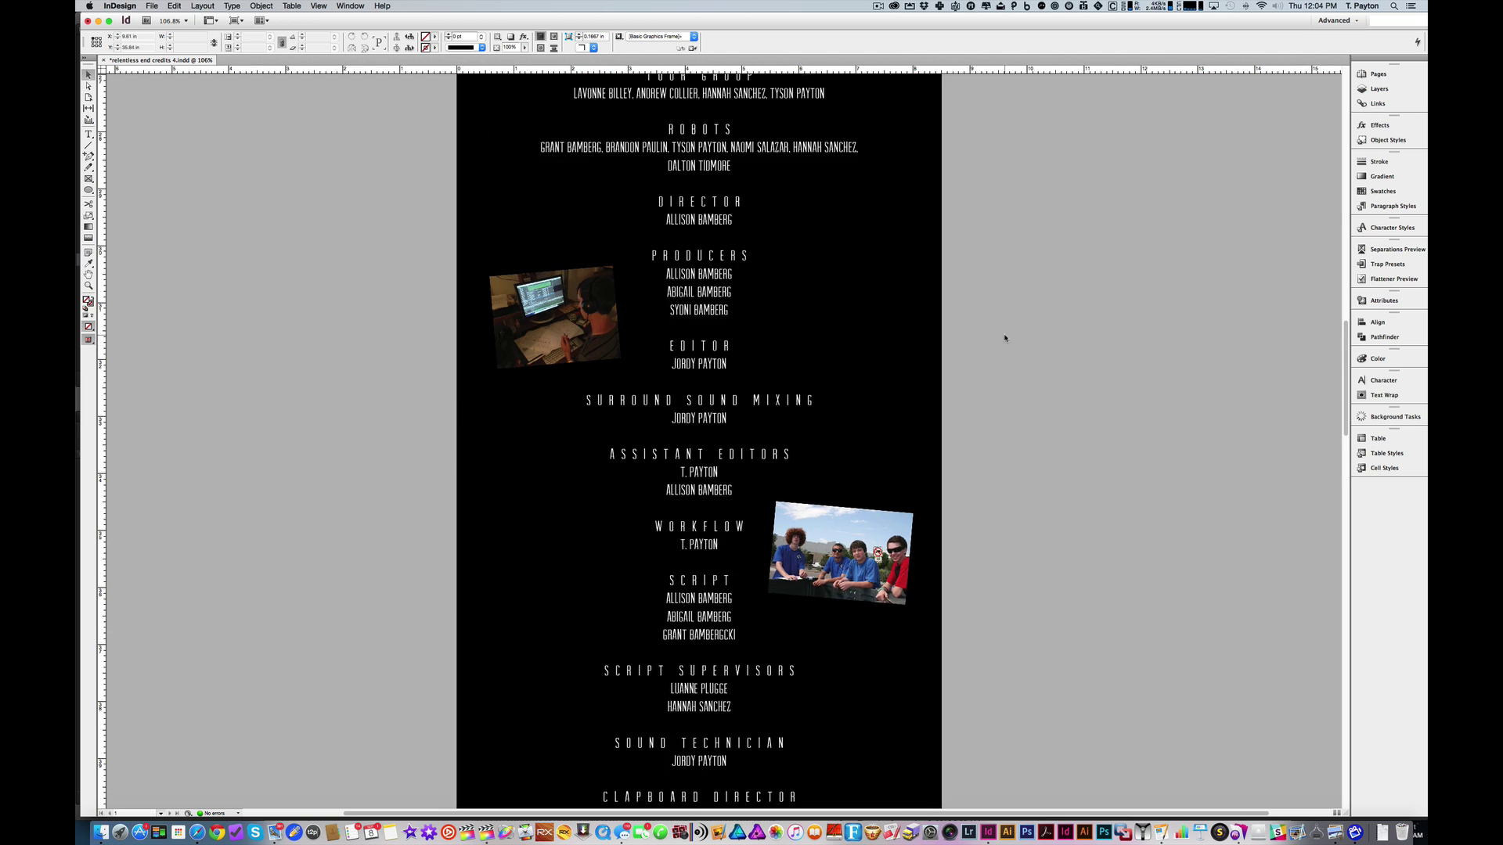
pyautogui.scroll(10, 1005, 338)
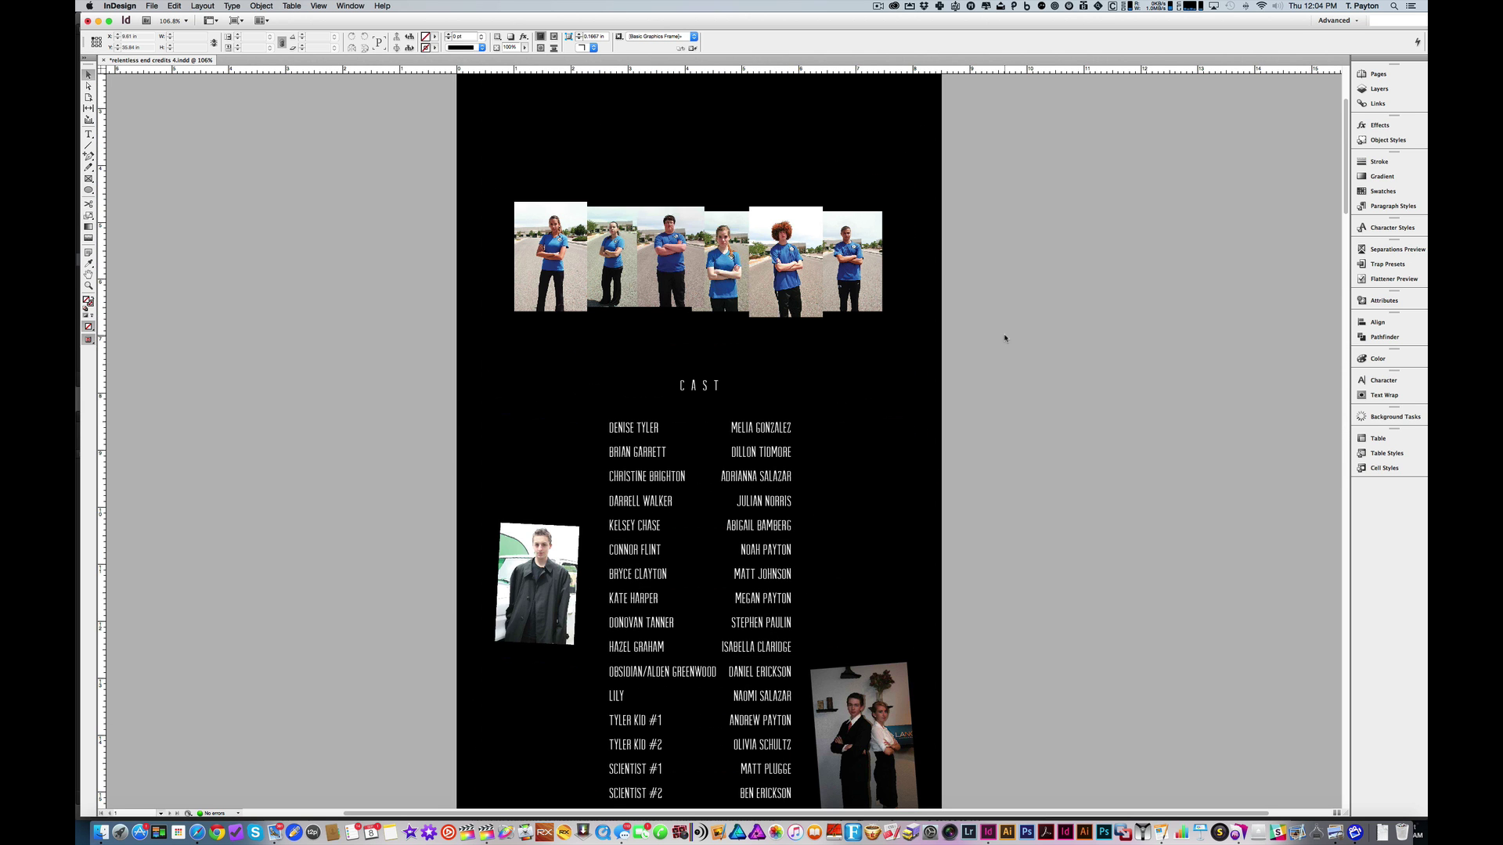
pyautogui.scroll(2, 1020, 319)
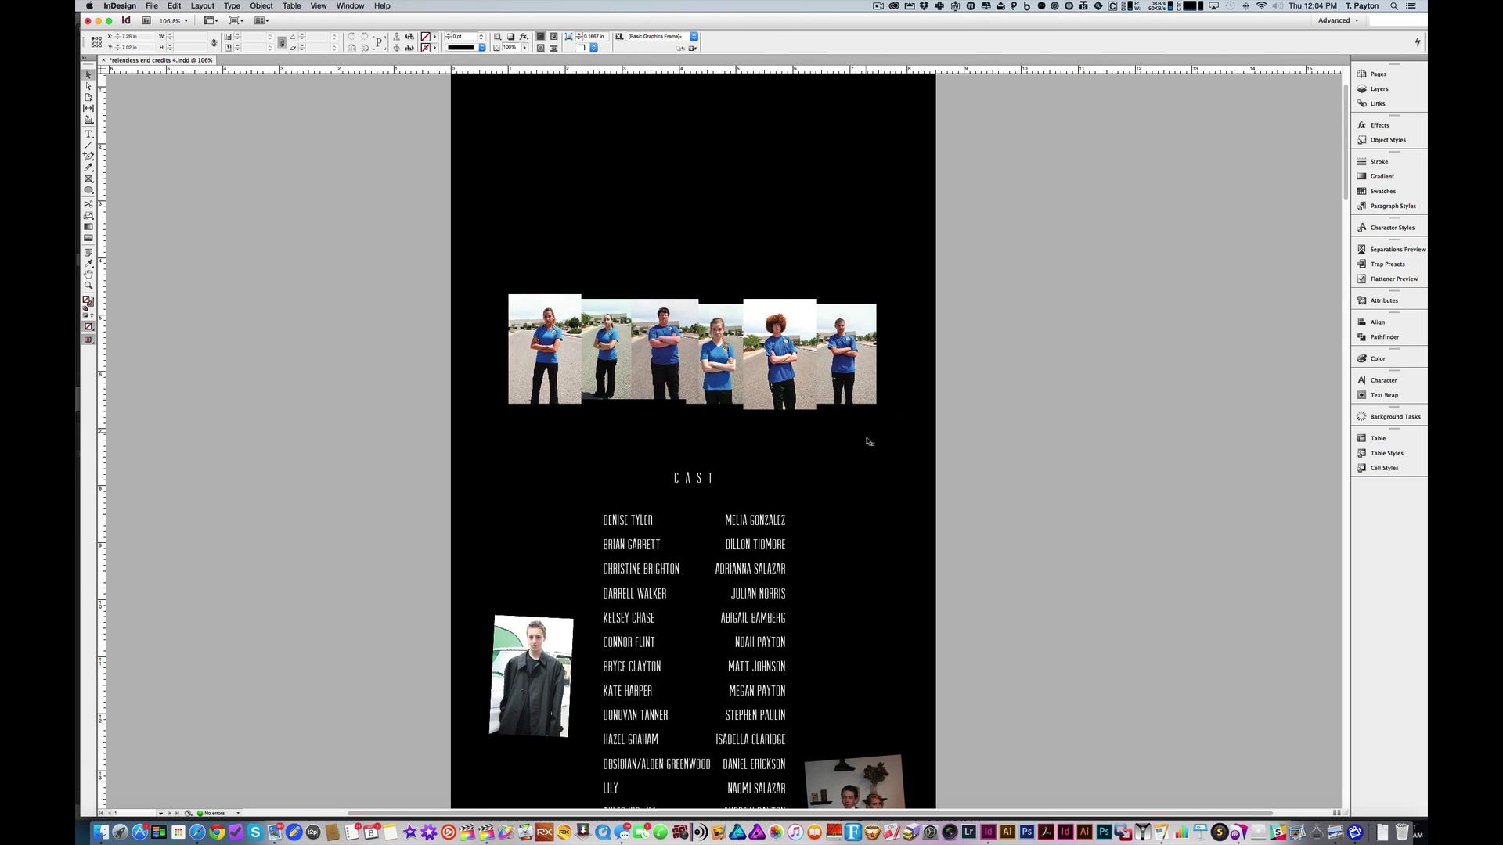
# Step: Fit the whole credits page in view and open the PNG Export dialog for 'relentless and credits 4 (236 dpi) 2'
pyautogui.scroll(-2, 883, 462)
pyautogui.press('super+0')
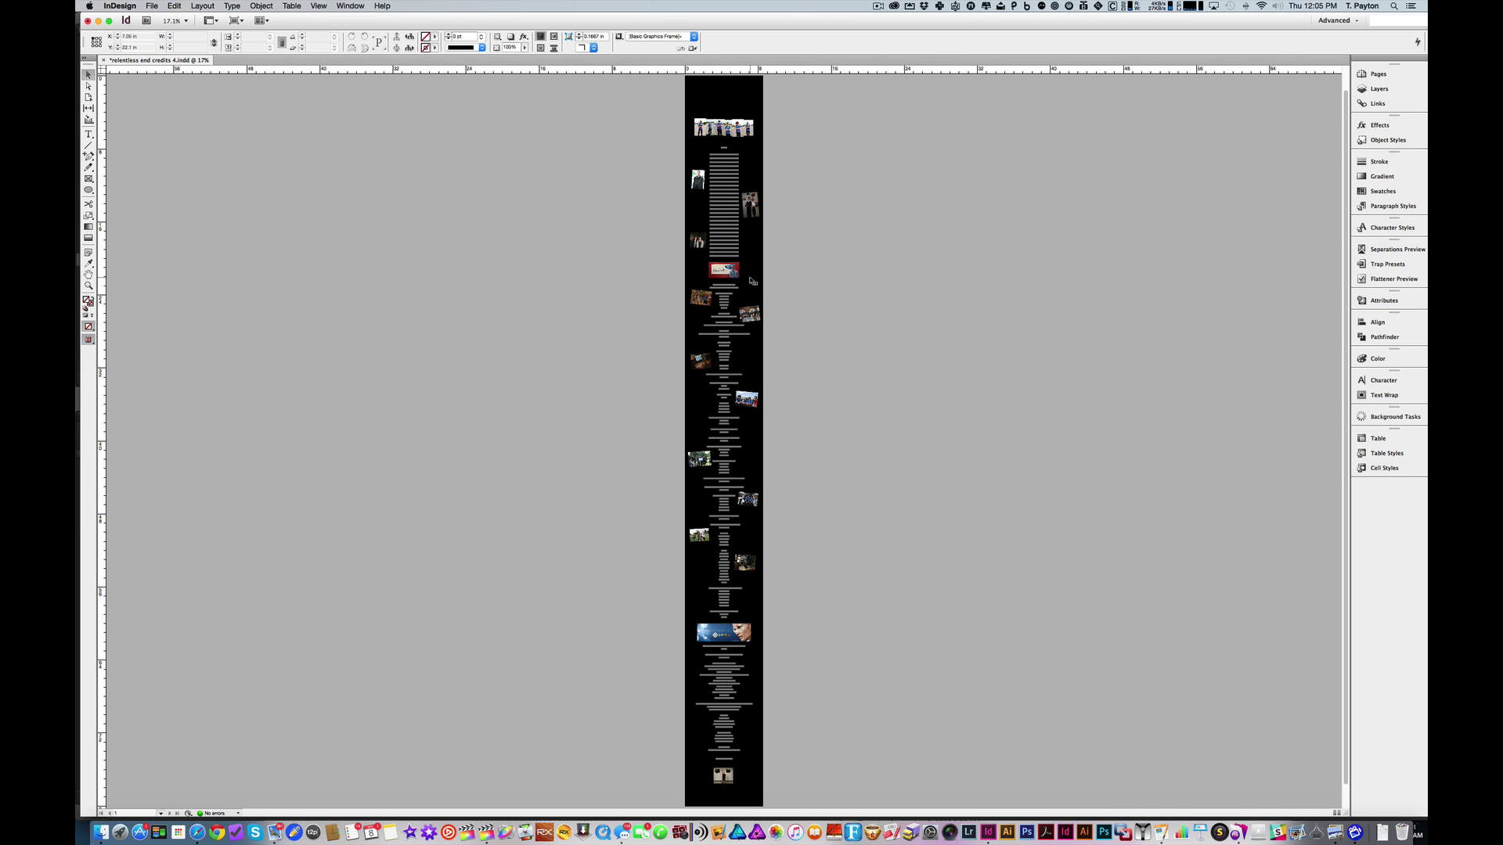
pyautogui.click(154, 6)
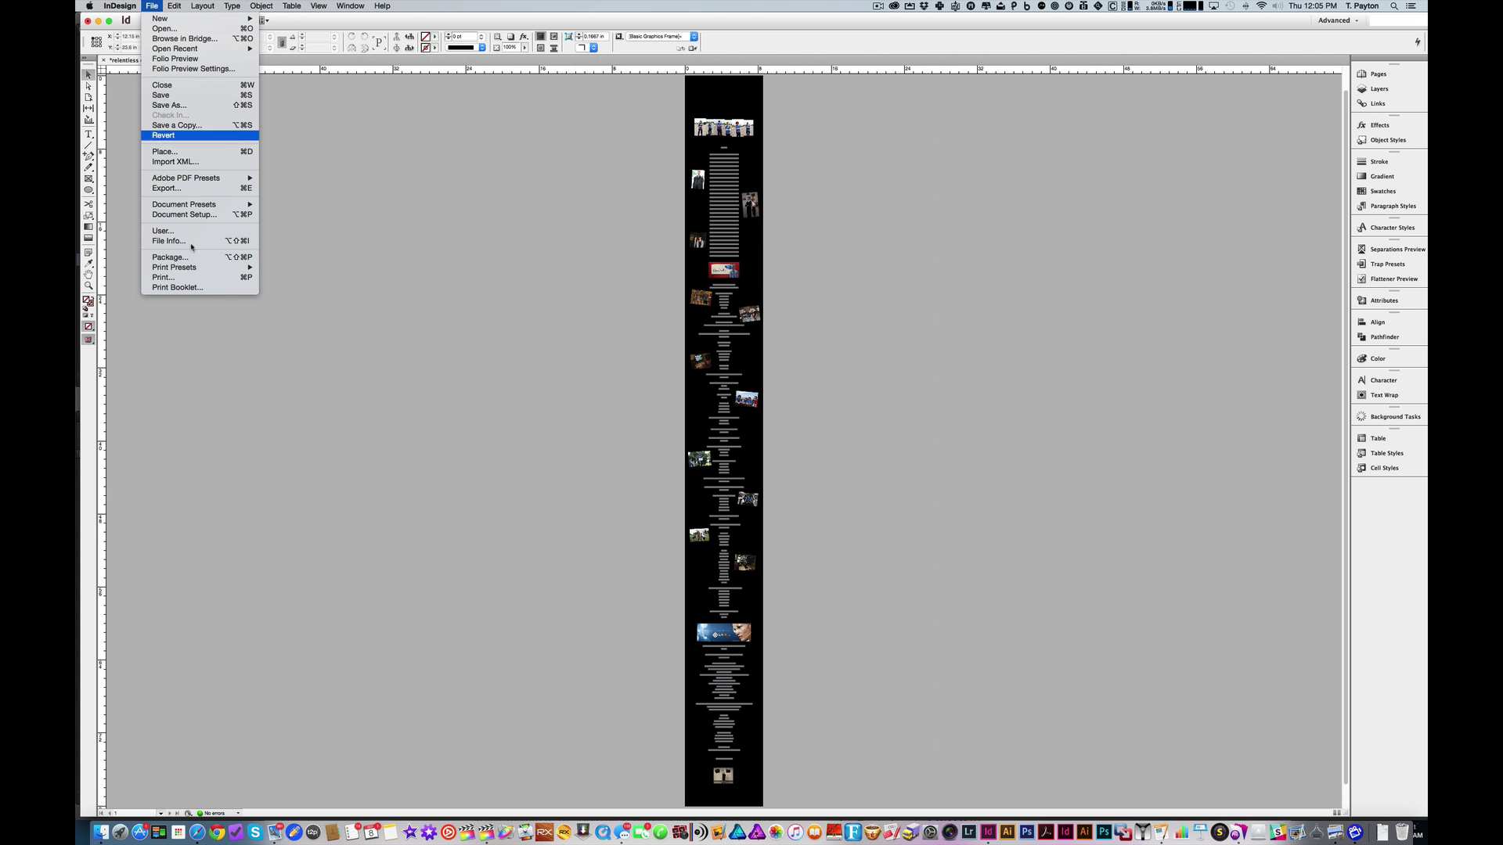
pyautogui.click(188, 192)
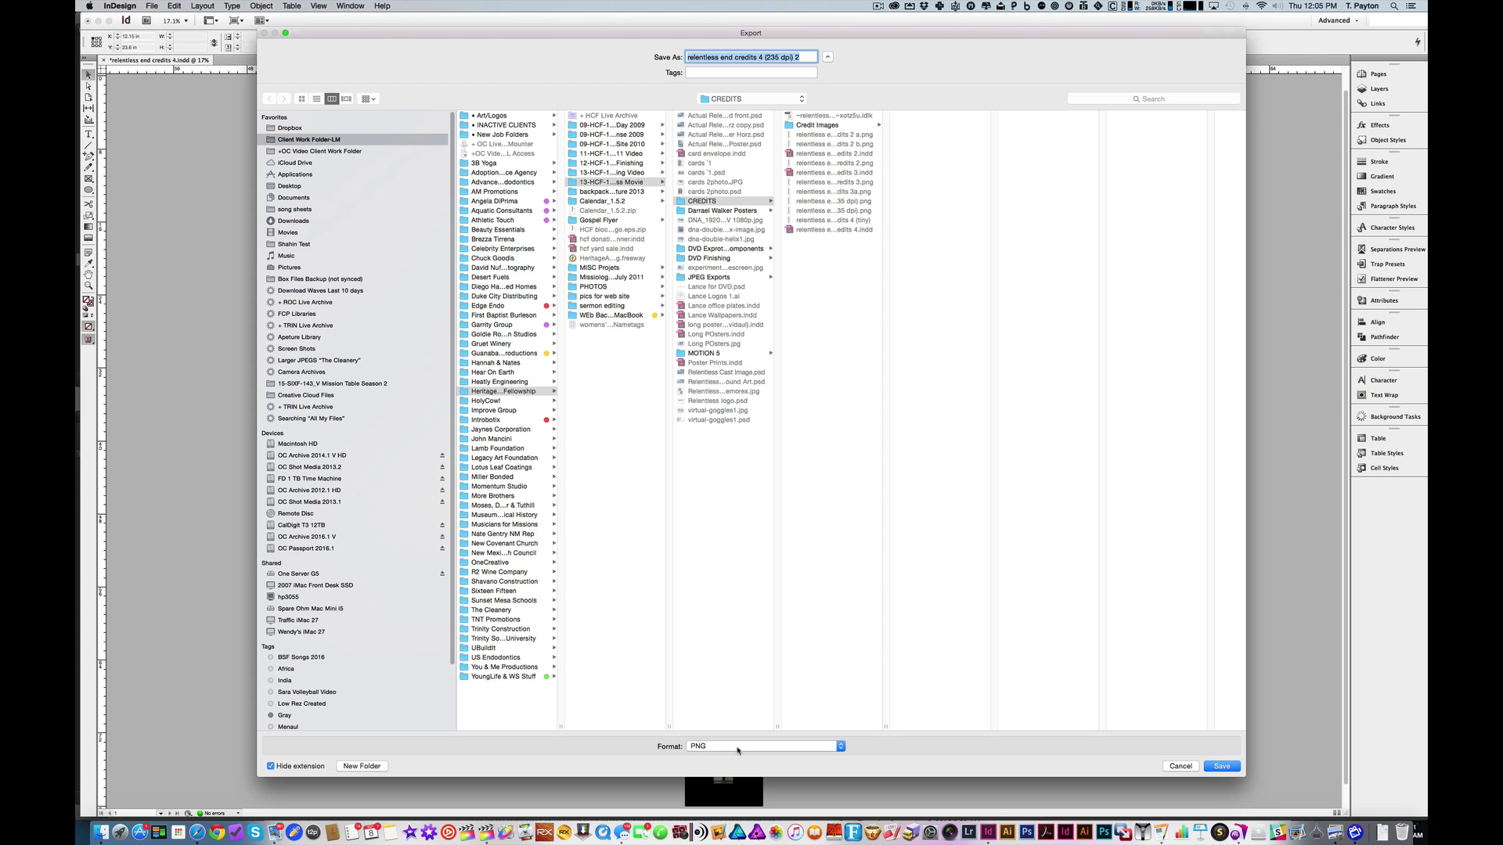
# Step: Cancel the export and preview 'relentless end credits 4 (235 dpi).png' in Finder's CREDITS folder
pyautogui.click(1180, 766)
pyautogui.press('super+Tab')
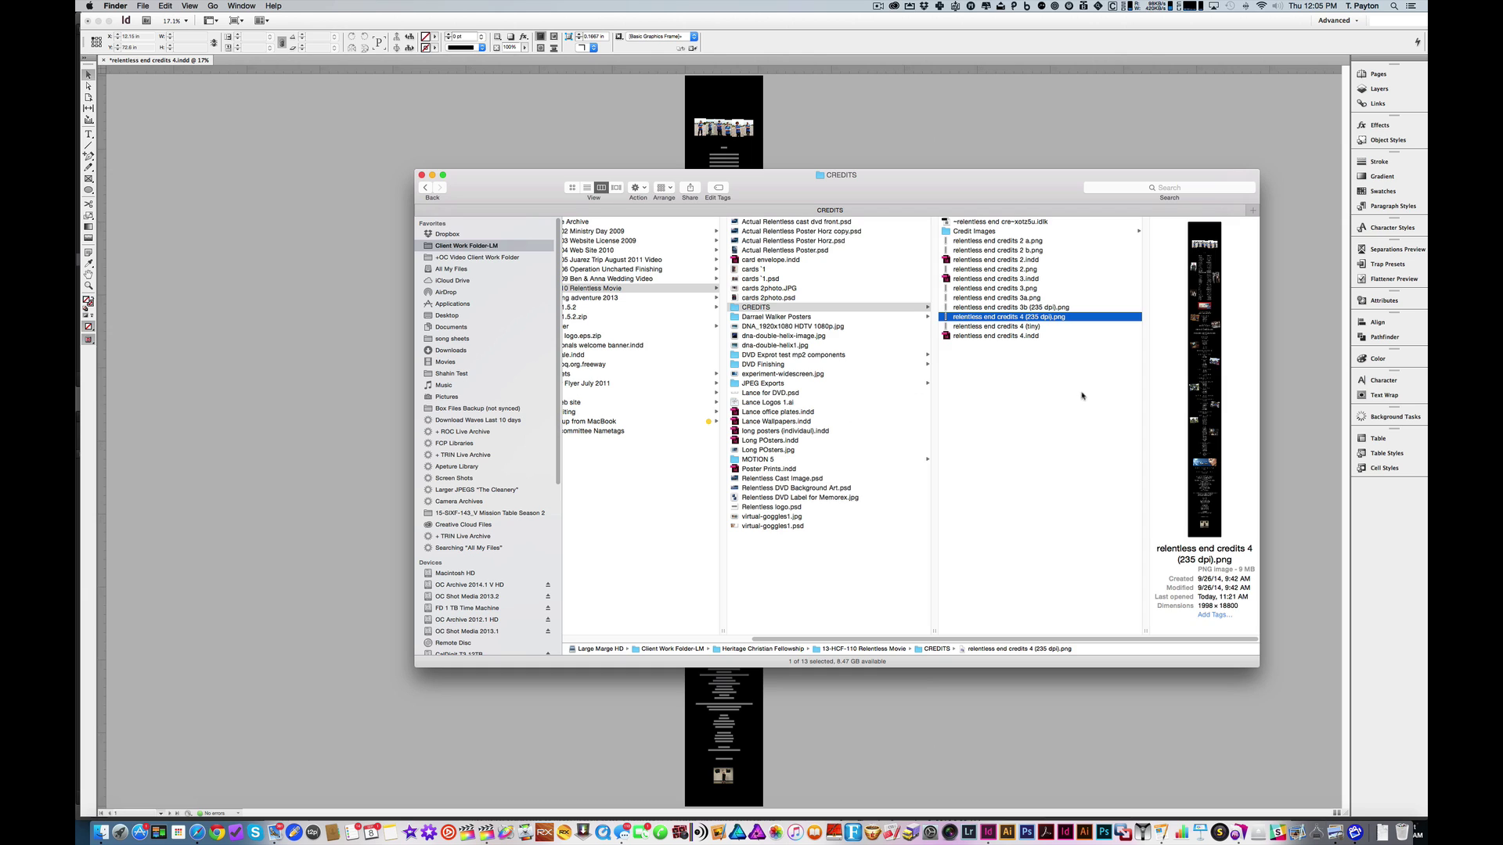
pyautogui.click(1057, 374)
pyautogui.click(1045, 317)
pyautogui.moveTo(996, 190); pyautogui.dragTo(1030, 253)
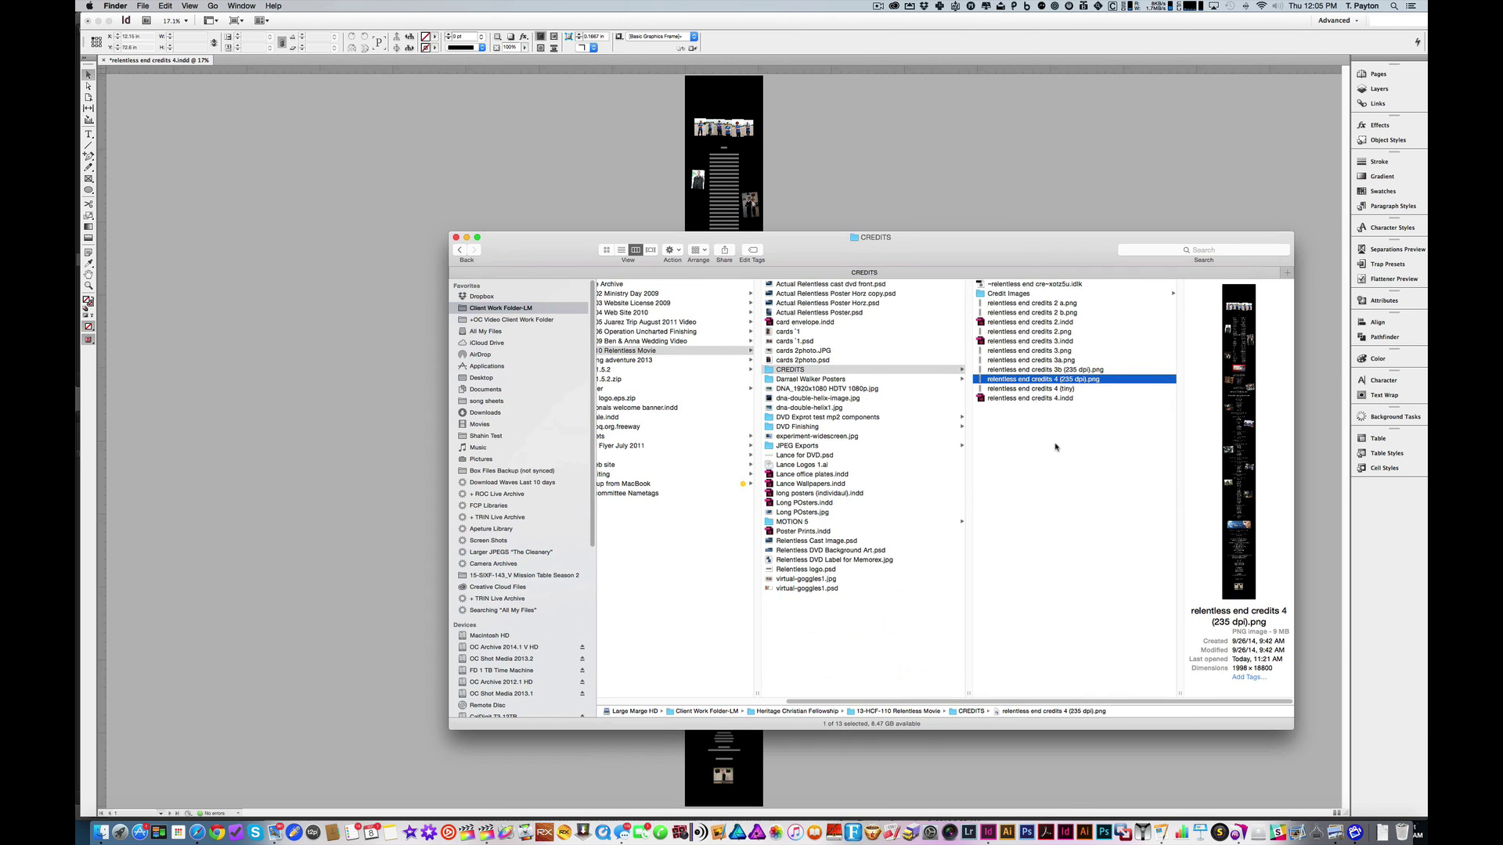
# Step: Back in InDesign, zoom into the top of the cast list at 200%
pyautogui.click(951, 203)
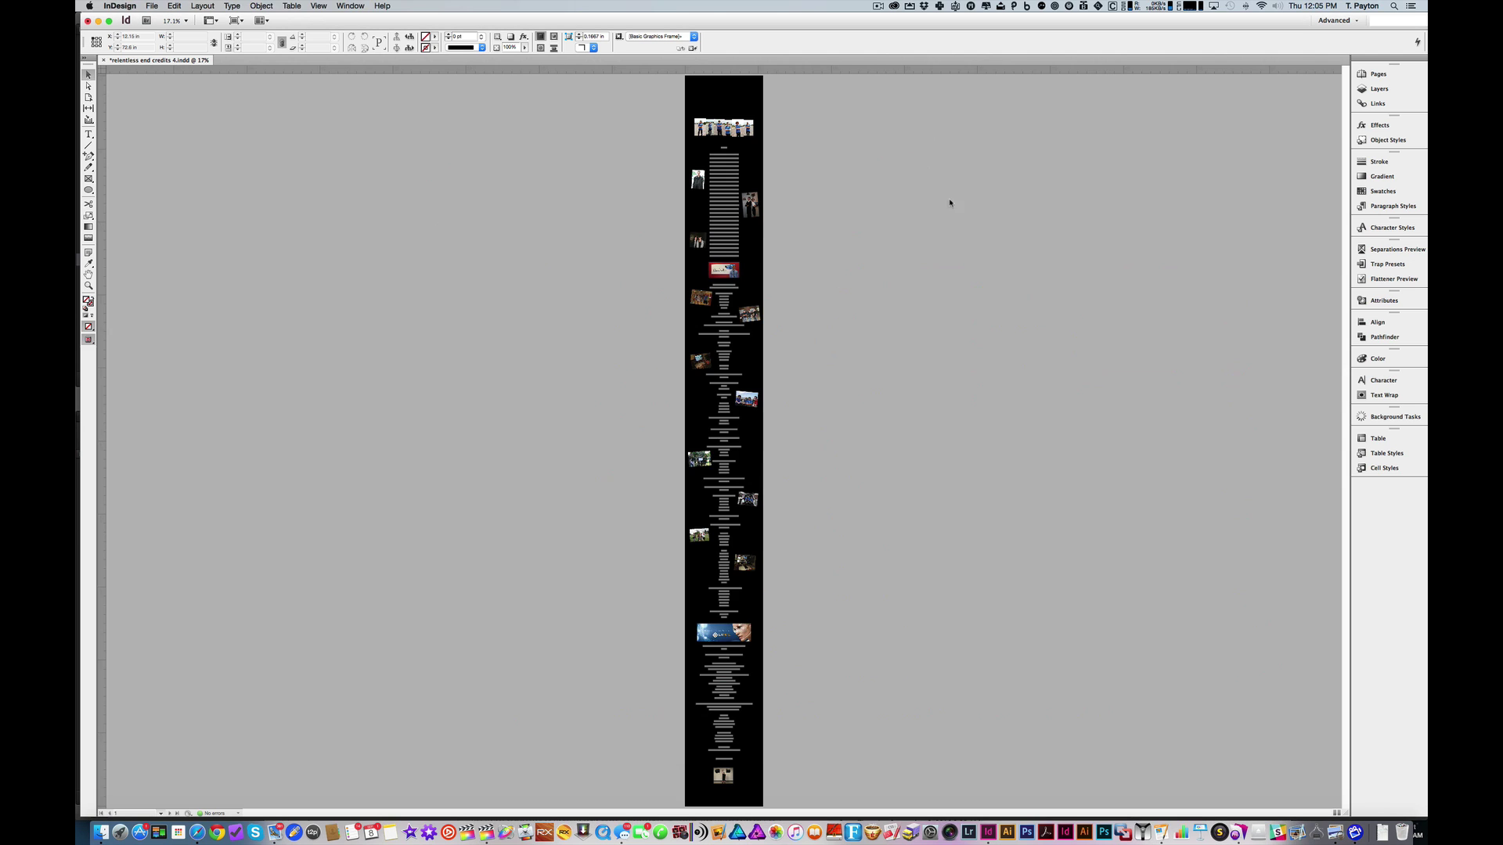
pyautogui.press('z')
pyautogui.moveTo(689, 142); pyautogui.dragTo(819, 321)
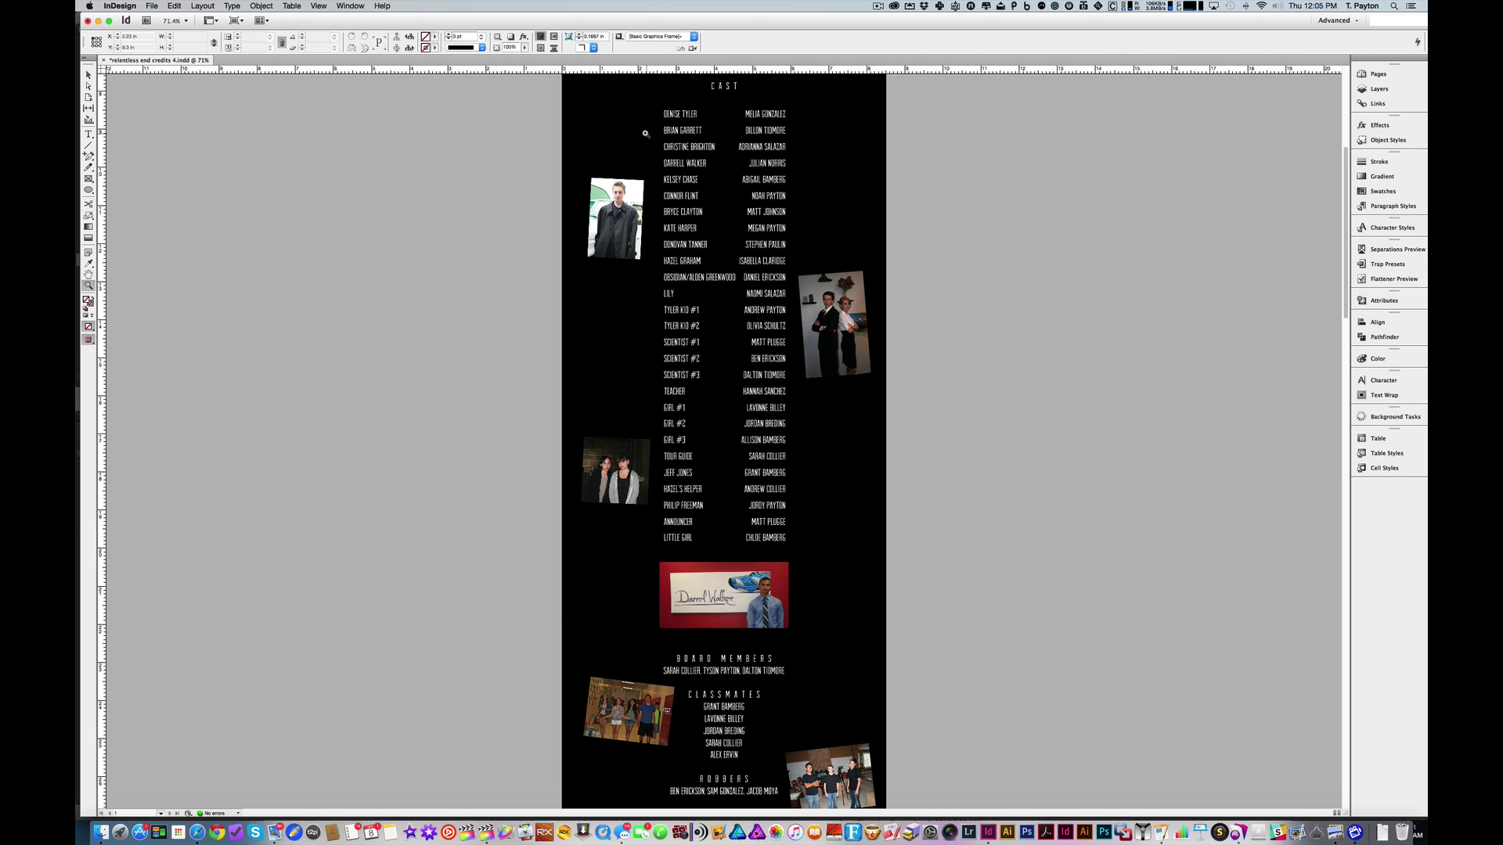
pyautogui.moveTo(644, 133); pyautogui.dragTo(881, 257)
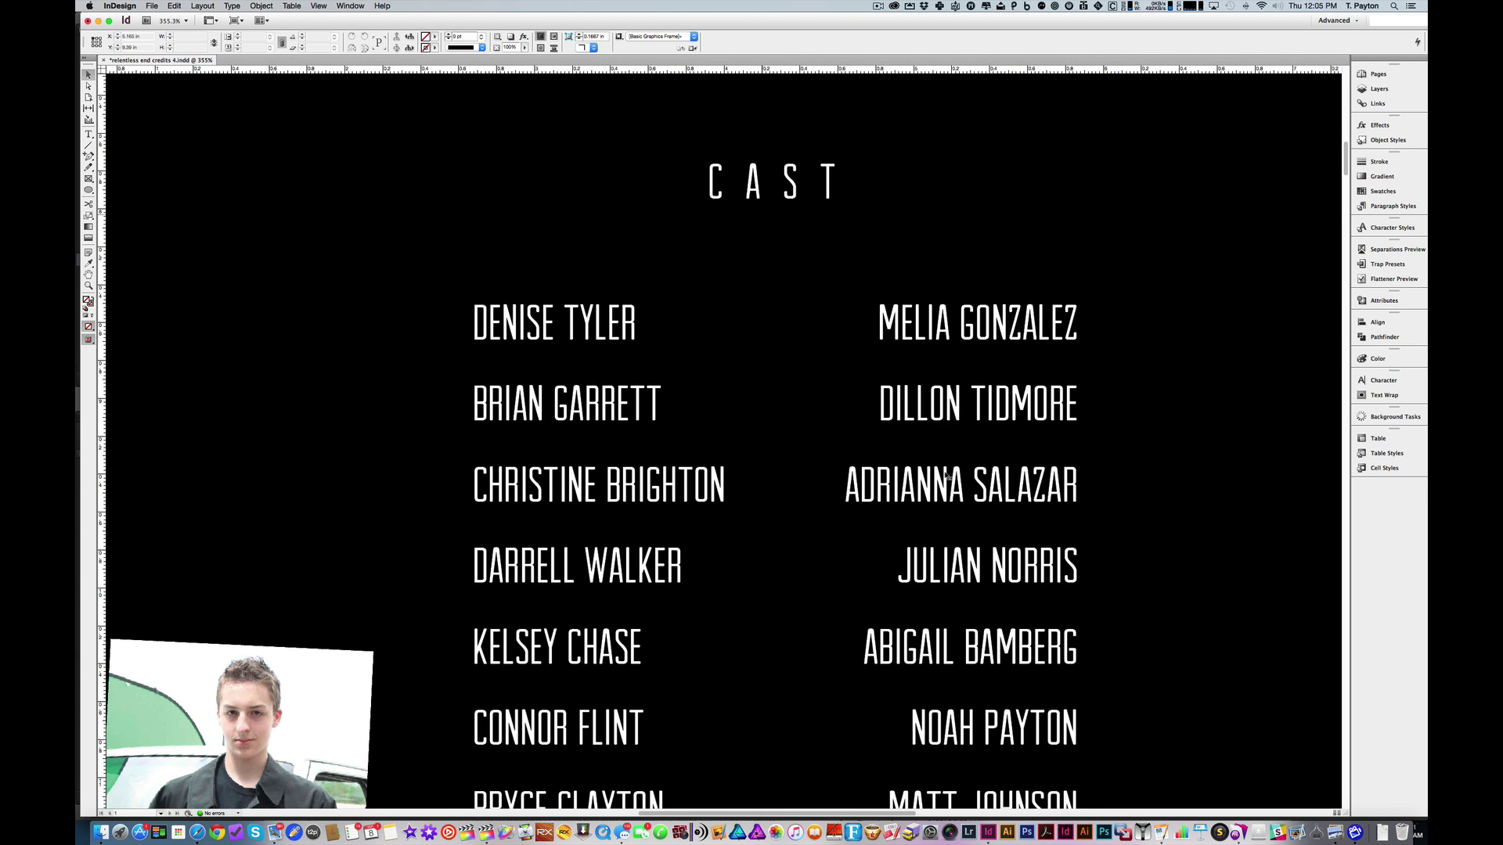
pyautogui.press('super+2')
# Step: Place the text cursor in the CAST frame between the name columns and open the Tabs panel
pyautogui.press('v')
pyautogui.doubleClick(809, 374)
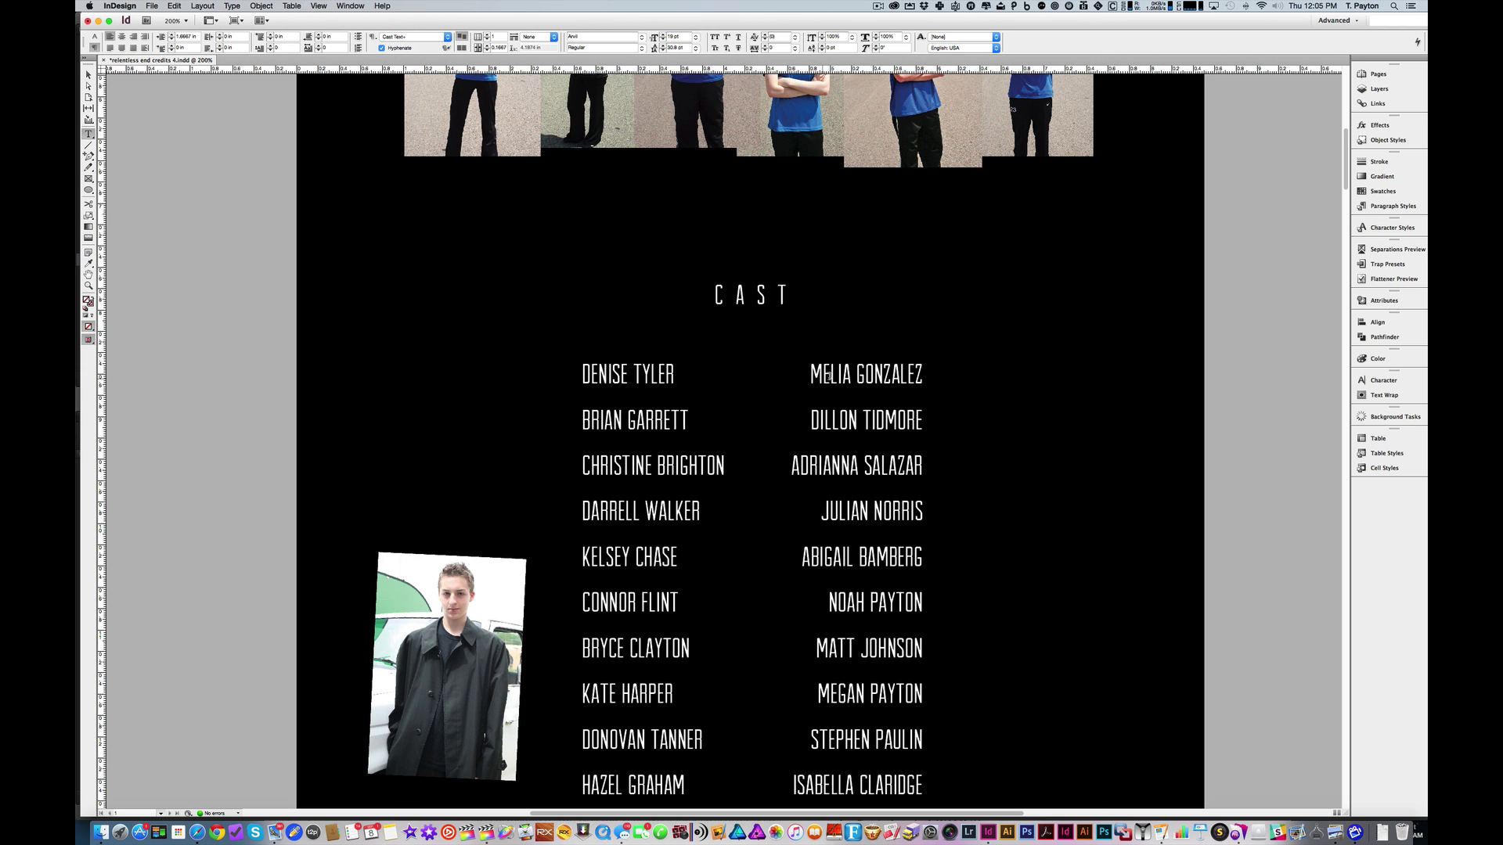
pyautogui.moveTo(808, 374); pyautogui.dragTo(687, 375)
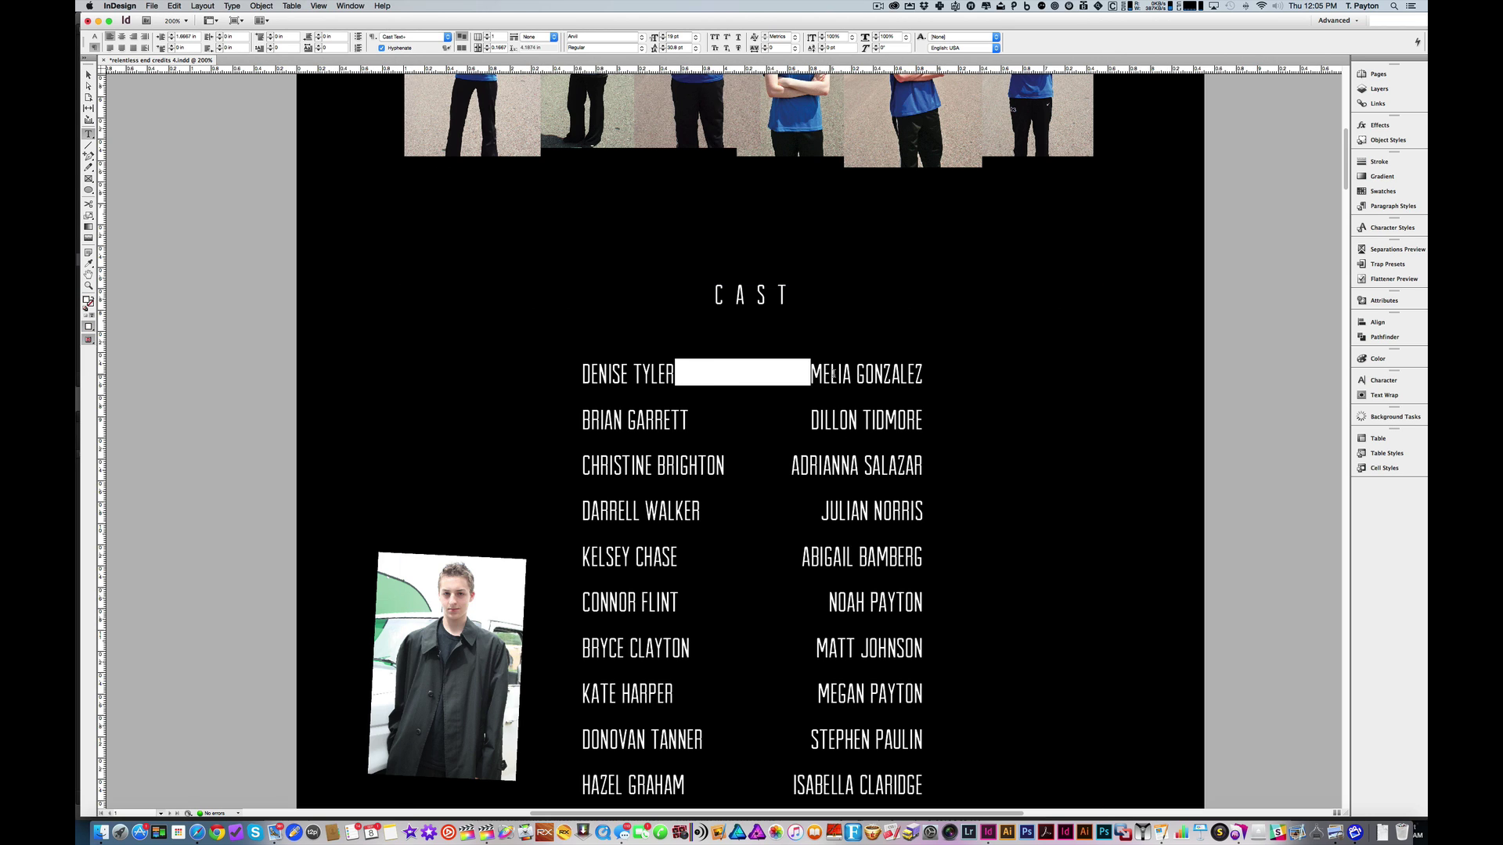
pyautogui.click(835, 374)
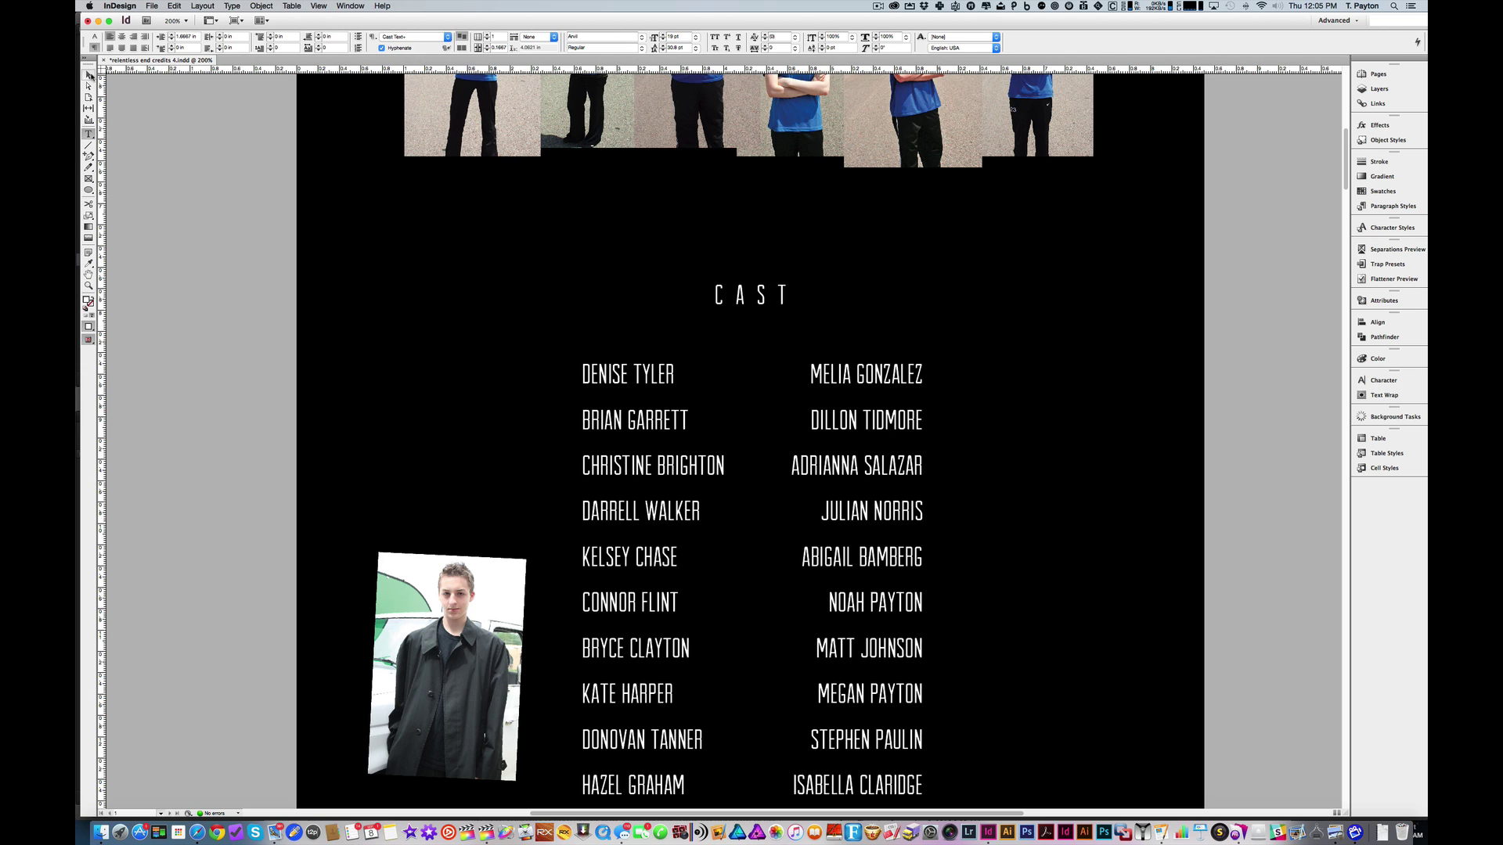
pyautogui.click(88, 74)
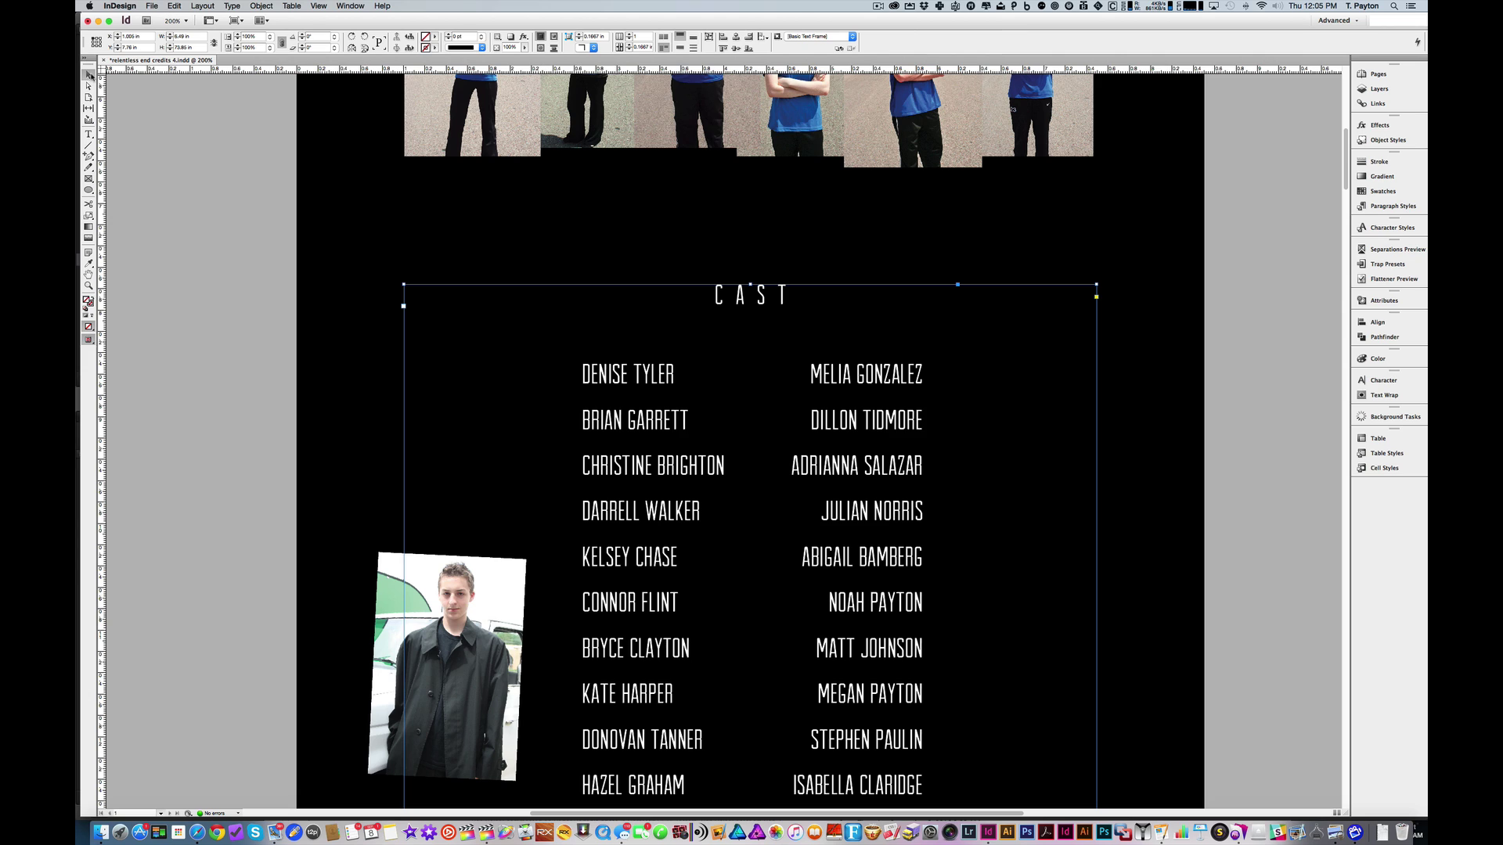
pyautogui.doubleClick(812, 374)
pyautogui.press('super+shift+t')
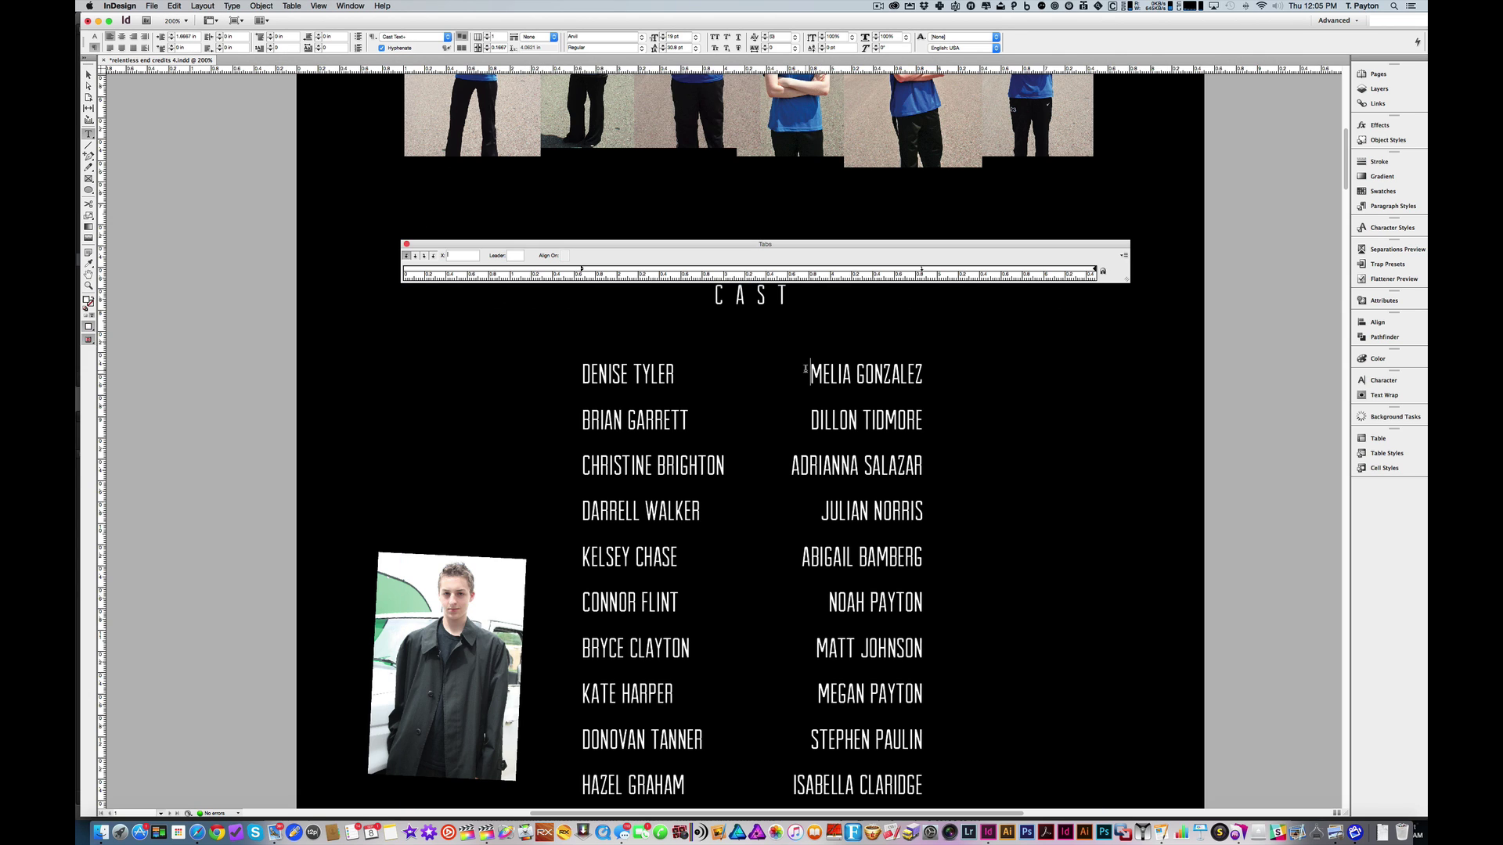
# Step: Select the right-aligned tab stop at 4.8611 in and try applying a leader
pyautogui.click(922, 270)
pyautogui.press('Return')
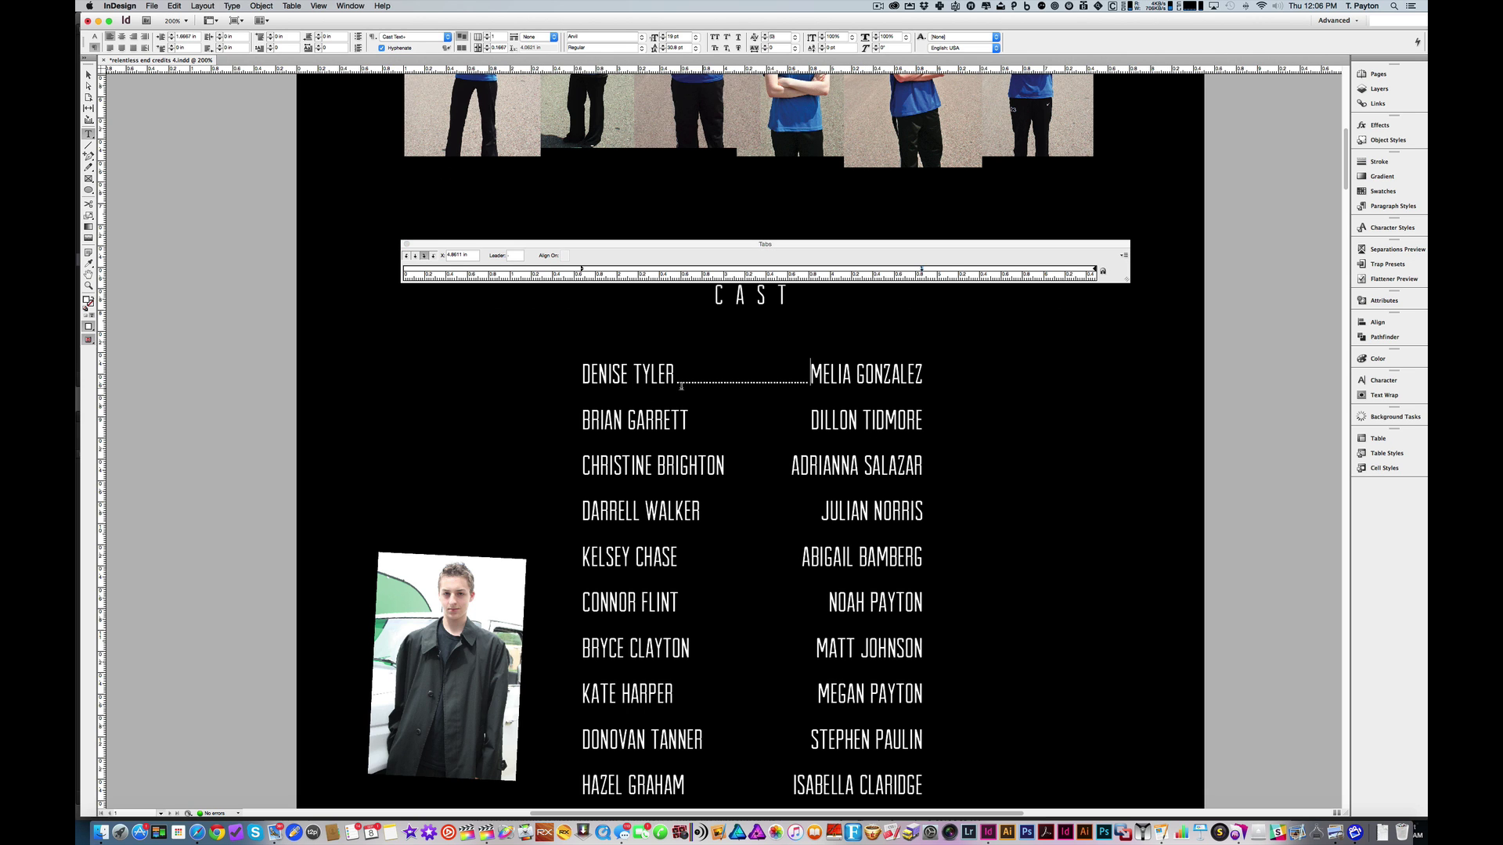
pyautogui.scroll(-20, 868, 396)
pyautogui.scroll(20, 821, 454)
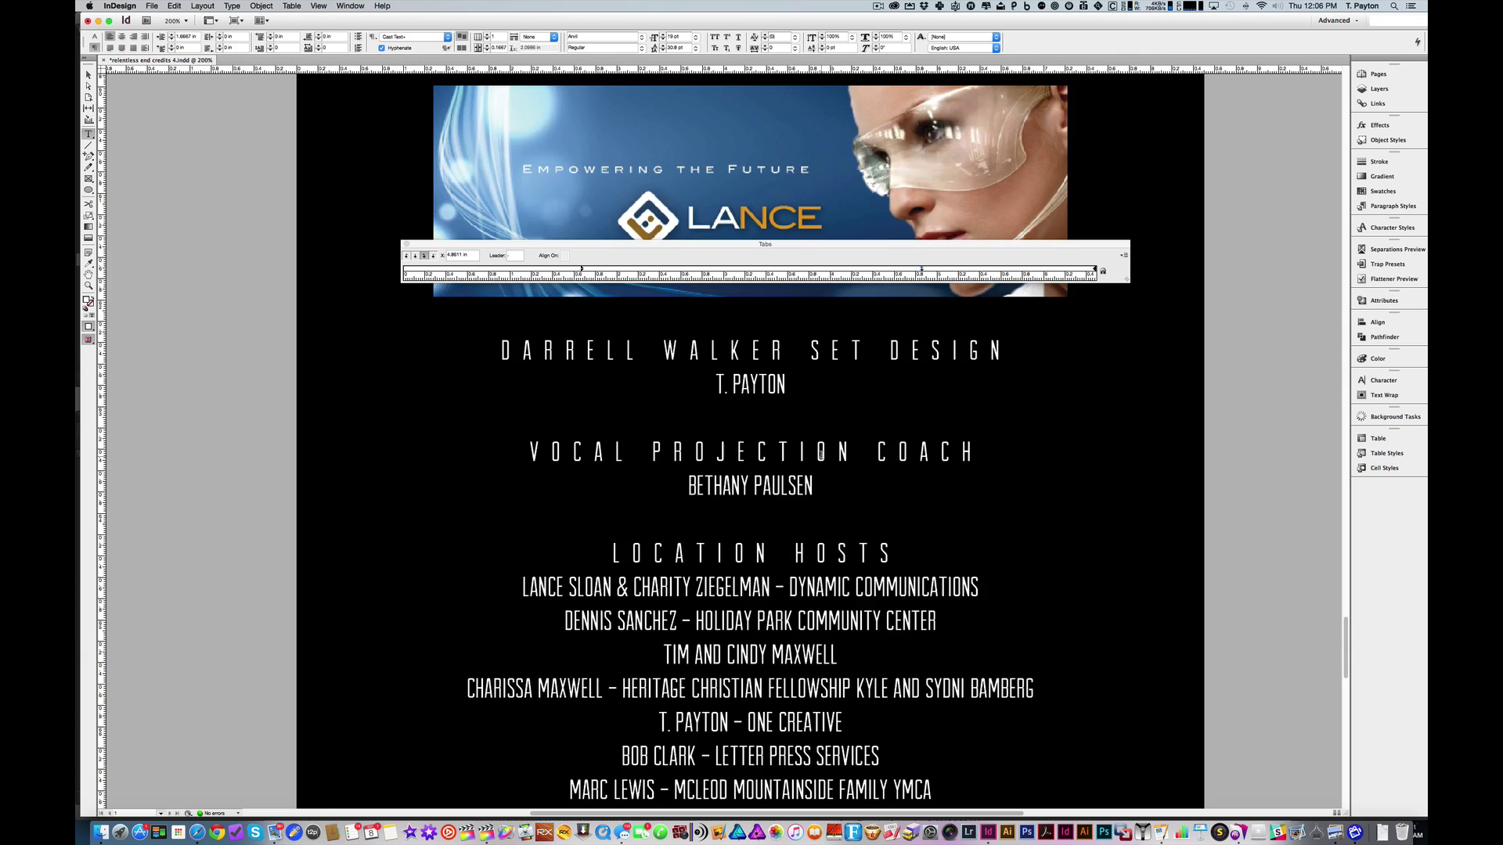
pyautogui.scroll(10, 821, 454)
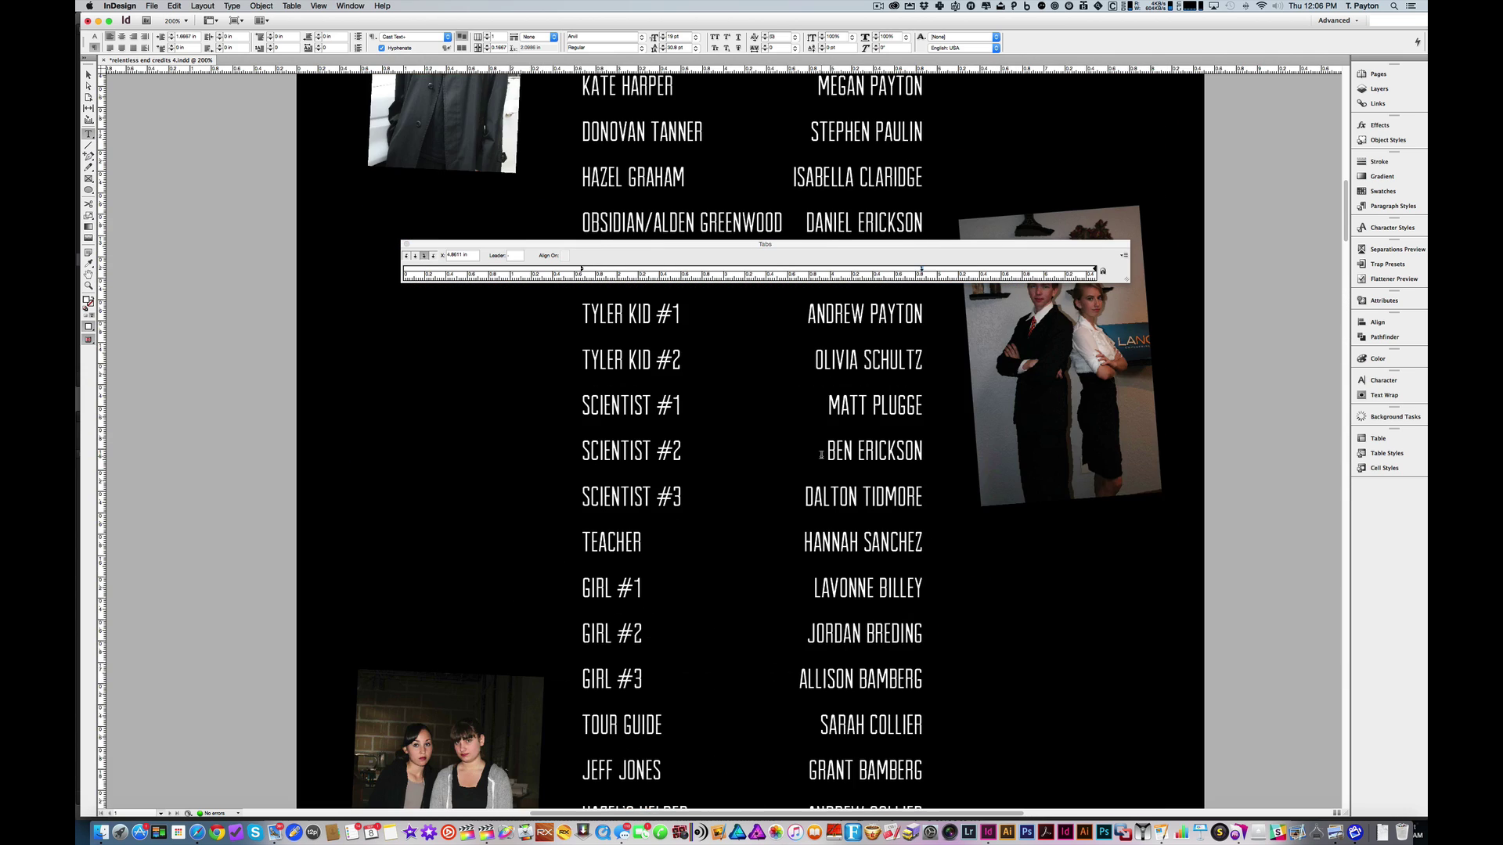
pyautogui.scroll(-5, 924, 676)
# Step: Select all the cast list text and set the tab leader to '.'
pyautogui.press('super+a')
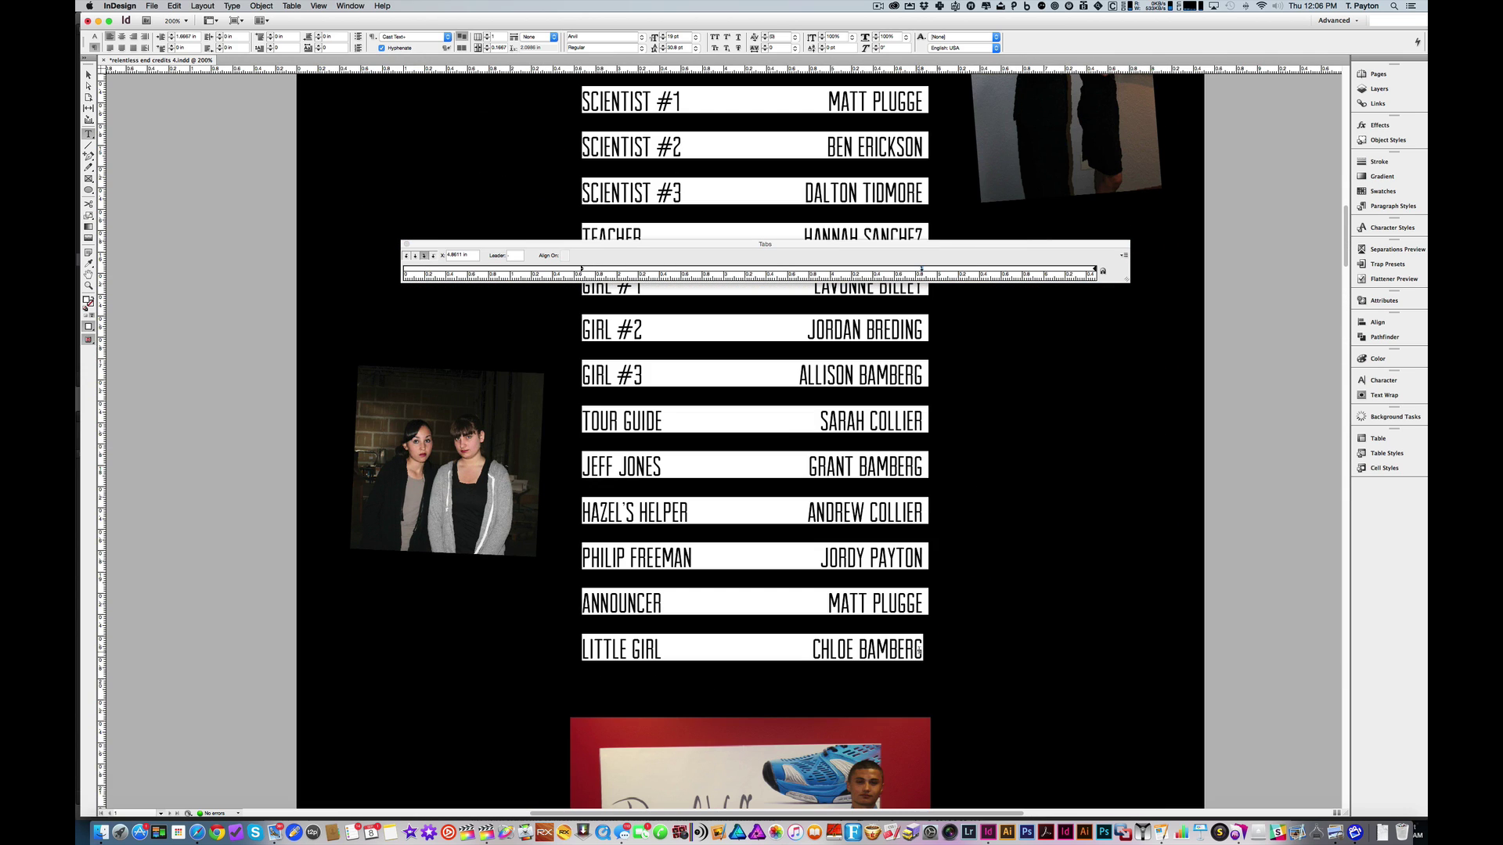
pyautogui.scroll(10, 841, 555)
pyautogui.scroll(3, 925, 282)
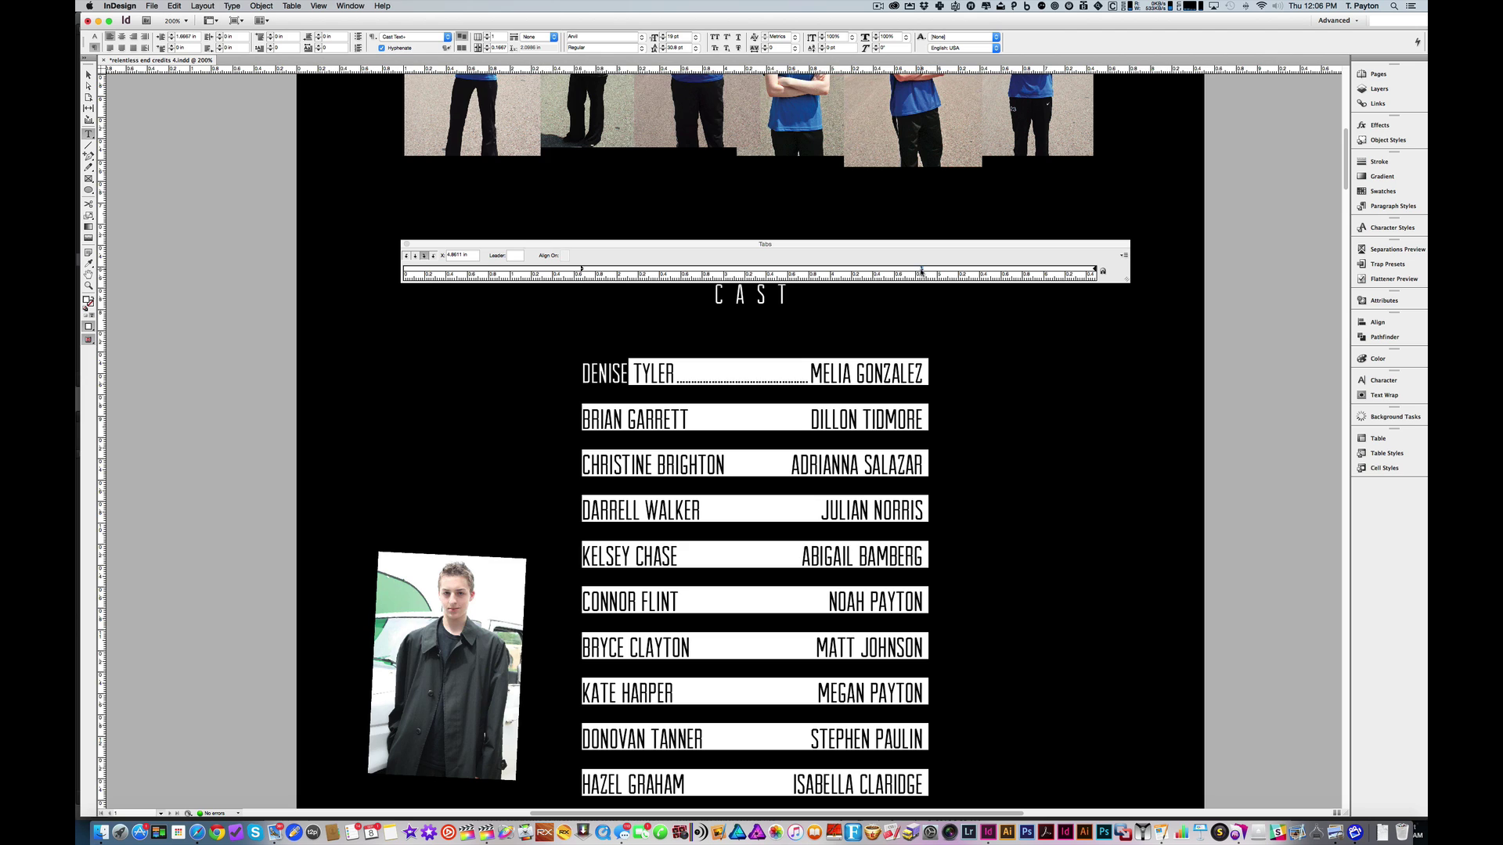
pyautogui.click(511, 255)
pyautogui.write('.')
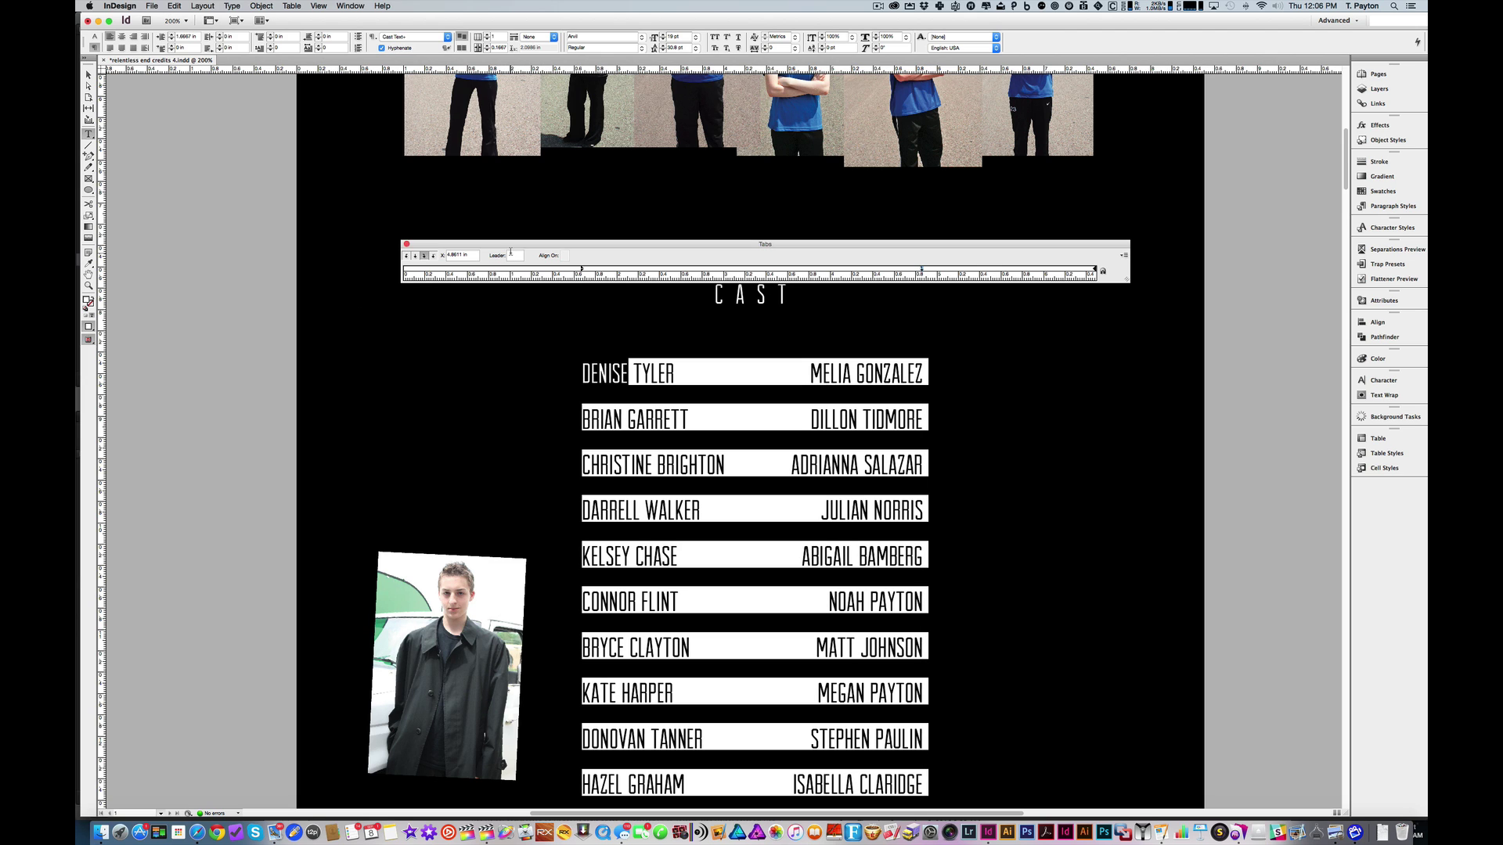
pyautogui.press('Return')
# Step: Deselect the text, close the Tabs panel, and review the dotted leaders down the cast list
pyautogui.click(811, 416)
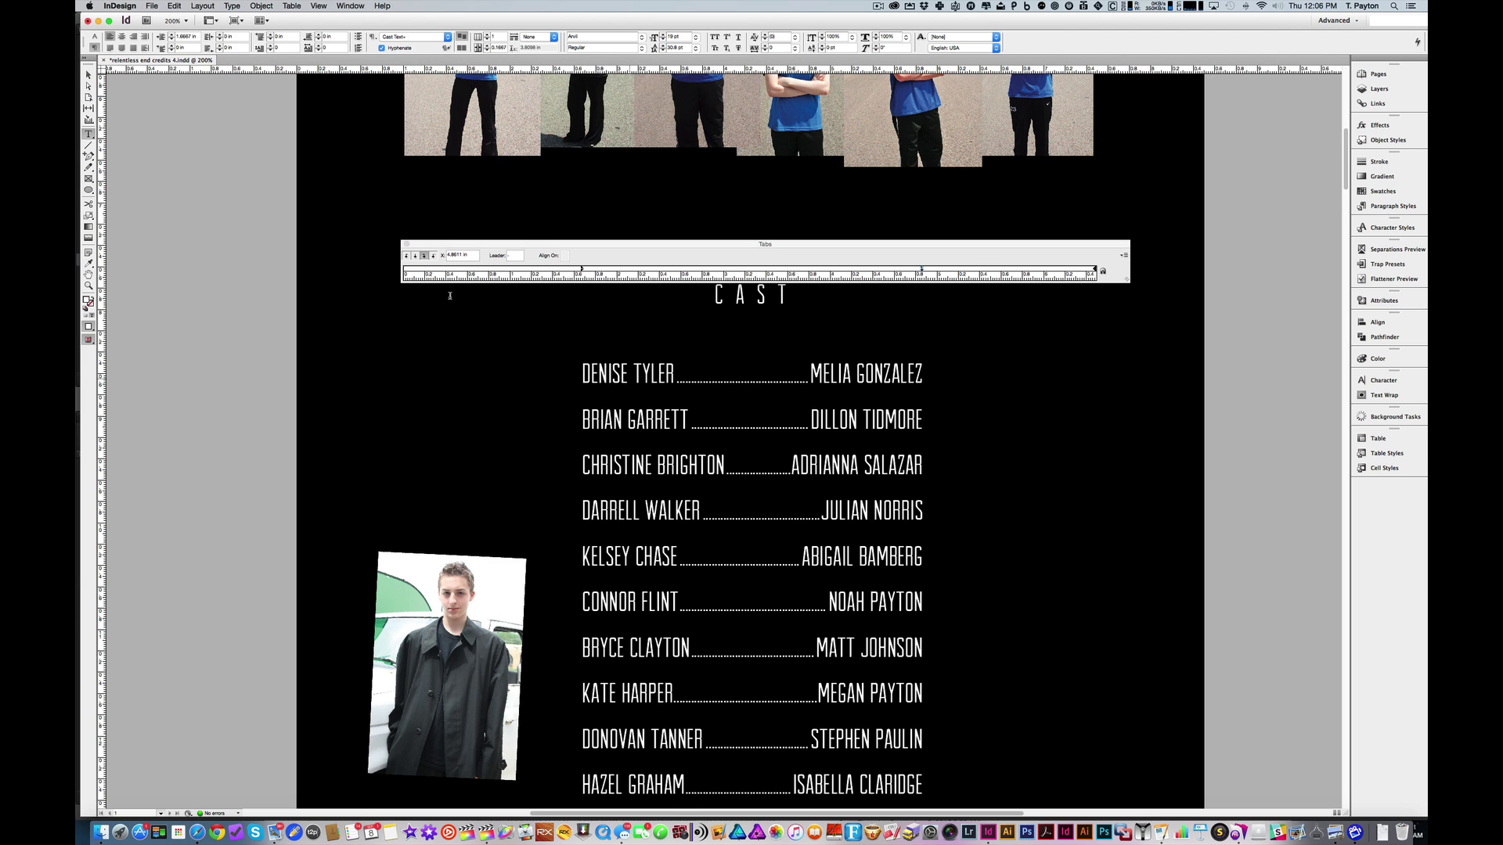
pyautogui.click(405, 243)
pyautogui.scroll(-6, 846, 499)
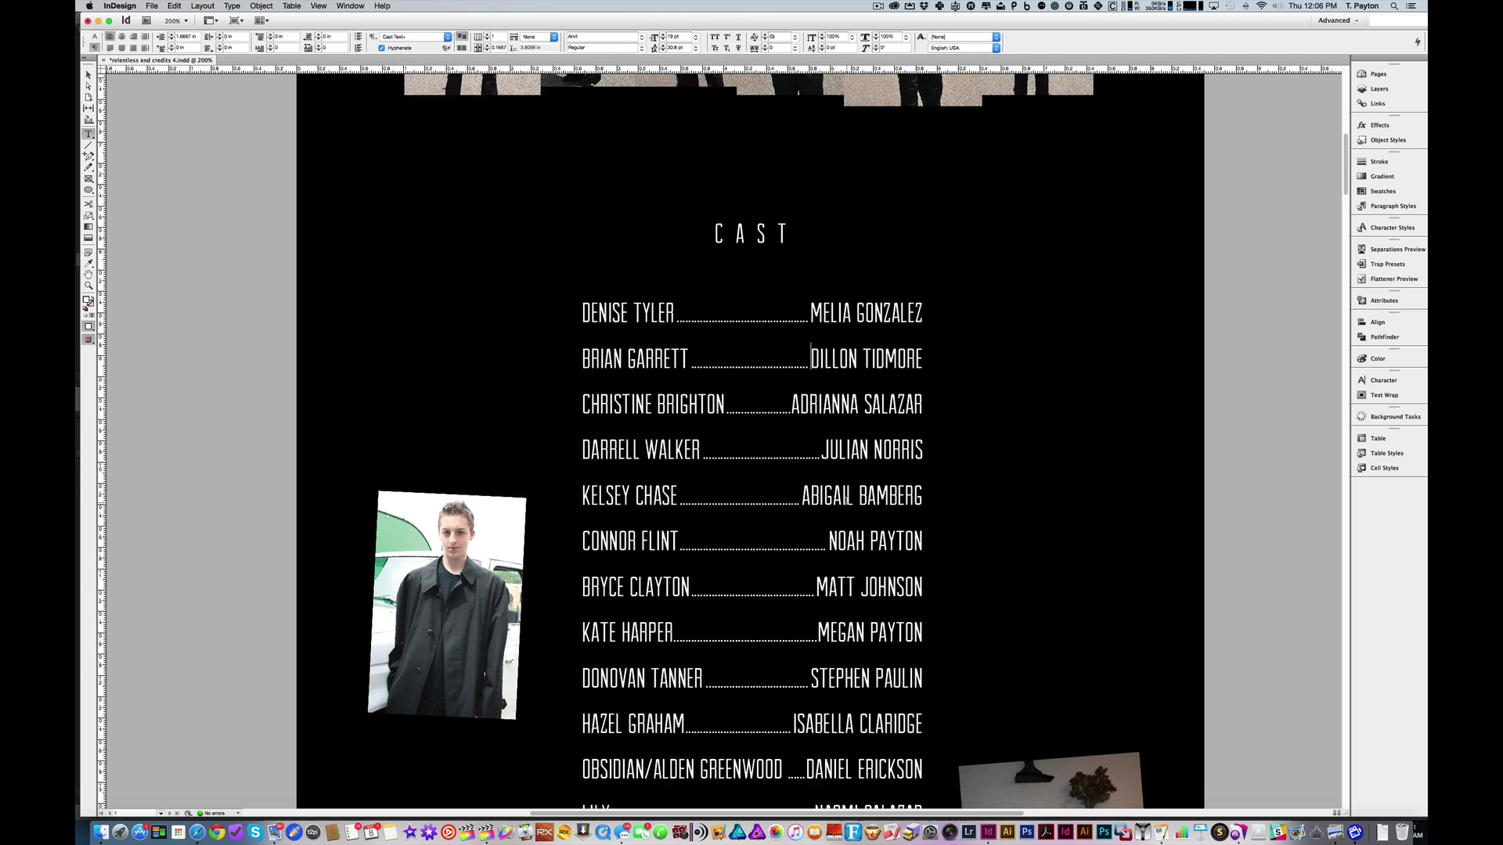
pyautogui.scroll(-14, 846, 499)
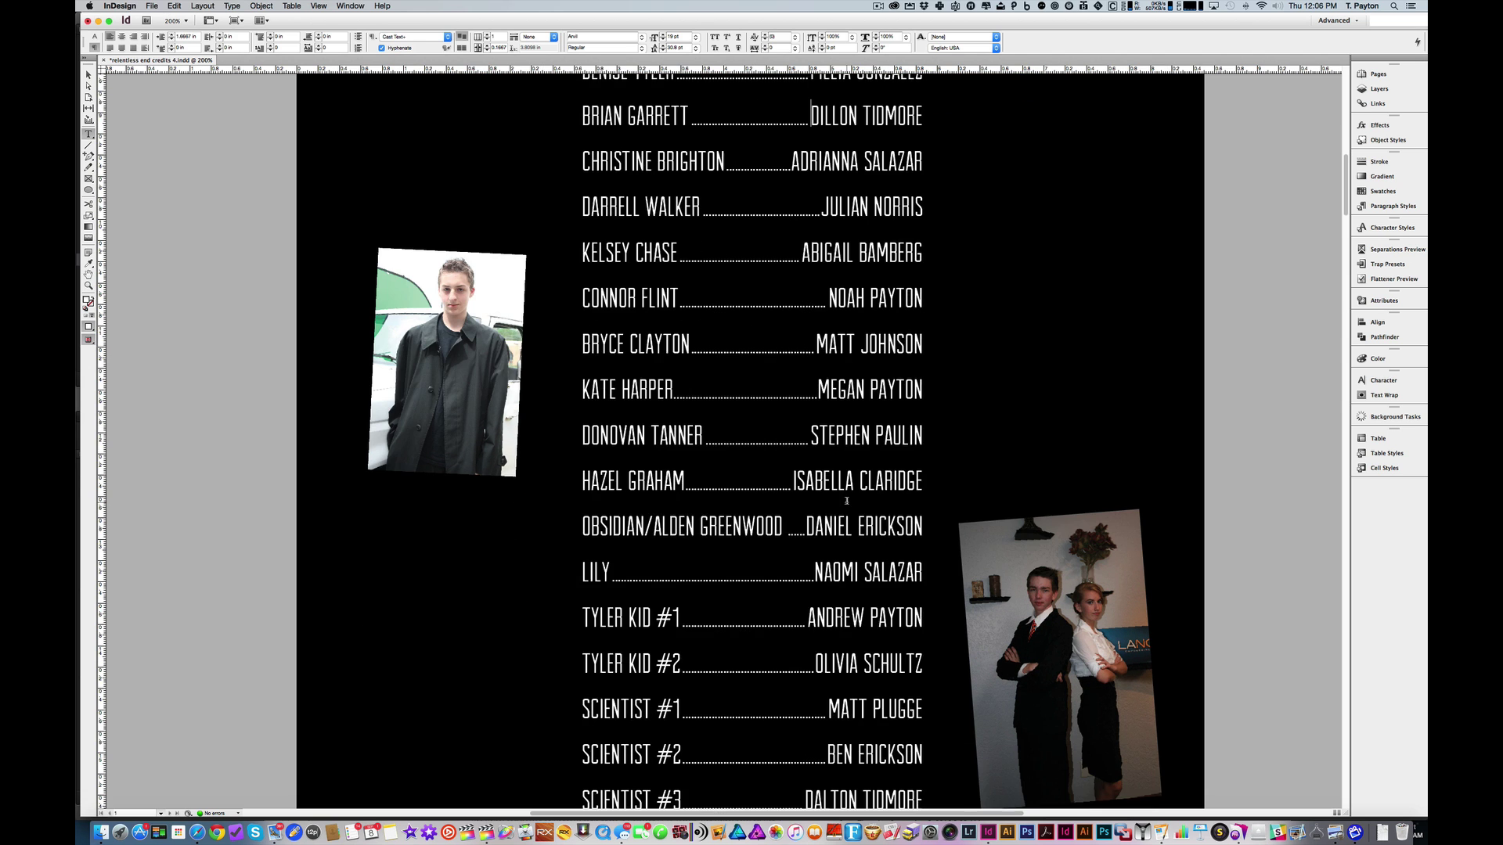
pyautogui.scroll(-5, 846, 497)
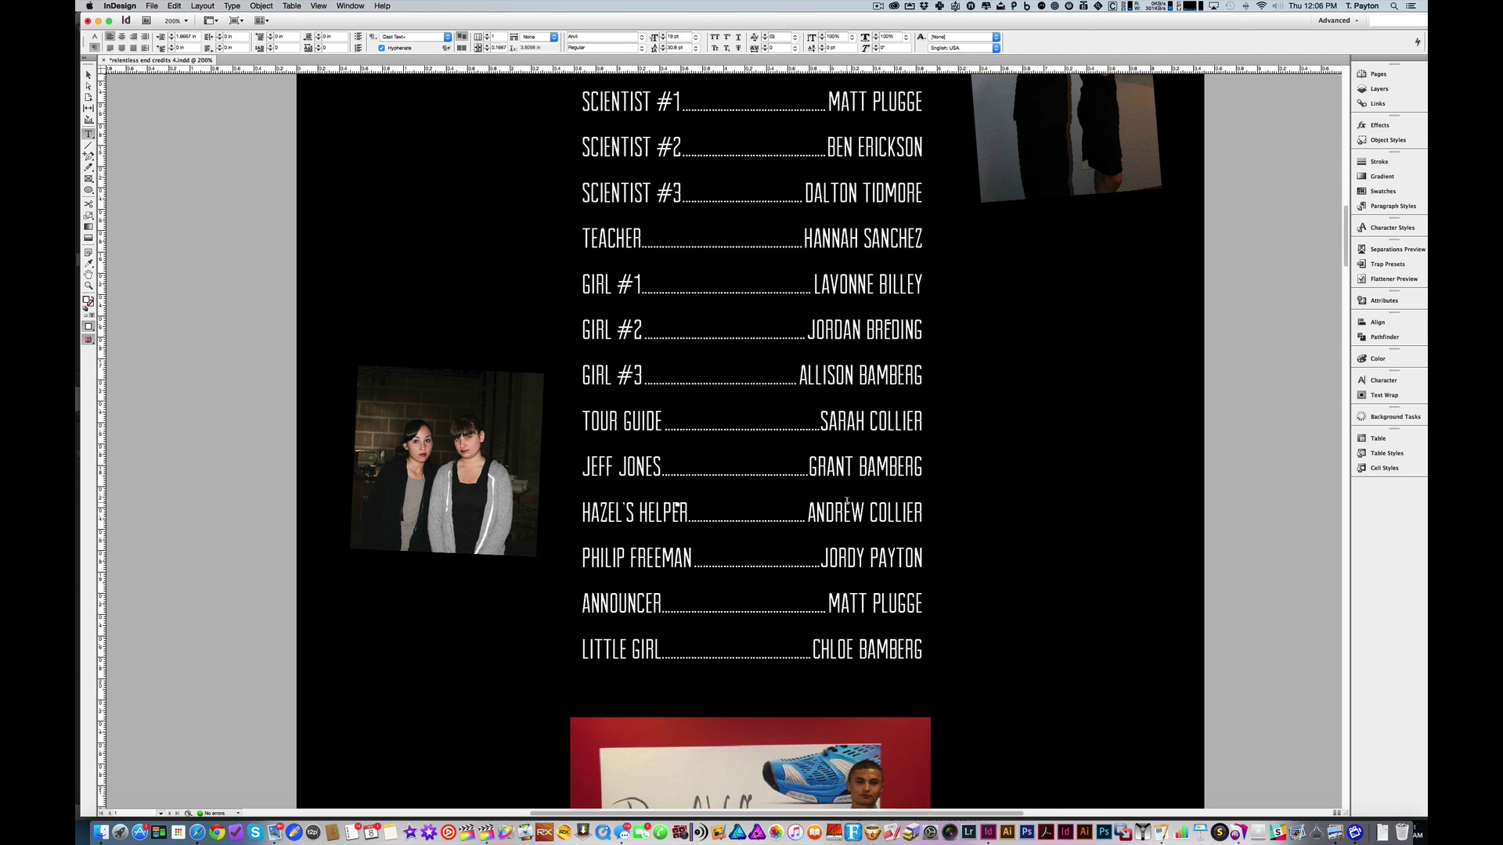
pyautogui.scroll(6, 846, 501)
pyautogui.scroll(15, 846, 503)
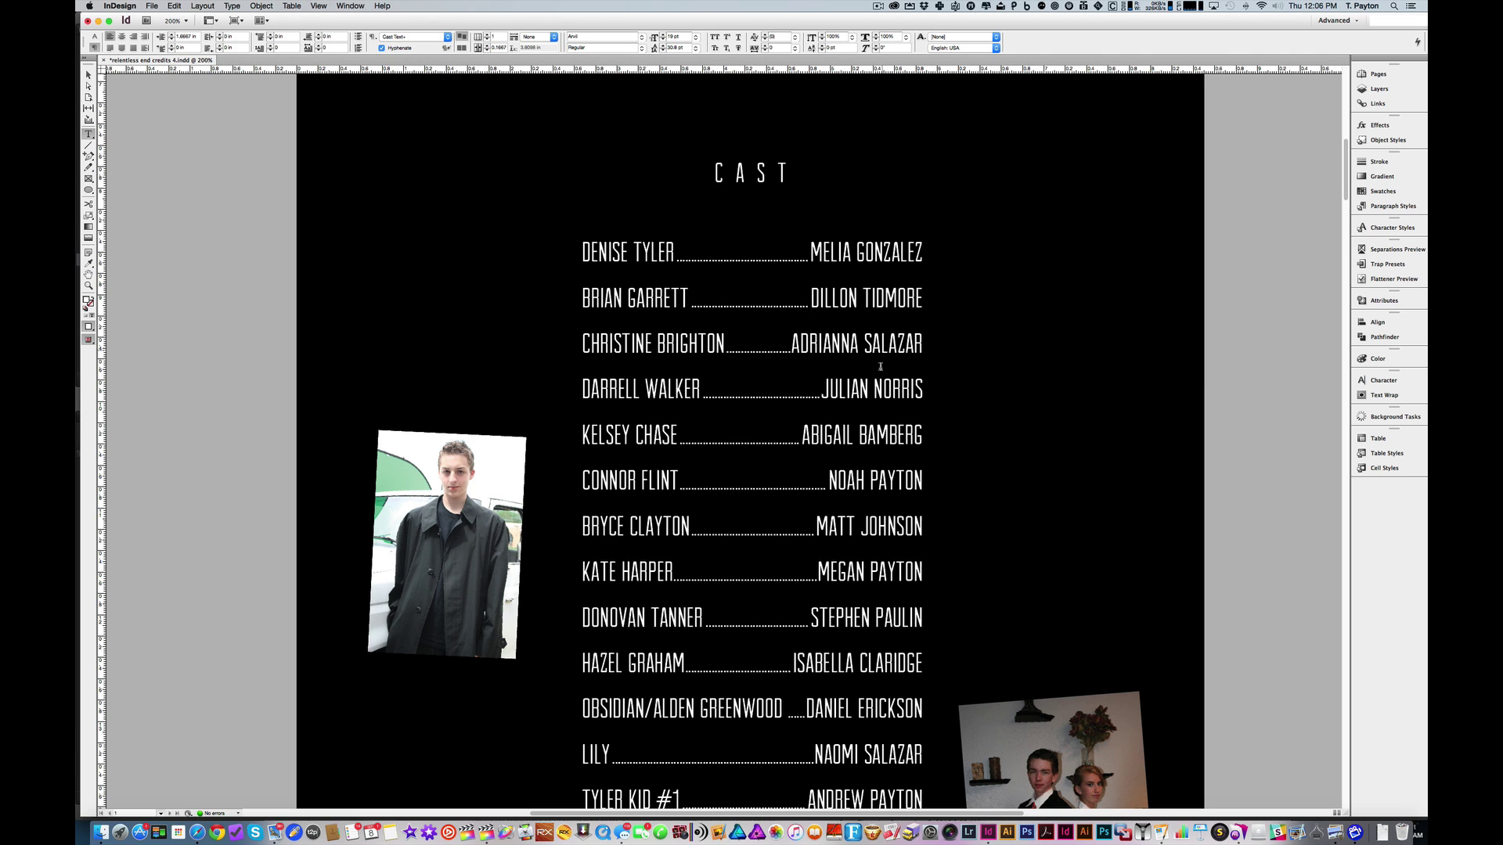
# Step: Drag the credits PNG from Finder's CREDITS folder over to Final Cut Pro's 'scrolling titles' project
pyautogui.click(88, 75)
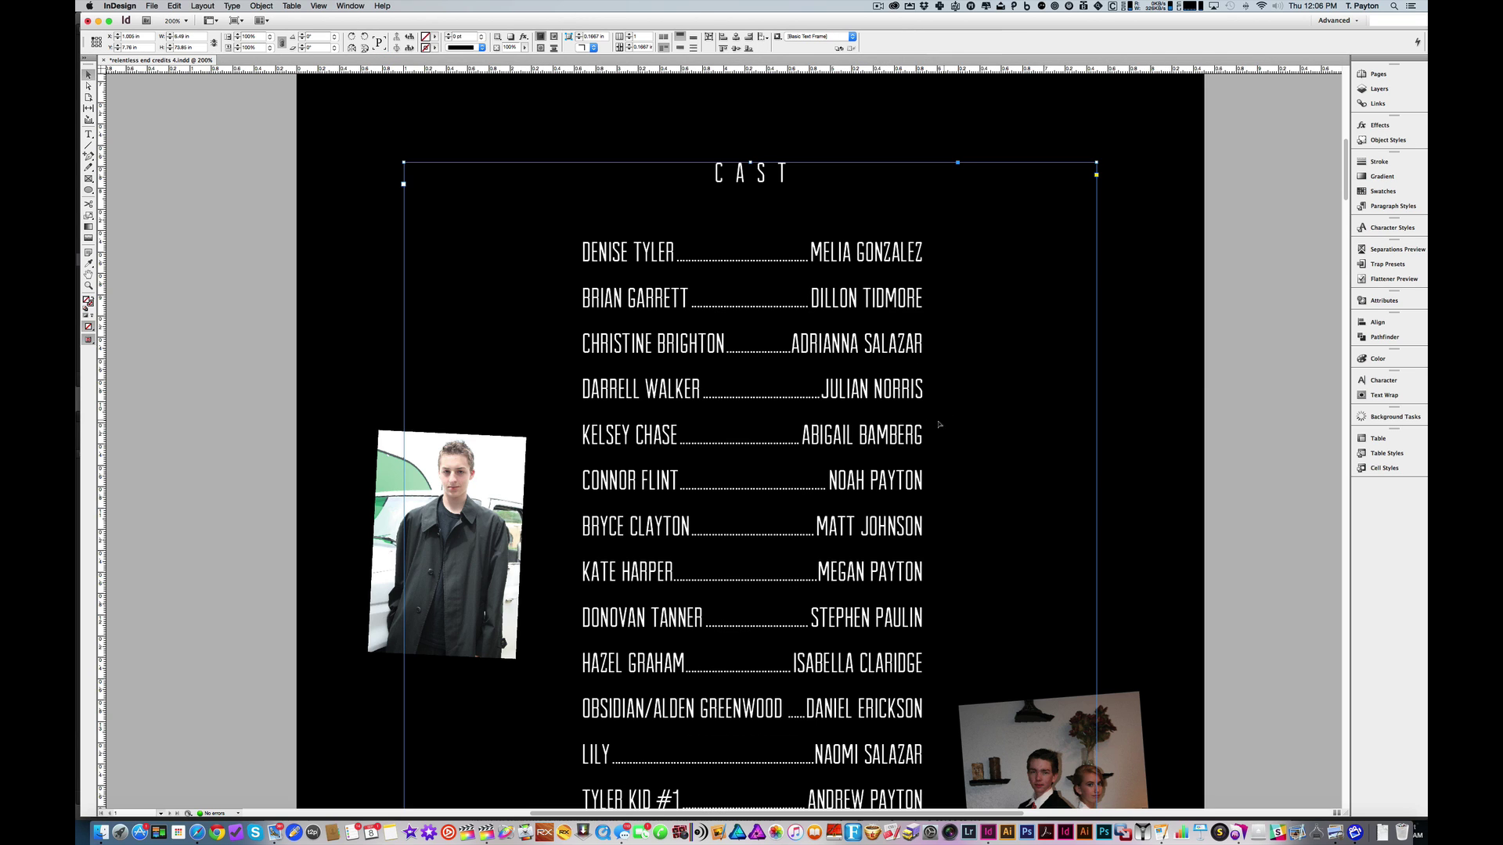
pyautogui.press('super+Tab')
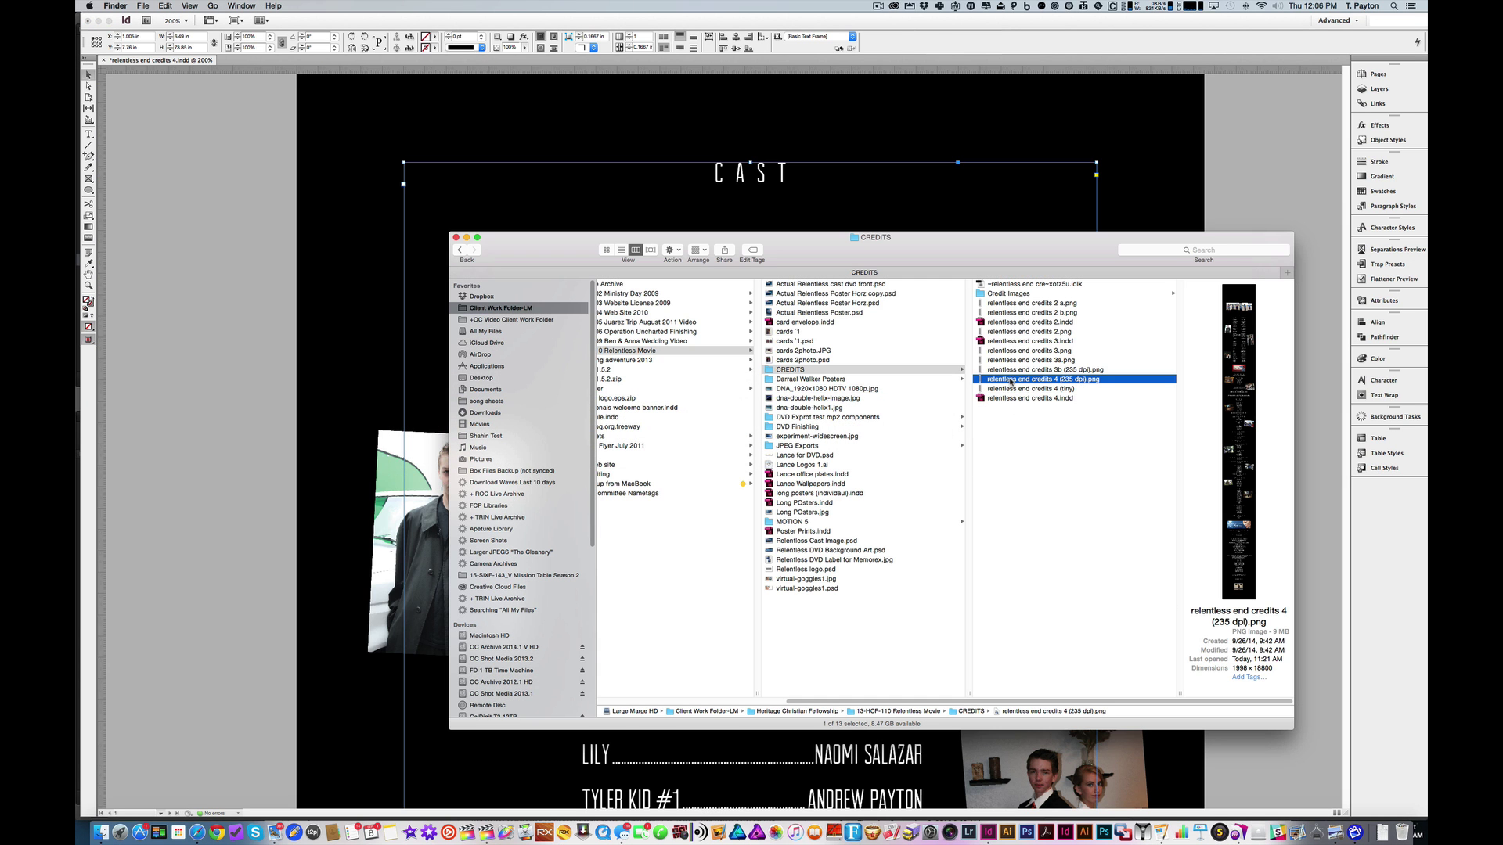
pyautogui.moveTo(1009, 378); pyautogui.dragTo(428, 204)
pyautogui.press('super+Tab')
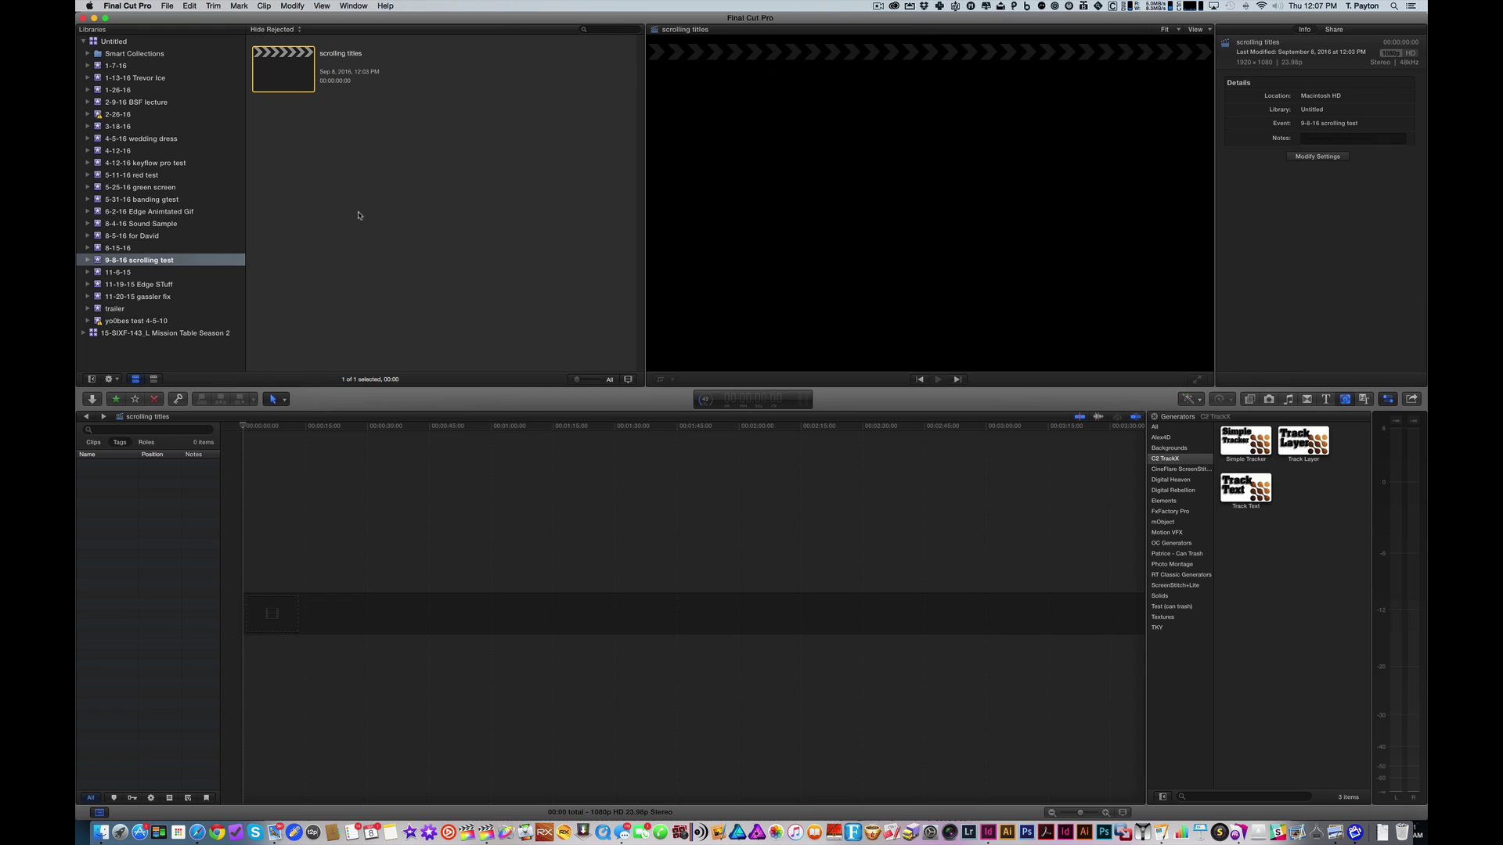
# Step: Drop the credits PNG into the 'scrolling titles' timeline and accept 1080p HD 23.98p video properties
pyautogui.click(349, 235)
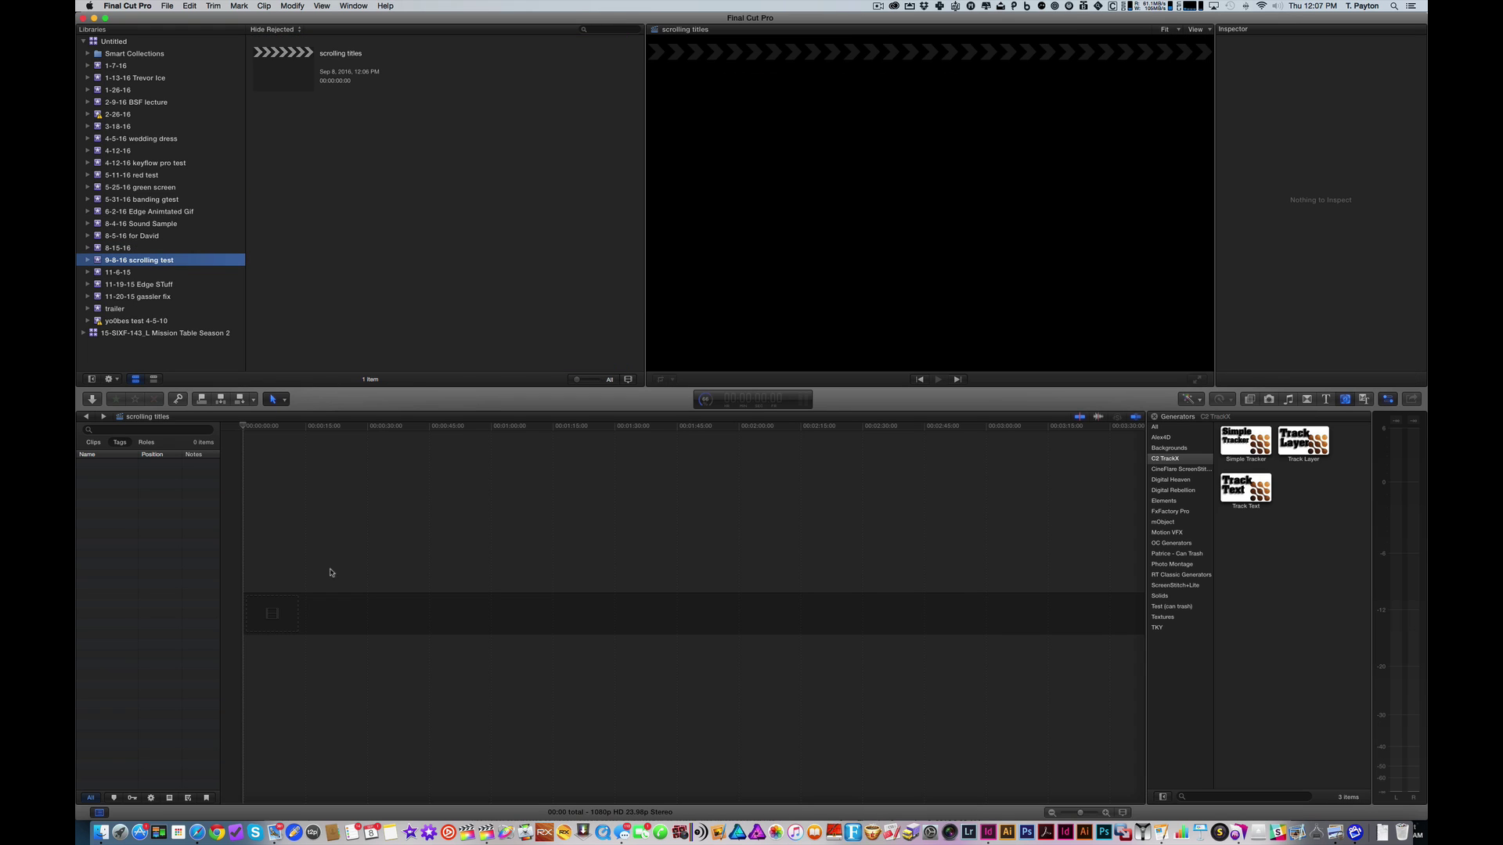
pyautogui.click(100, 832)
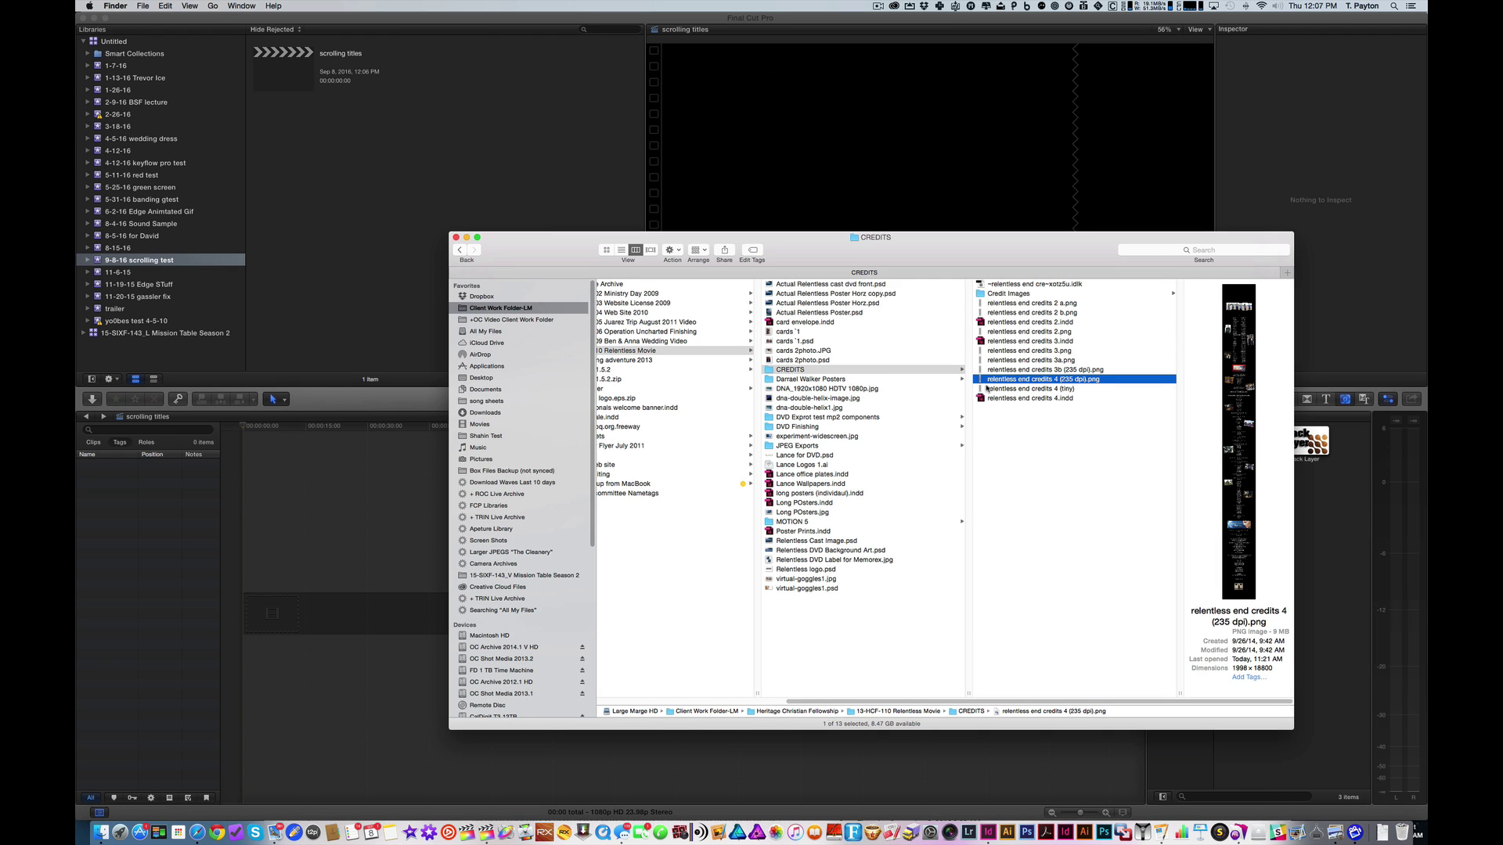
pyautogui.moveTo(988, 387); pyautogui.dragTo(383, 576)
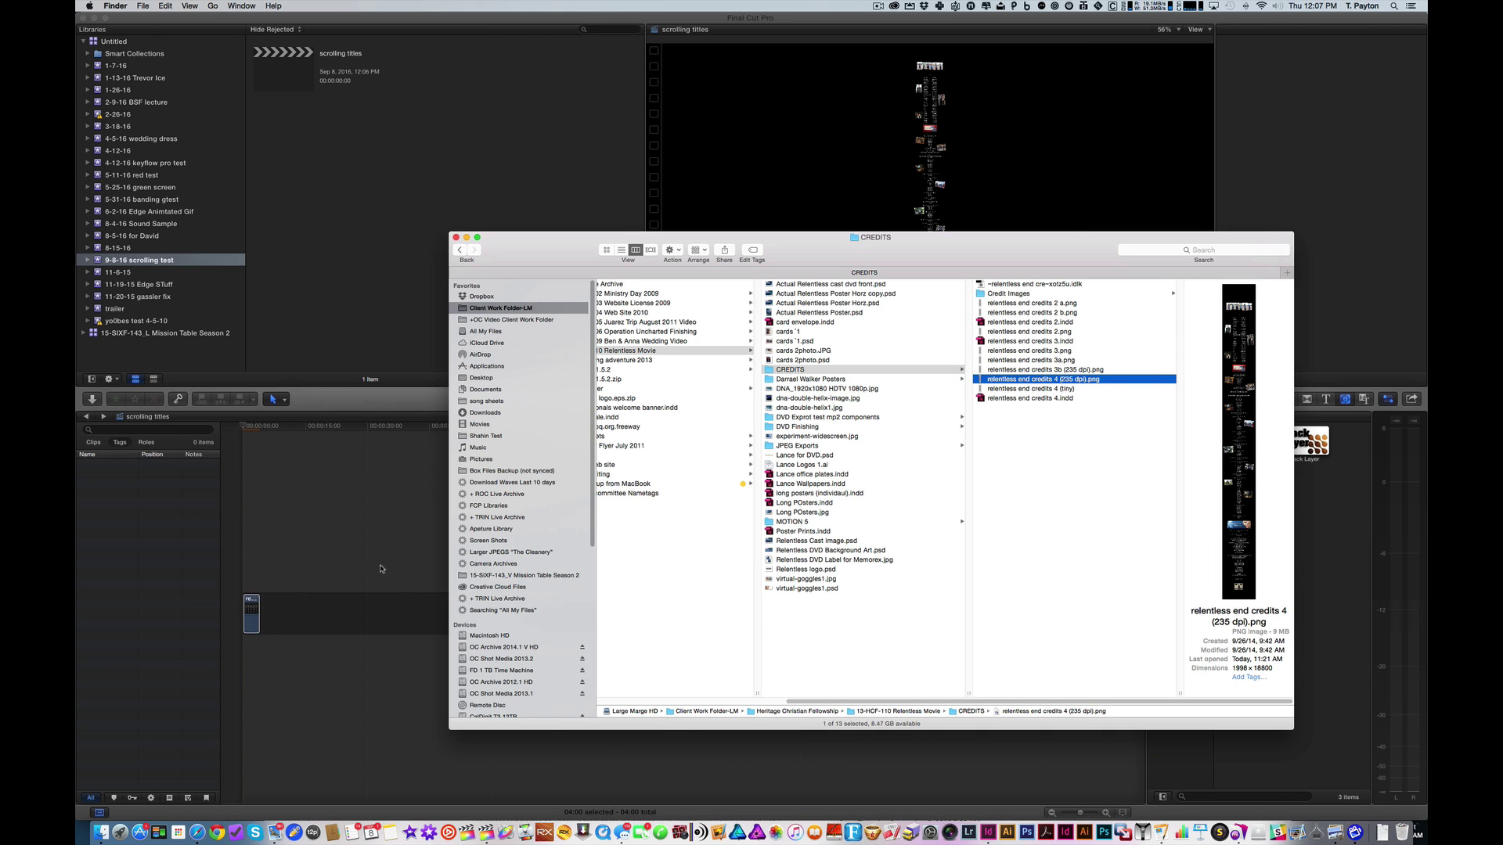
pyautogui.click(380, 568)
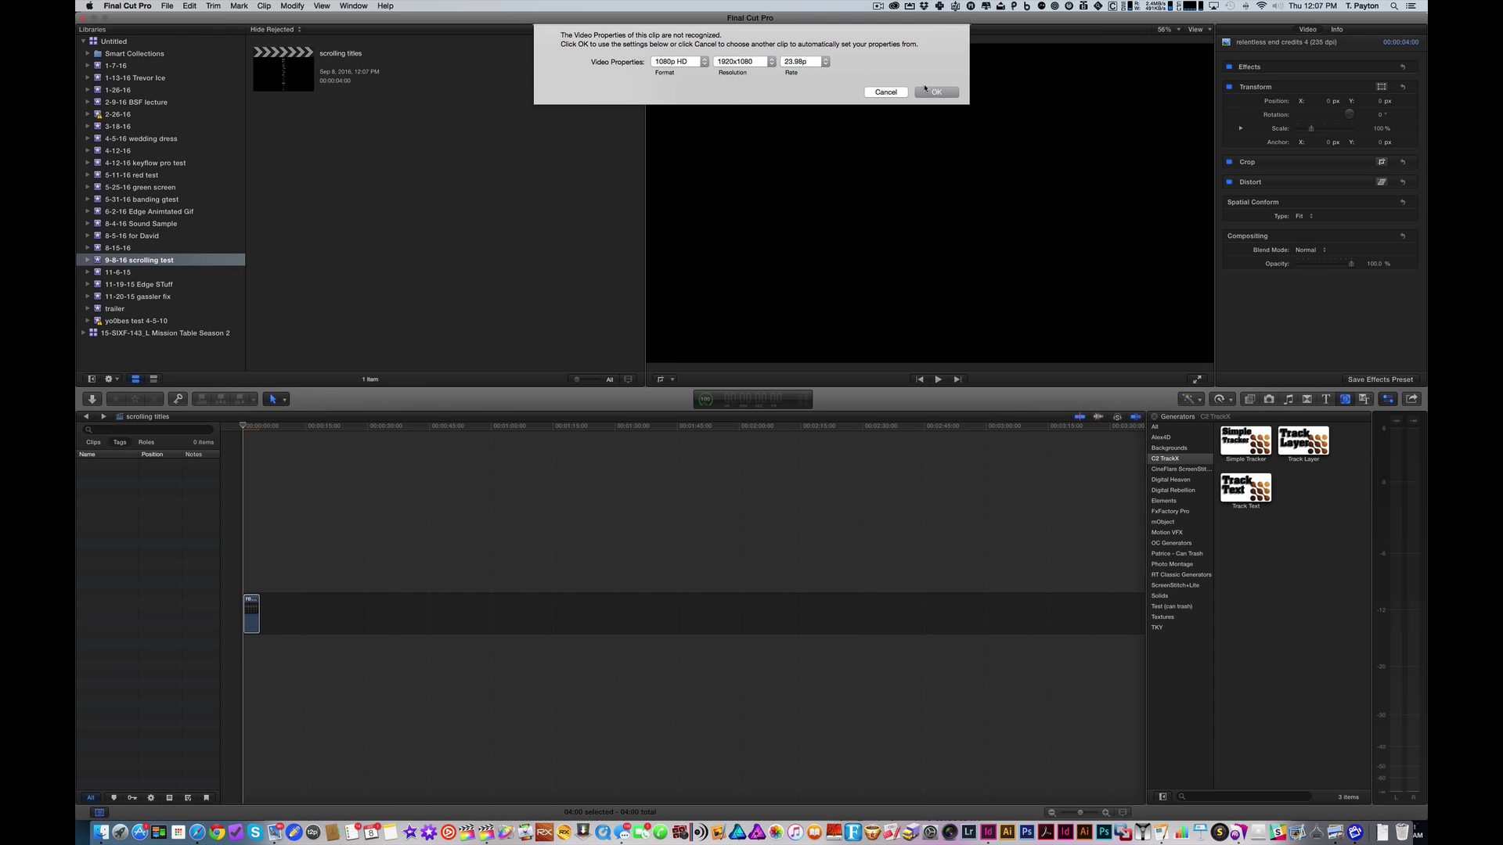
pyautogui.click(932, 91)
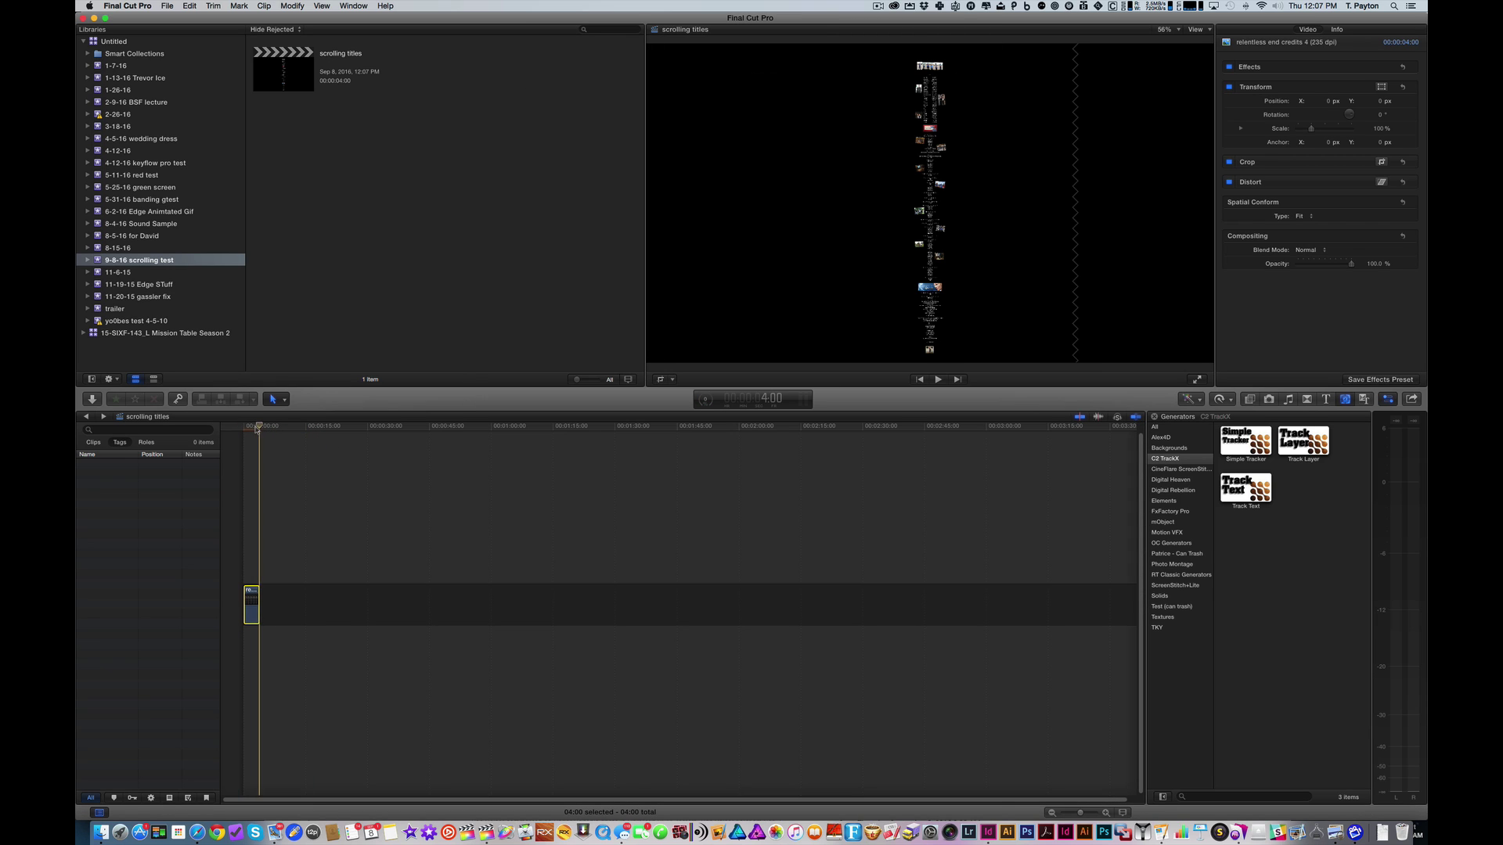
# Step: Zoom the timeline to fit the credits clip, park the playhead at 1:16, and select the clip
pyautogui.hotkey('shift', 'z')
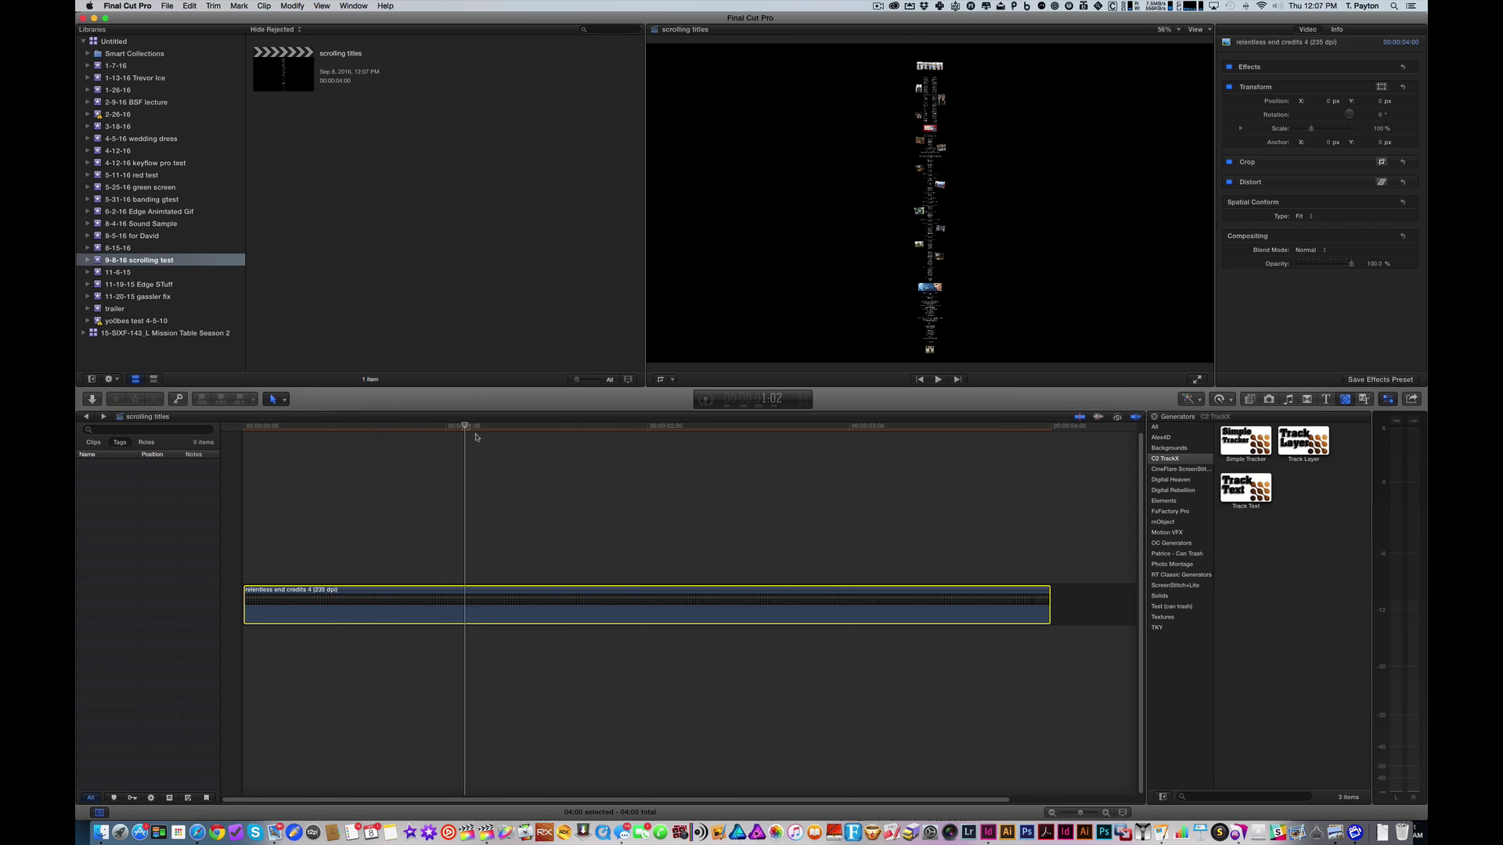
pyautogui.moveTo(475, 432); pyautogui.dragTo(241, 430)
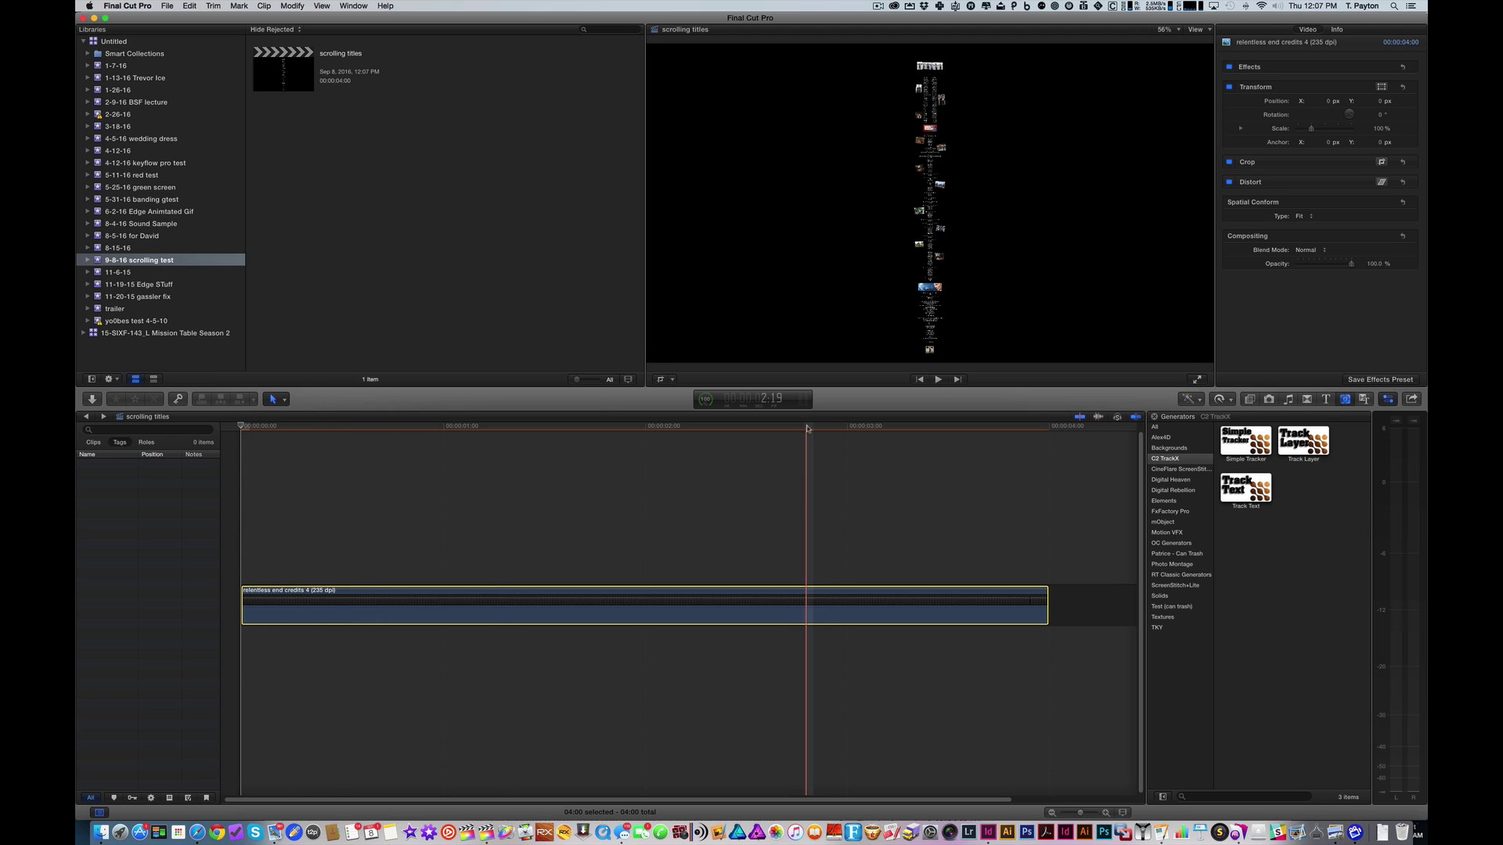
pyautogui.moveTo(689, 426); pyautogui.dragTo(241, 429)
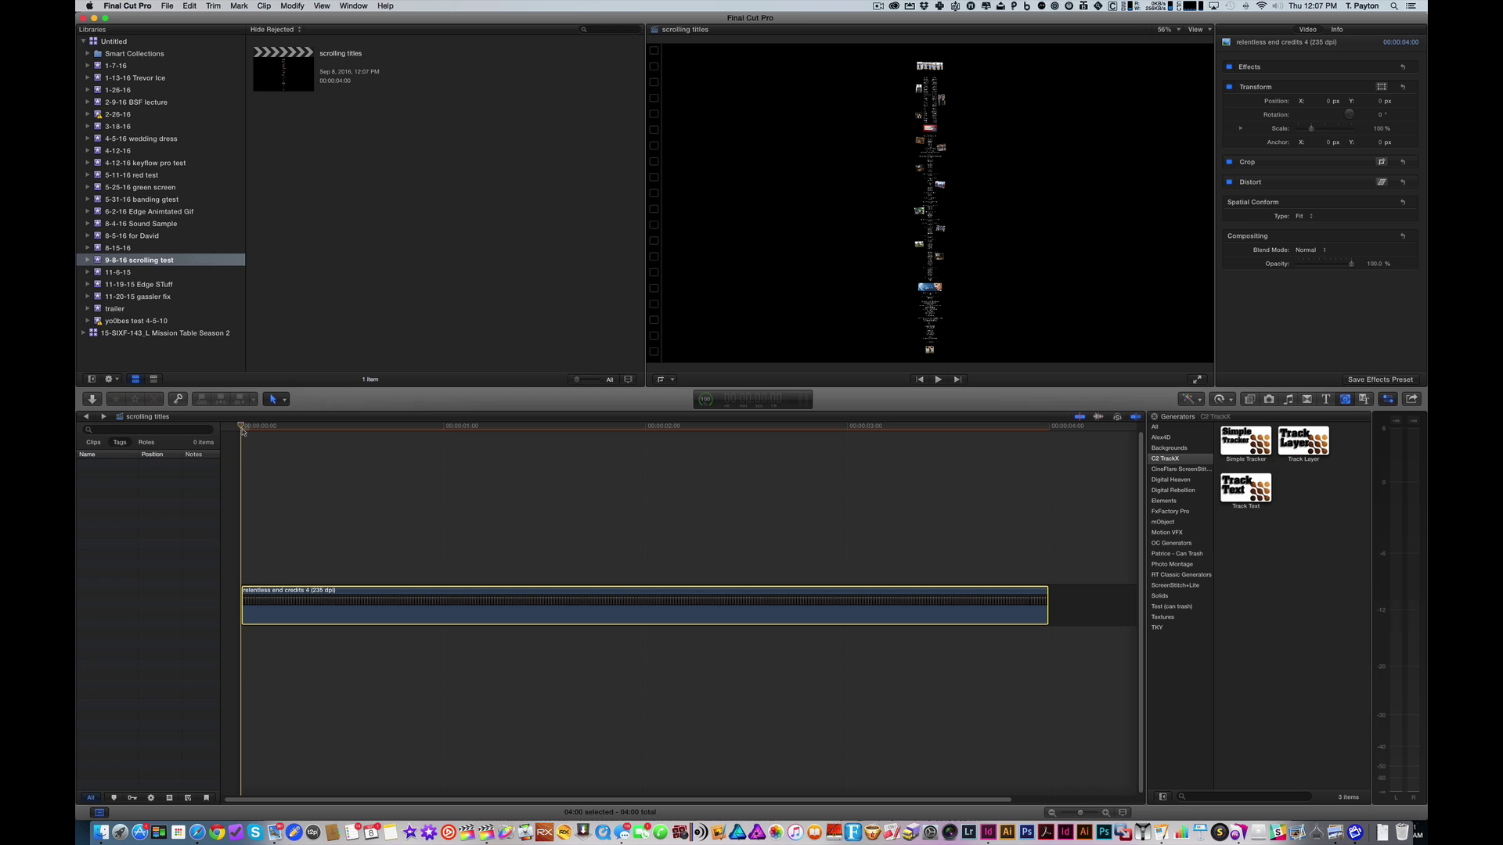
pyautogui.click(579, 444)
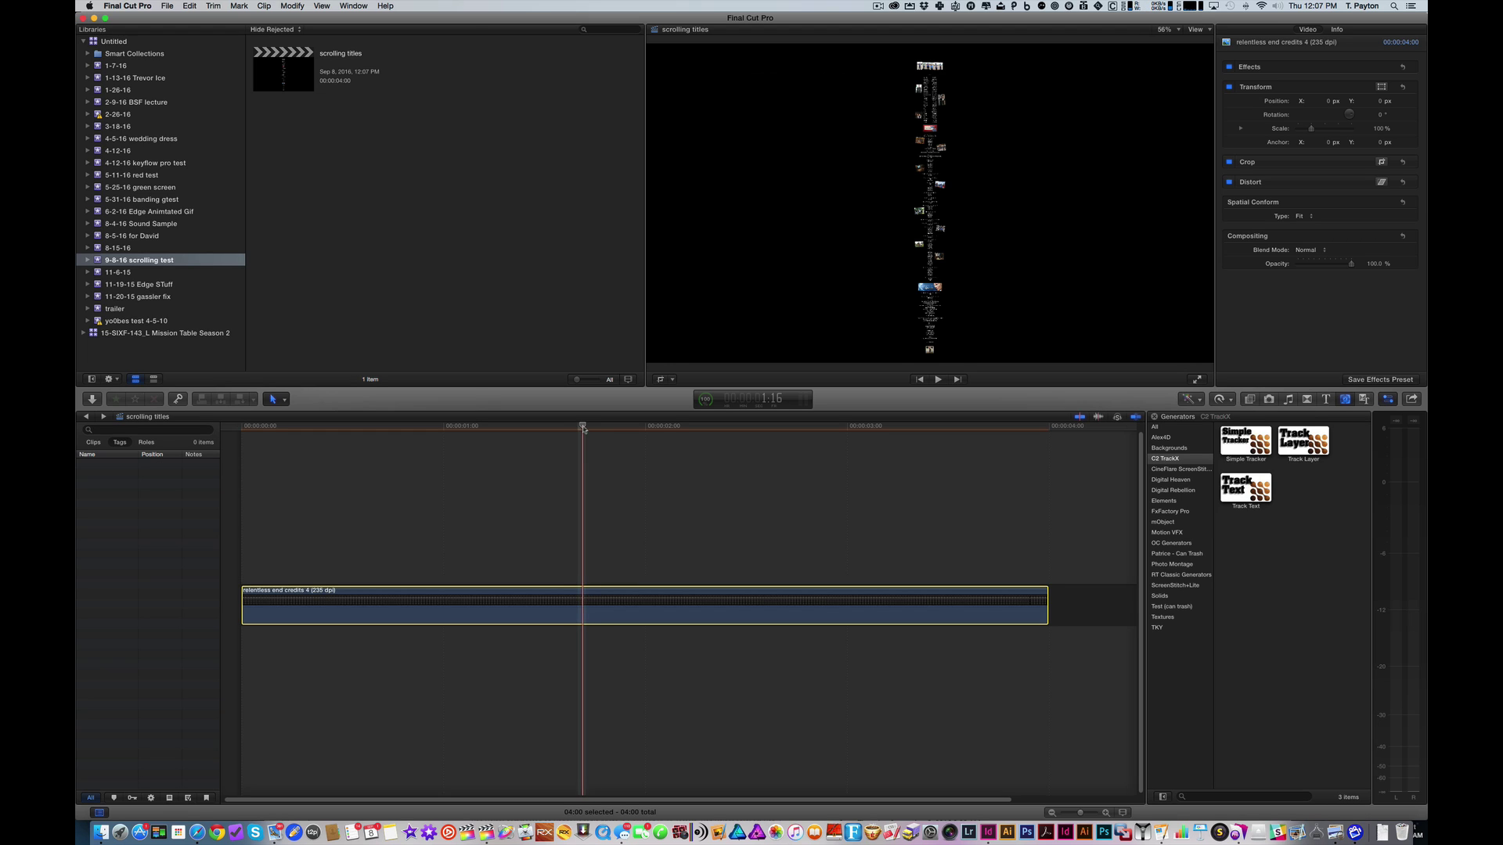
pyautogui.click(600, 595)
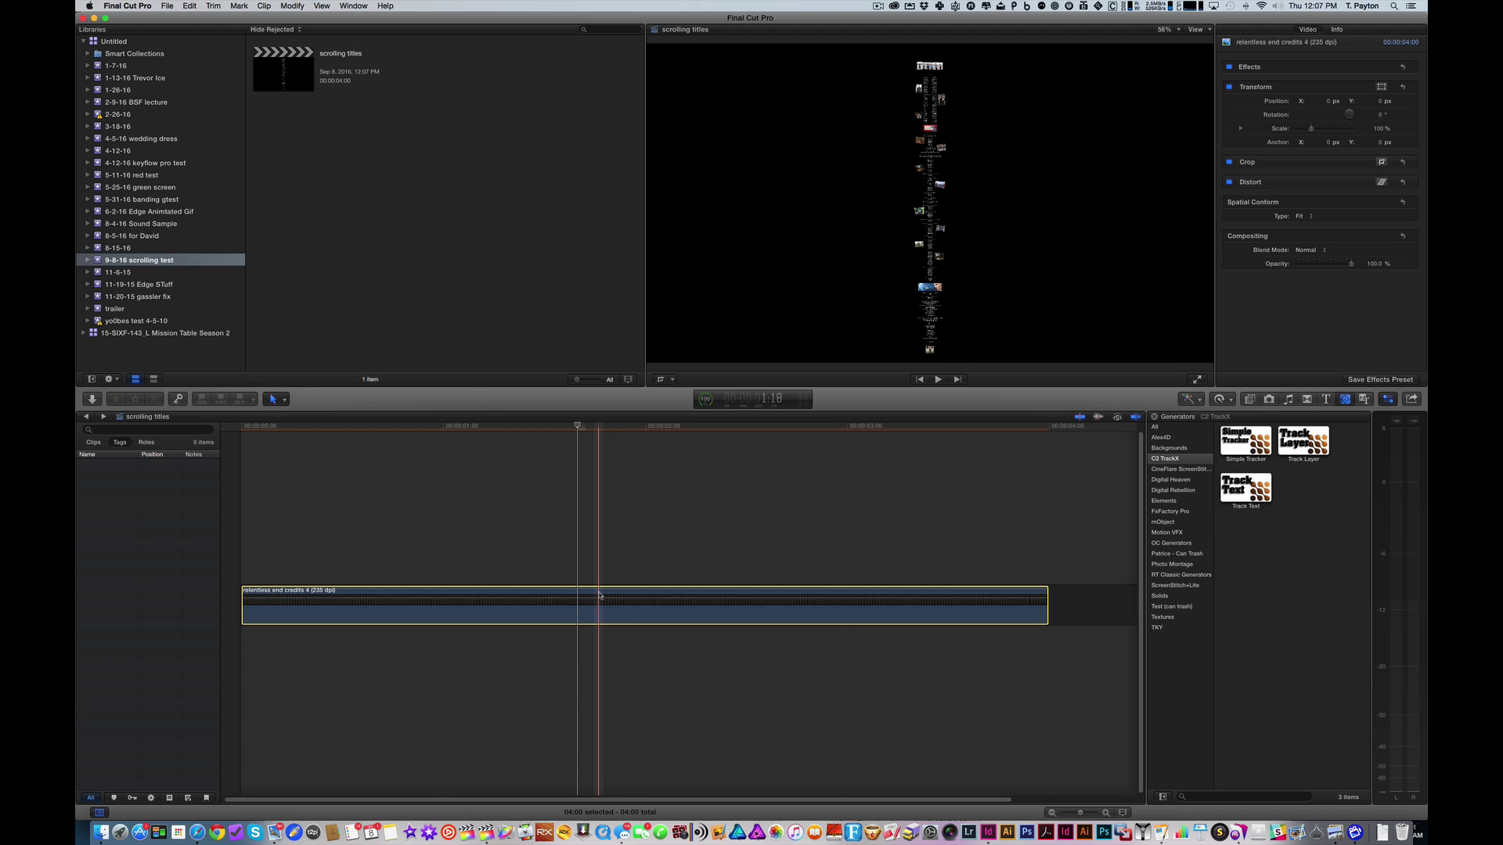
# Step: Set a linear Ken Burns pan from the top of the credits image to its bottom, viewed at 50%
pyautogui.click(660, 379)
pyautogui.click(951, 360)
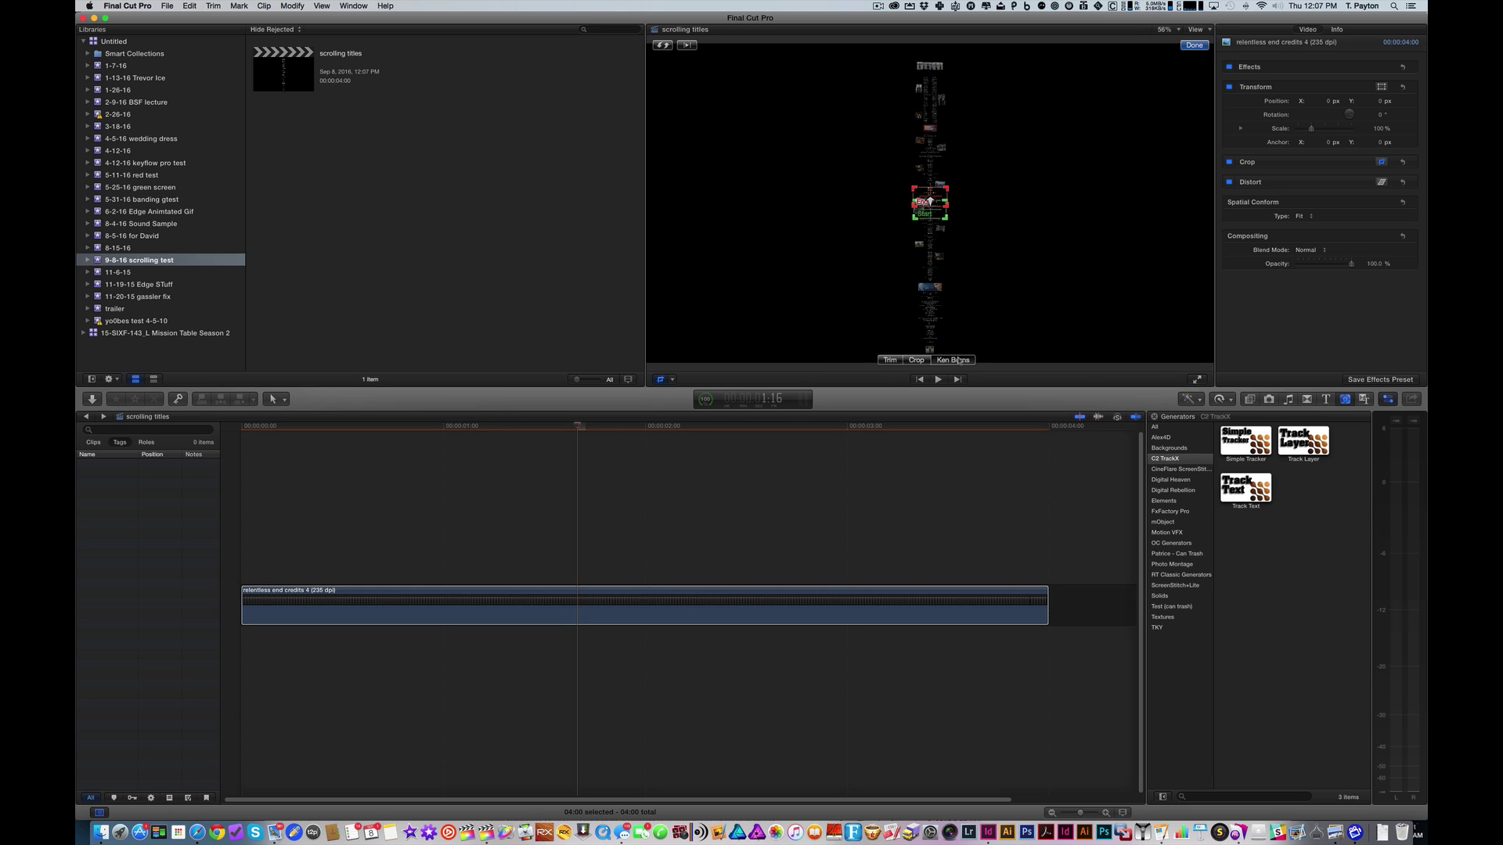
pyautogui.click(1175, 31)
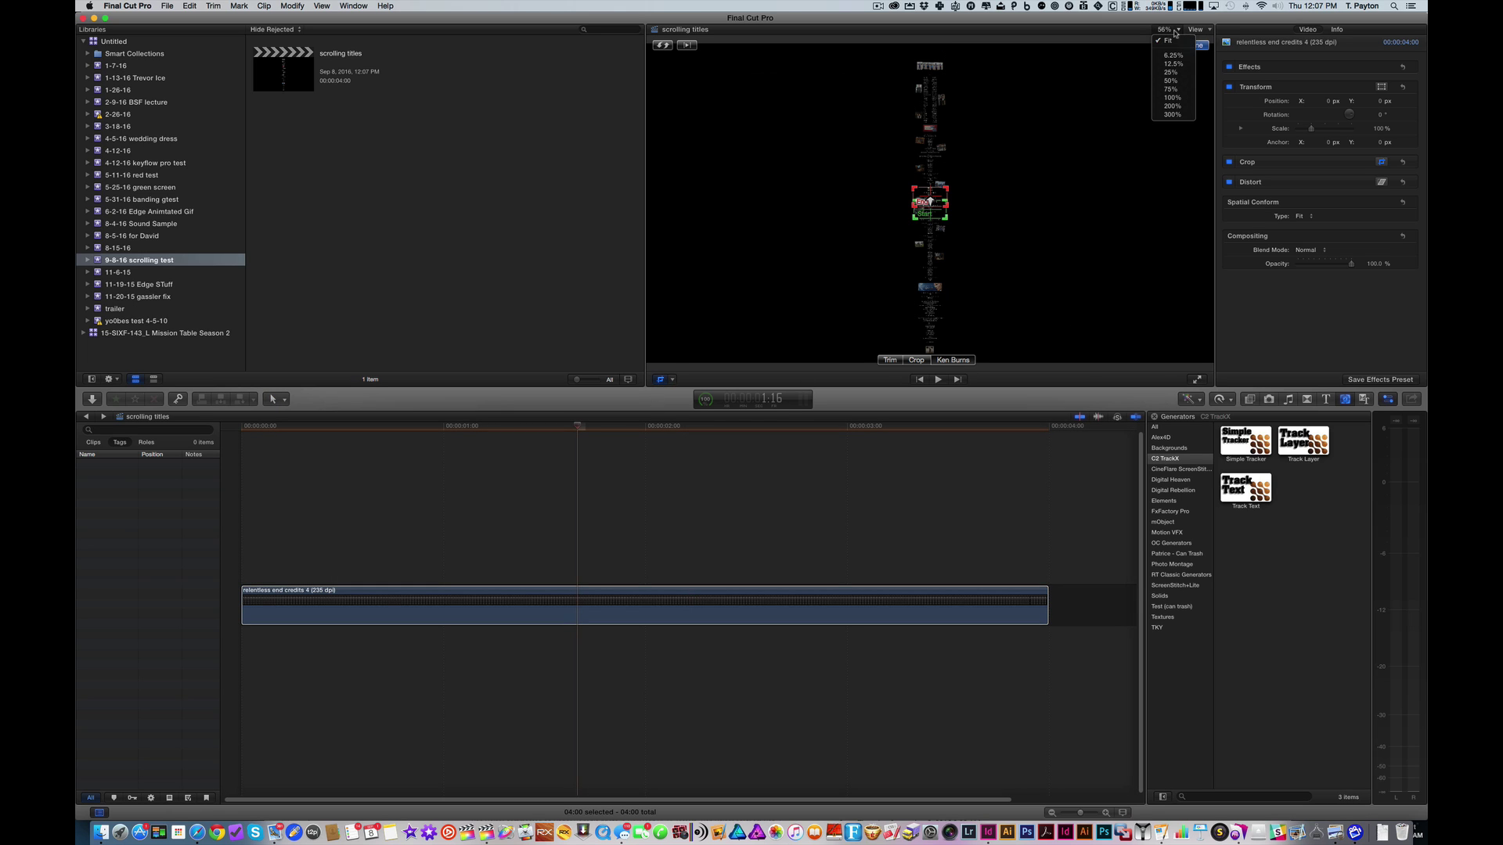
pyautogui.click(1170, 81)
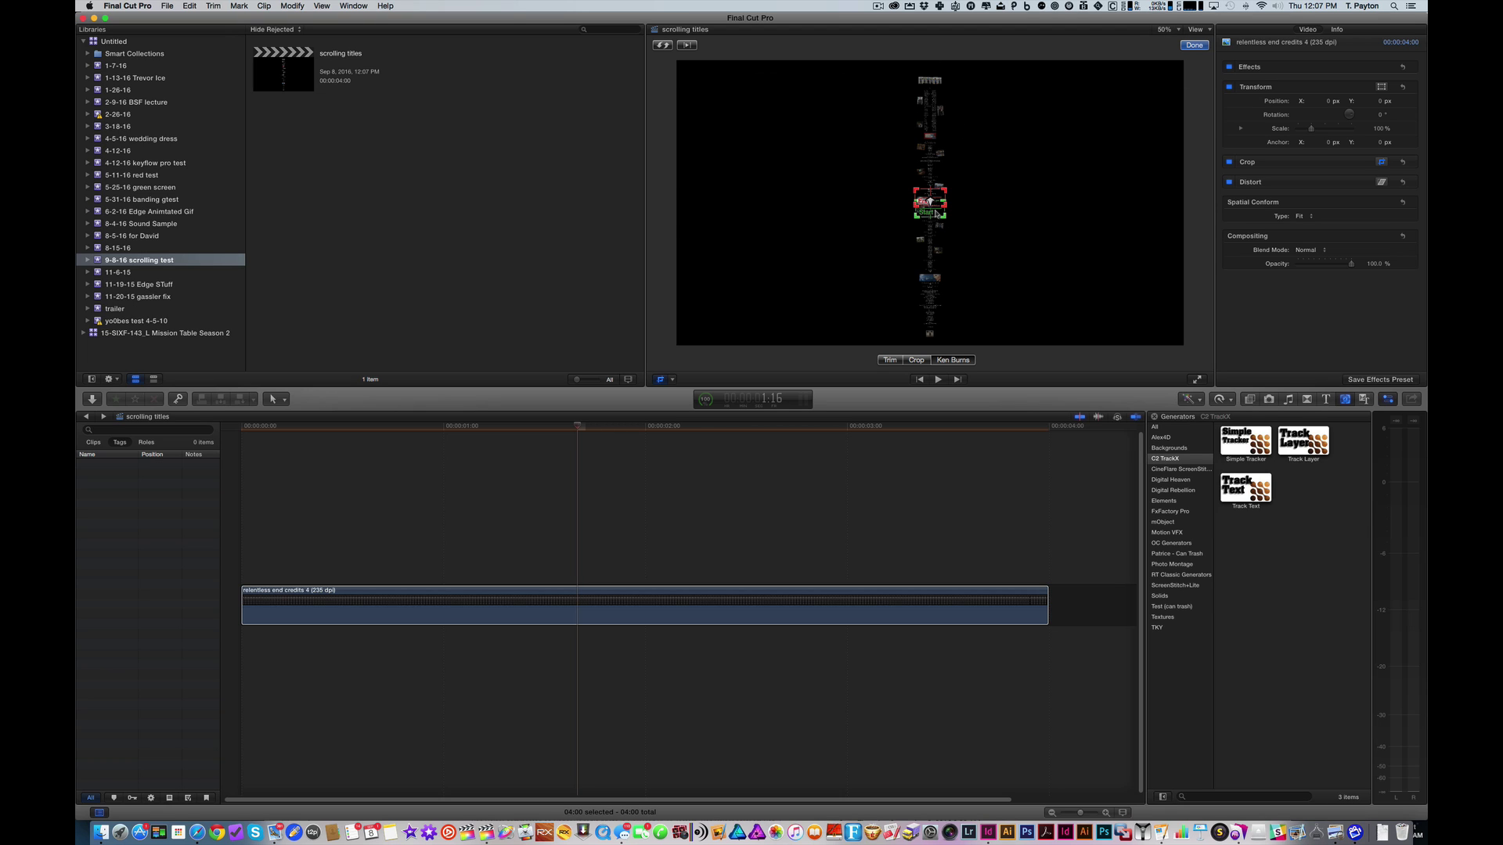
pyautogui.moveTo(937, 215)
pyautogui.mouseDown()
pyautogui.moveTo(937, 84)
pyautogui.moveTo(938, 159)
pyautogui.mouseUp()
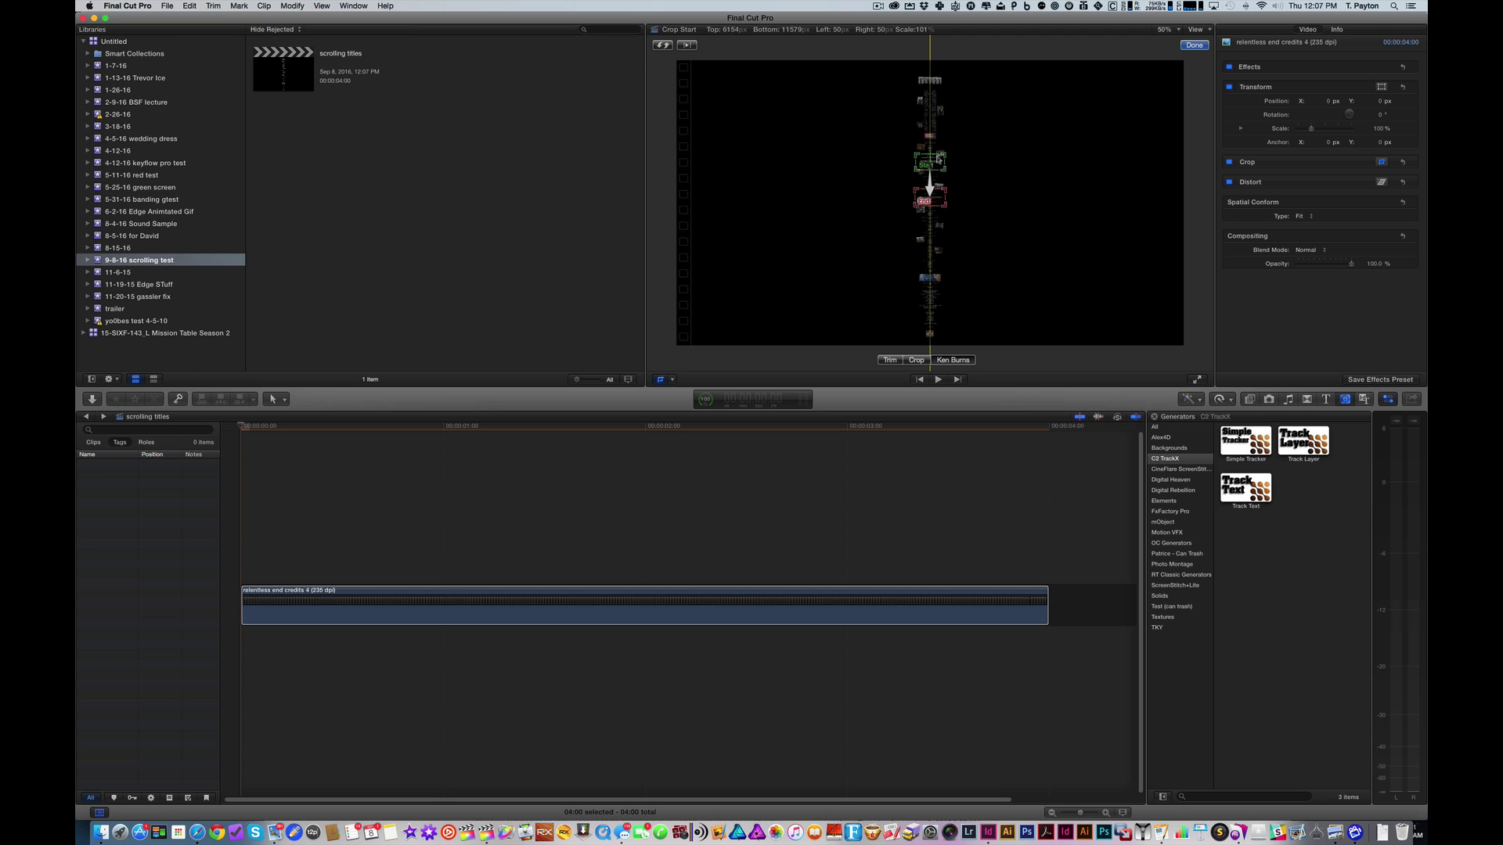
pyautogui.moveTo(935, 89)
pyautogui.mouseDown()
pyautogui.moveTo(966, 86)
pyautogui.moveTo(935, 86)
pyautogui.moveTo(938, 67)
pyautogui.mouseUp()
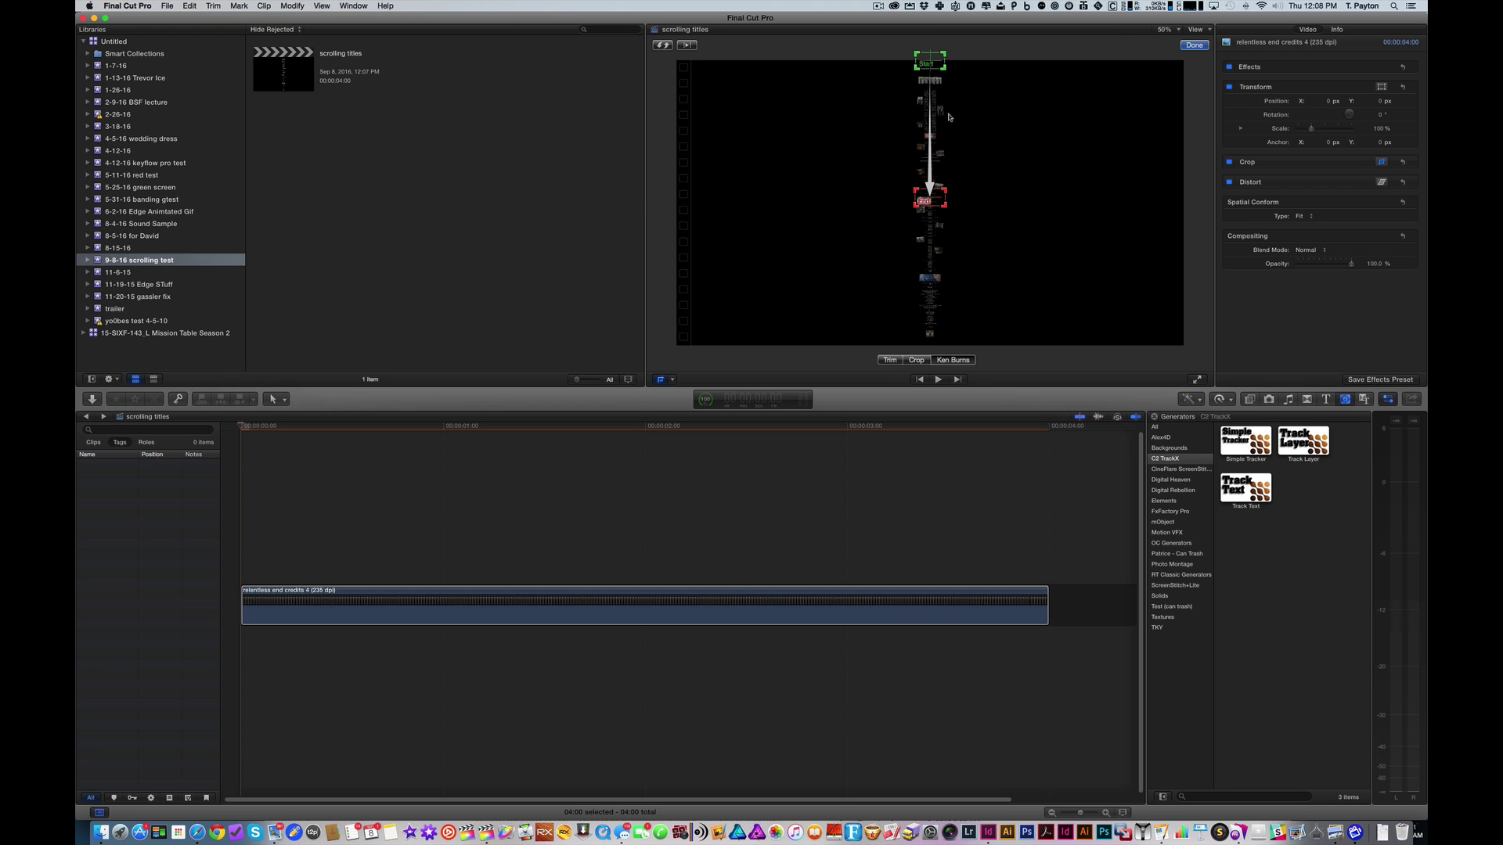
pyautogui.moveTo(943, 209); pyautogui.dragTo(939, 342)
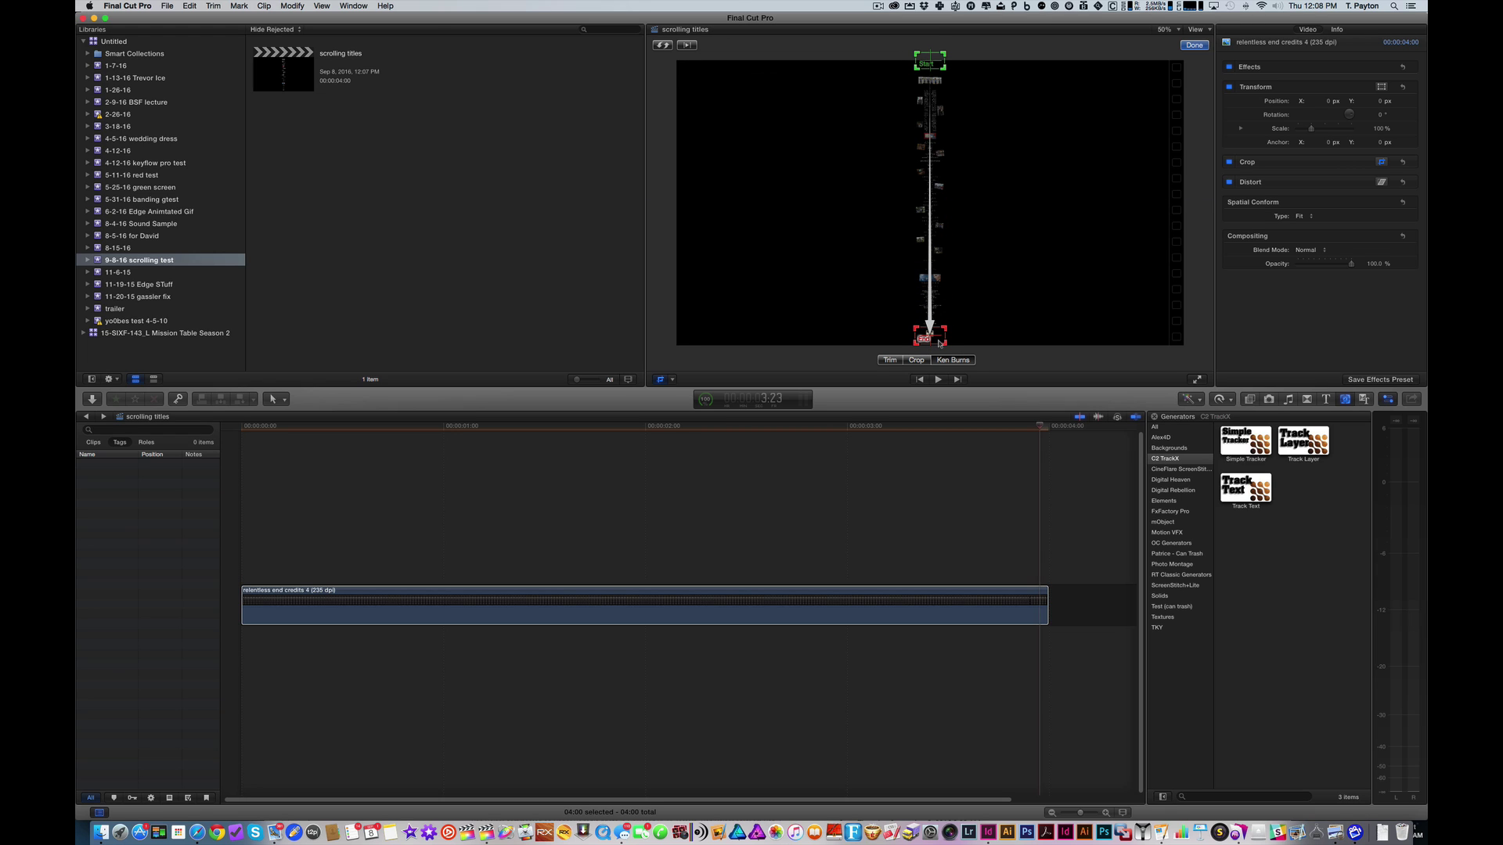
pyautogui.rightClick(940, 70)
pyautogui.click(962, 102)
pyautogui.click(1193, 45)
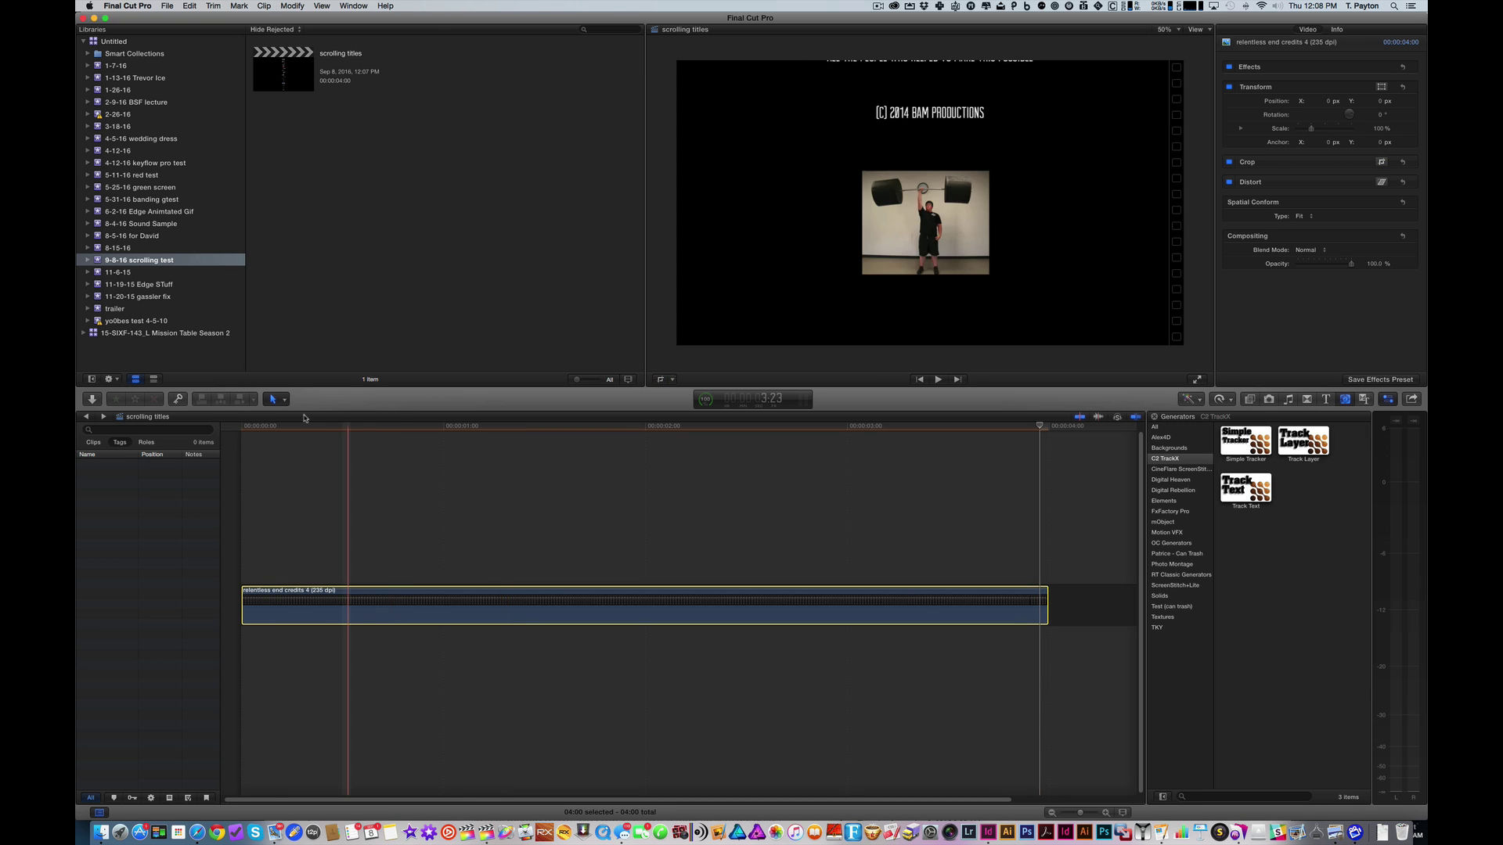
# Step: Play back the 4-second credits scroll, then zoom the timeline out and select the clip
pyautogui.press('space')
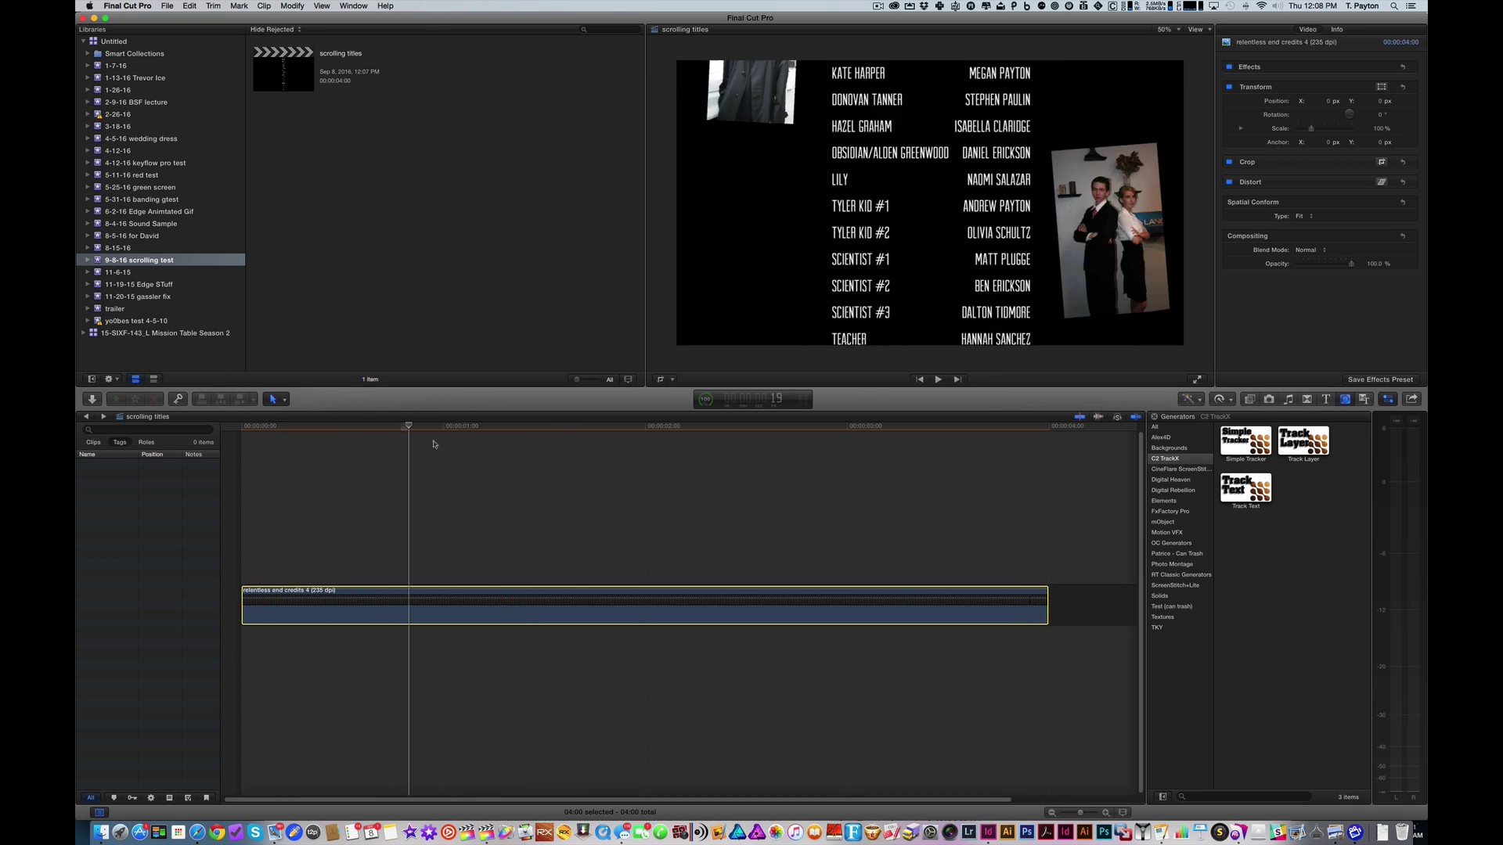
pyautogui.press('space')
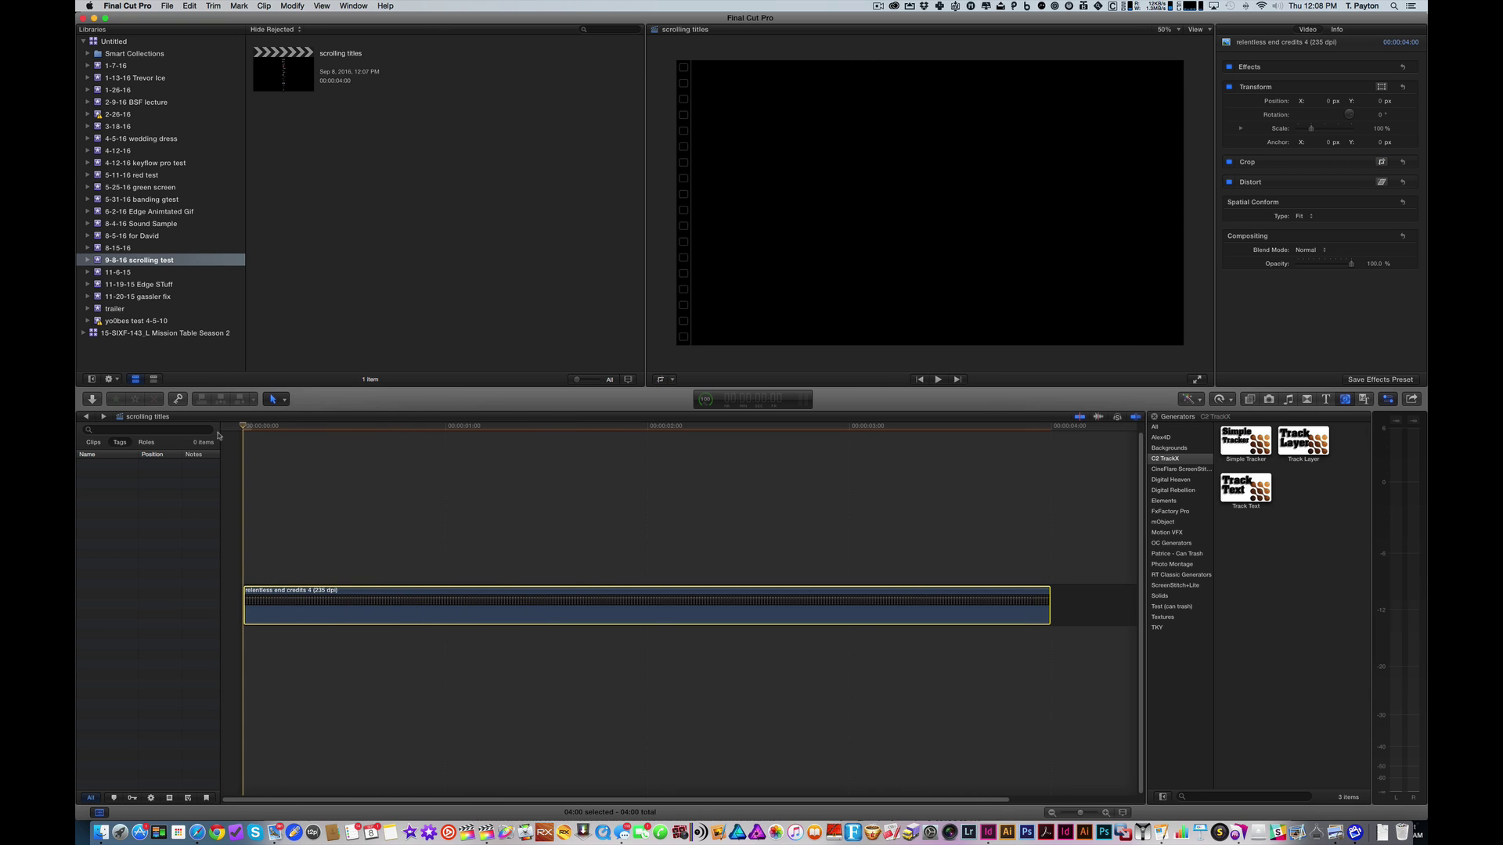
pyautogui.press('space')
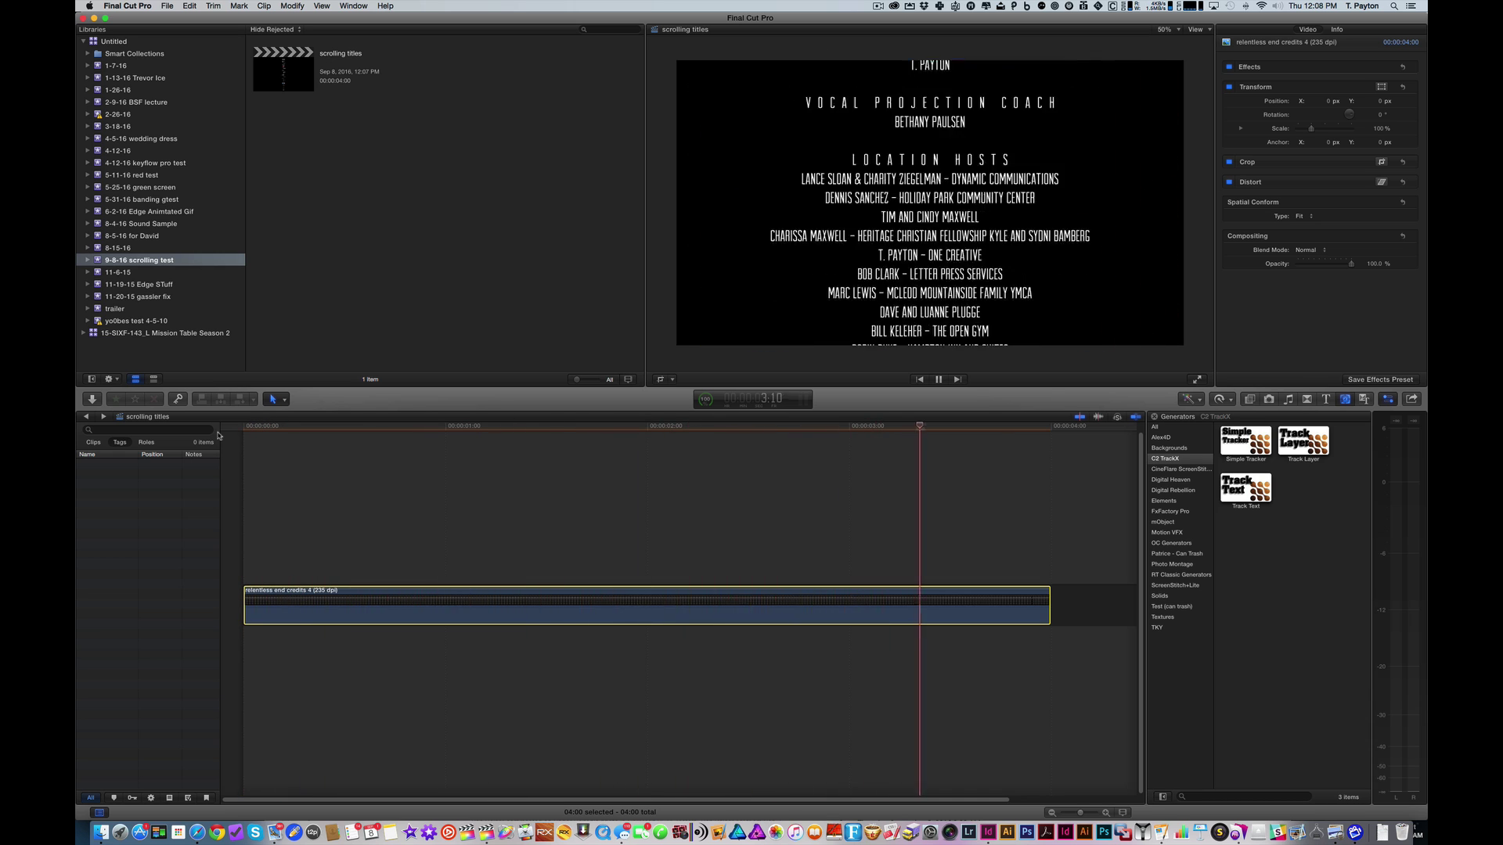
pyautogui.click(478, 471)
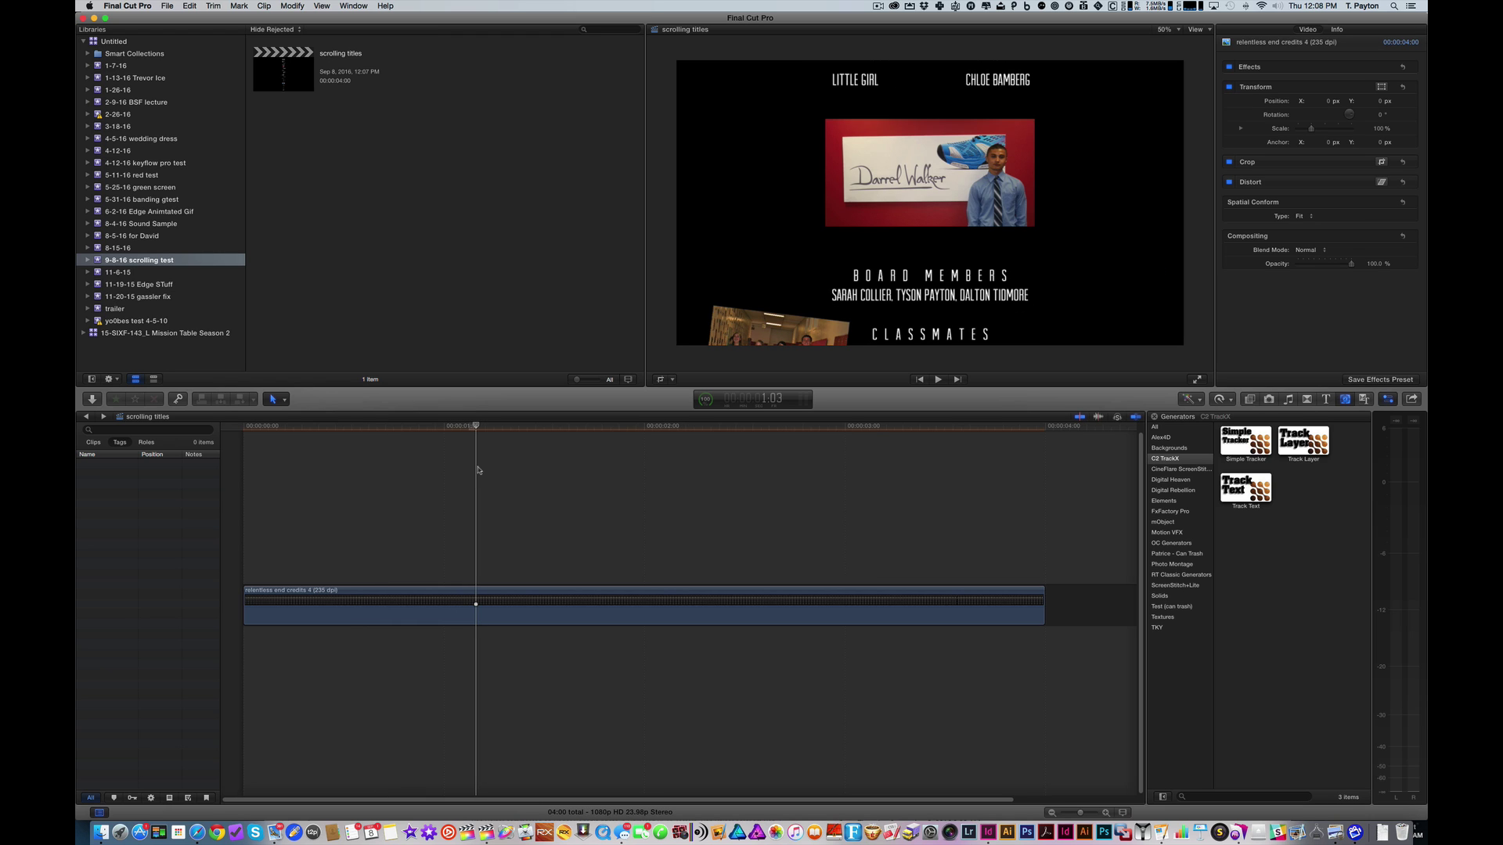
pyautogui.press('super+minus')
pyautogui.press('super+minus')
pyautogui.click(377, 603)
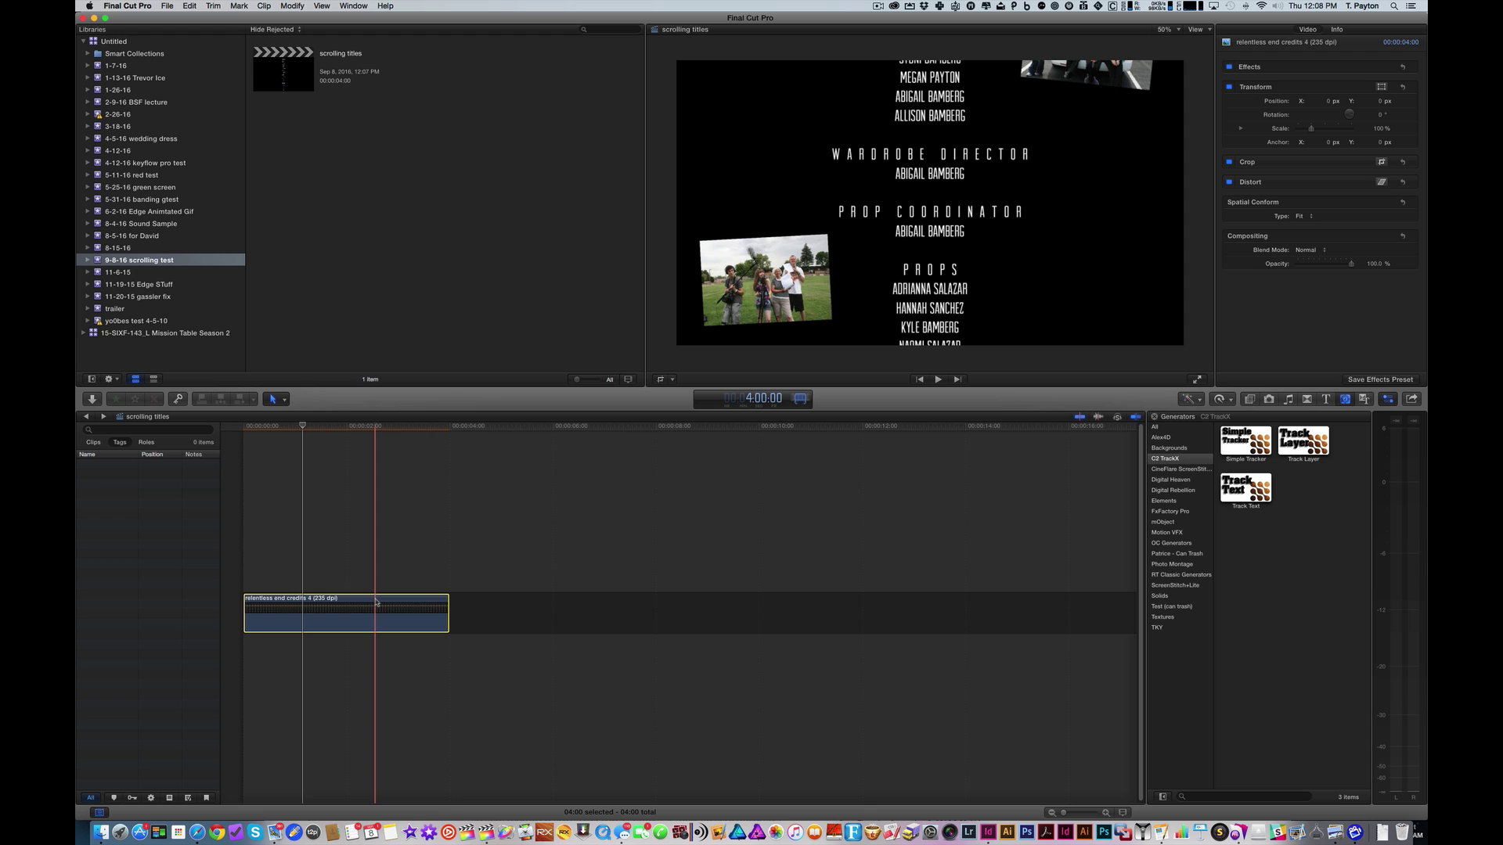
# Step: Apply the 4:00:00 duration, play the credits, and trim the clip's end back to 3:48:15
pyautogui.press('Return')
pyautogui.click(522, 517)
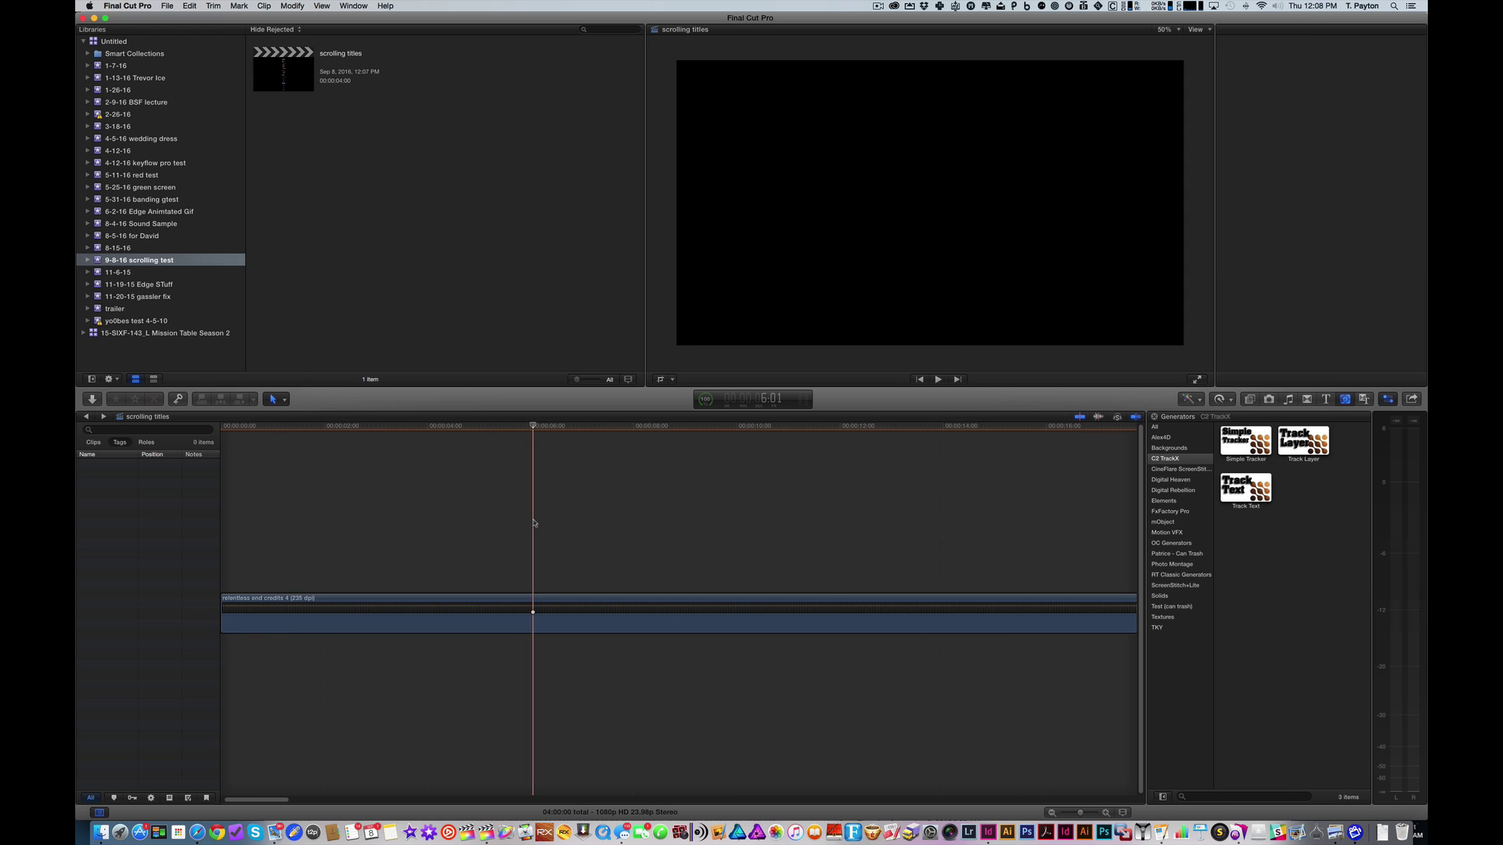
pyautogui.hotkey('shift', 'z')
pyautogui.click(538, 428)
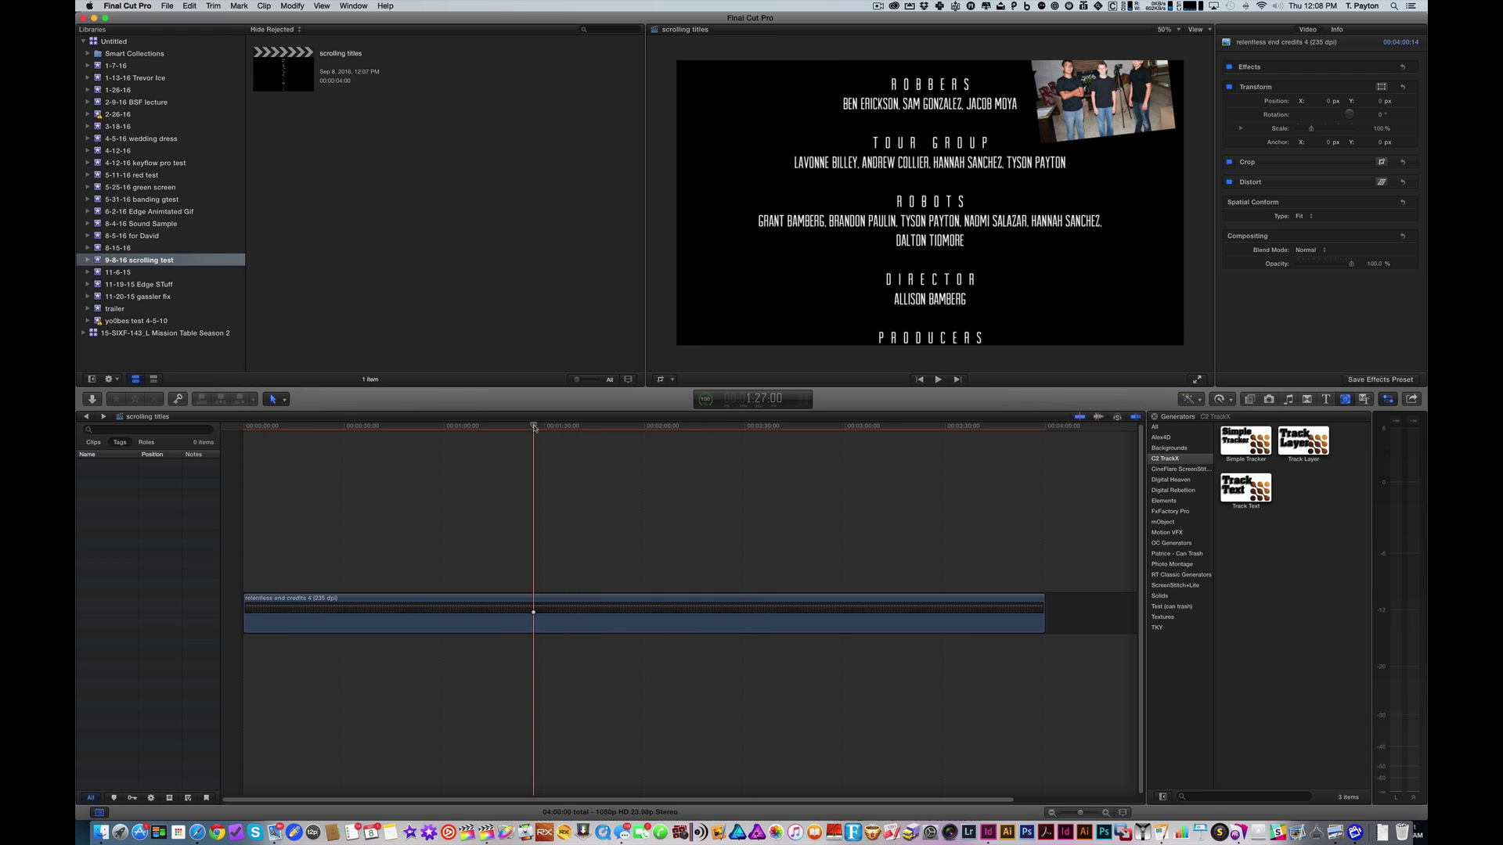
pyautogui.press('space')
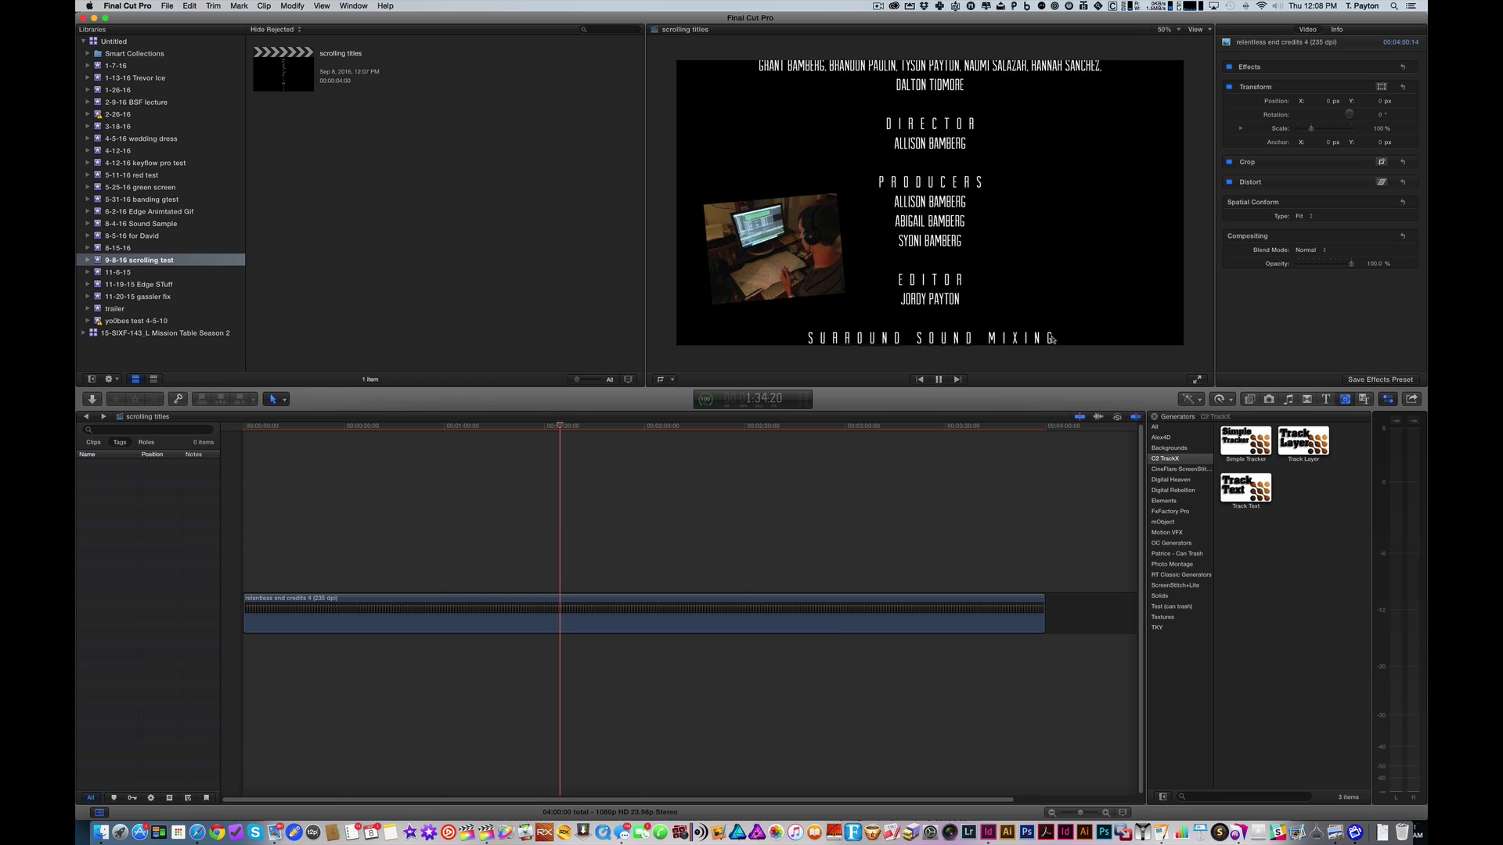
pyautogui.moveTo(1041, 617); pyautogui.dragTo(1002, 617)
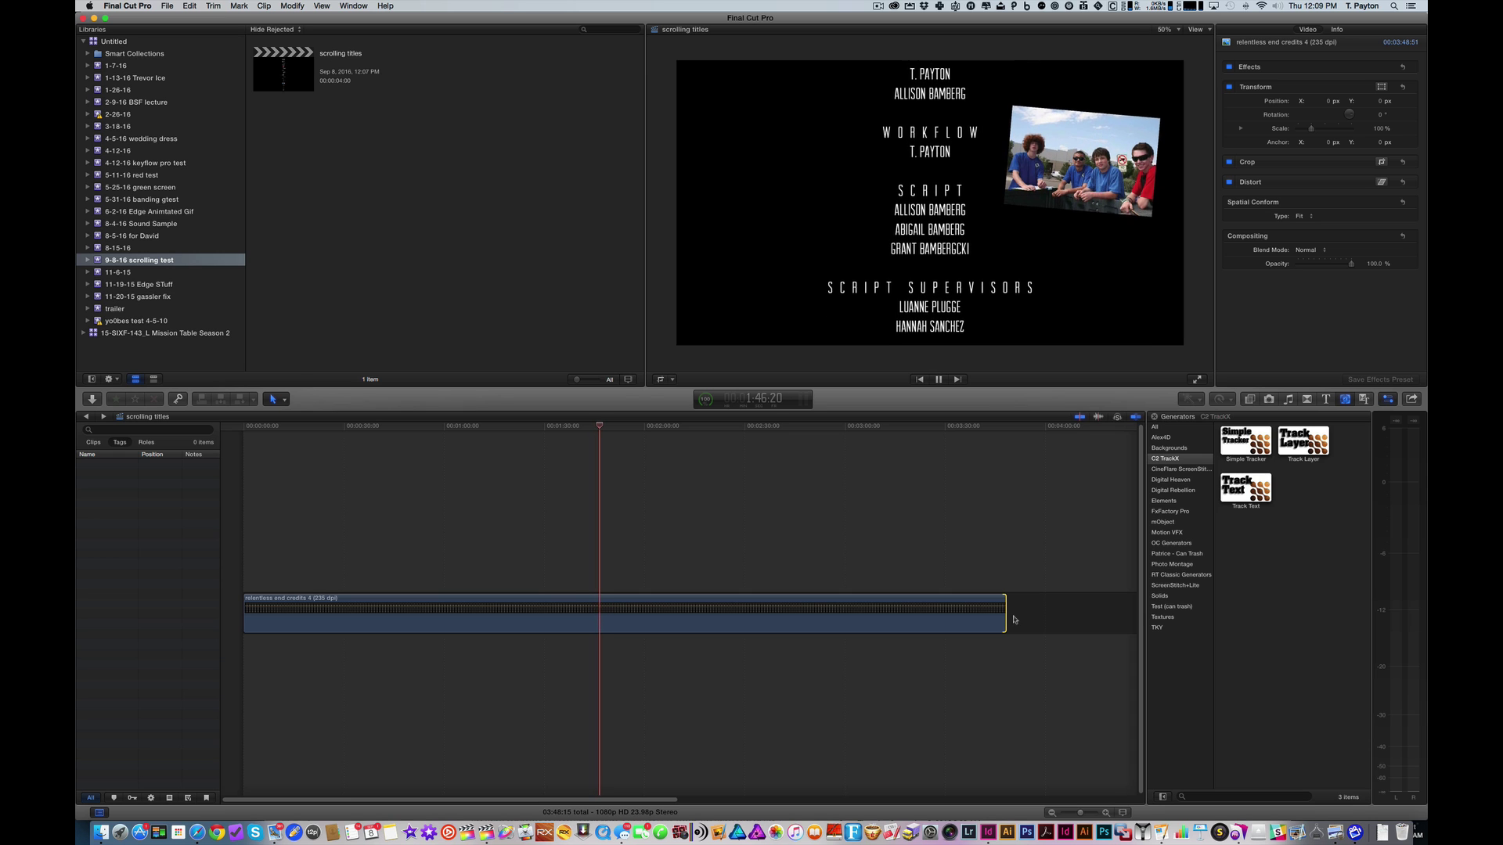
pyautogui.click(926, 547)
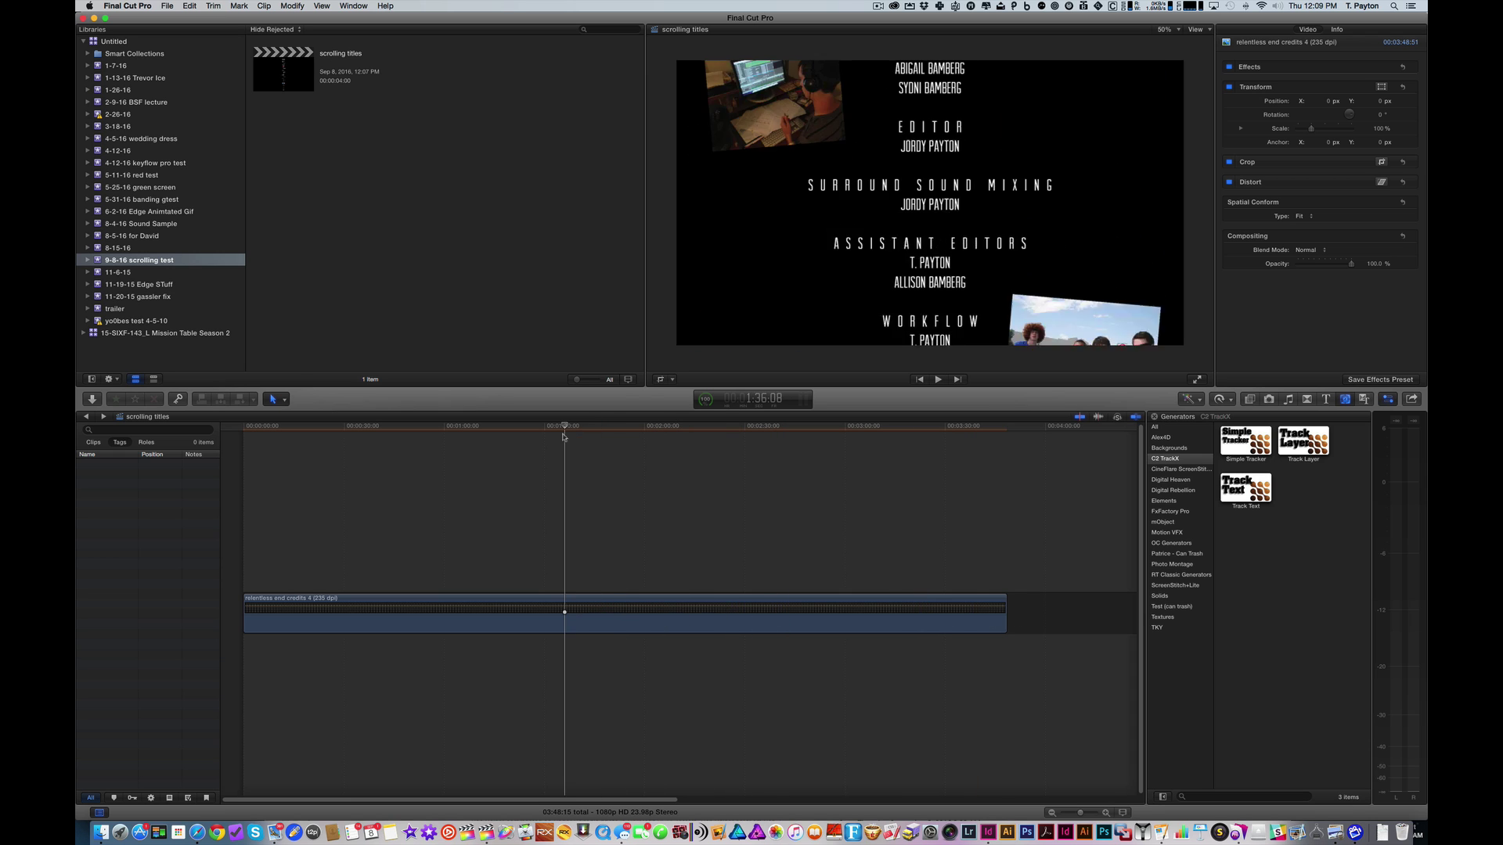
# Step: Play the ending of the credits and add a three-second gap after the clip
pyautogui.click(980, 446)
pyautogui.moveTo(981, 446); pyautogui.dragTo(993, 443)
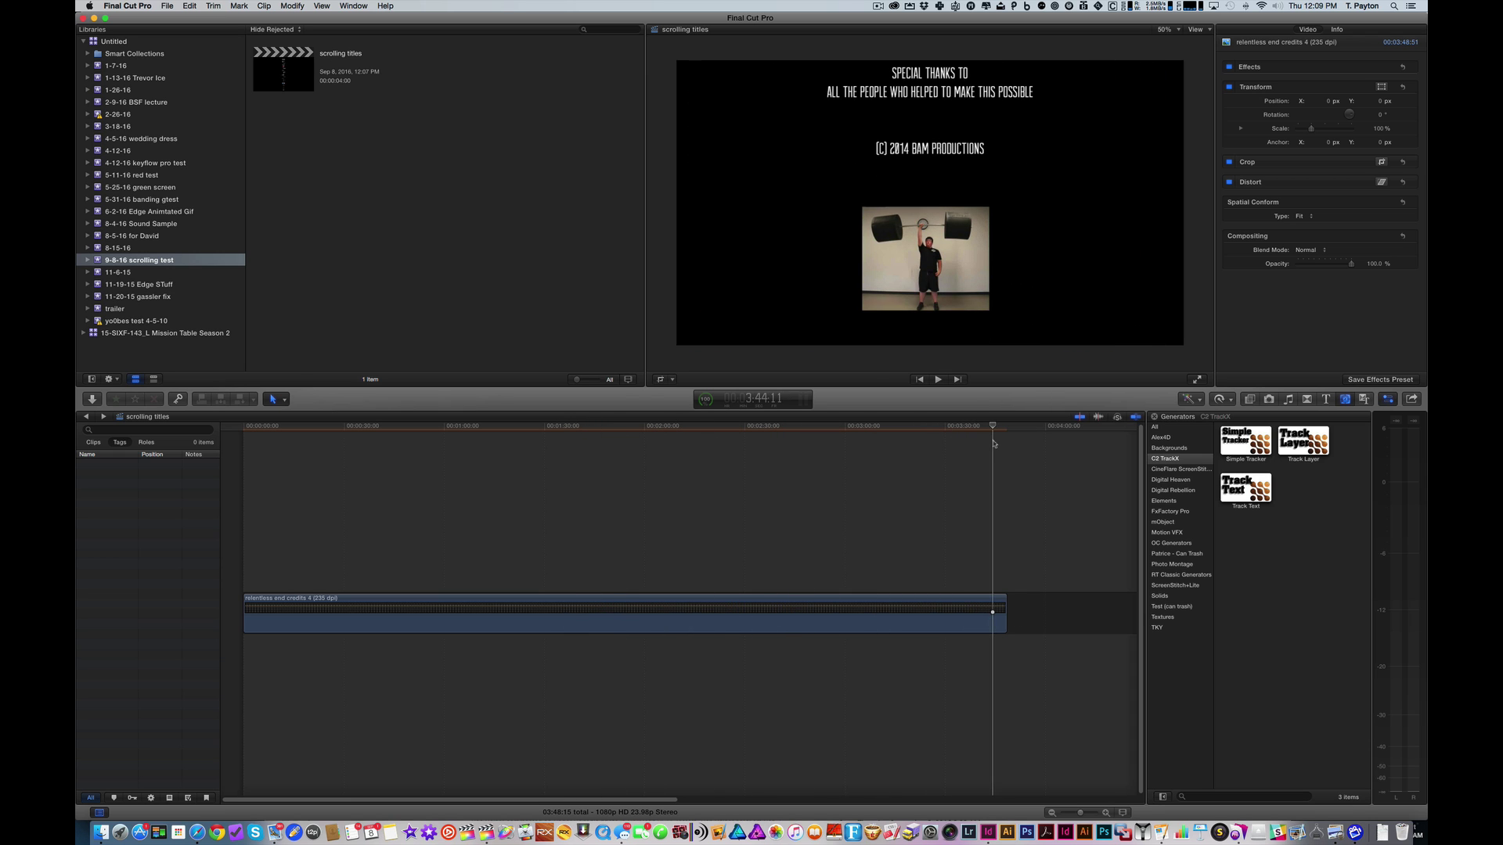
pyautogui.press('space')
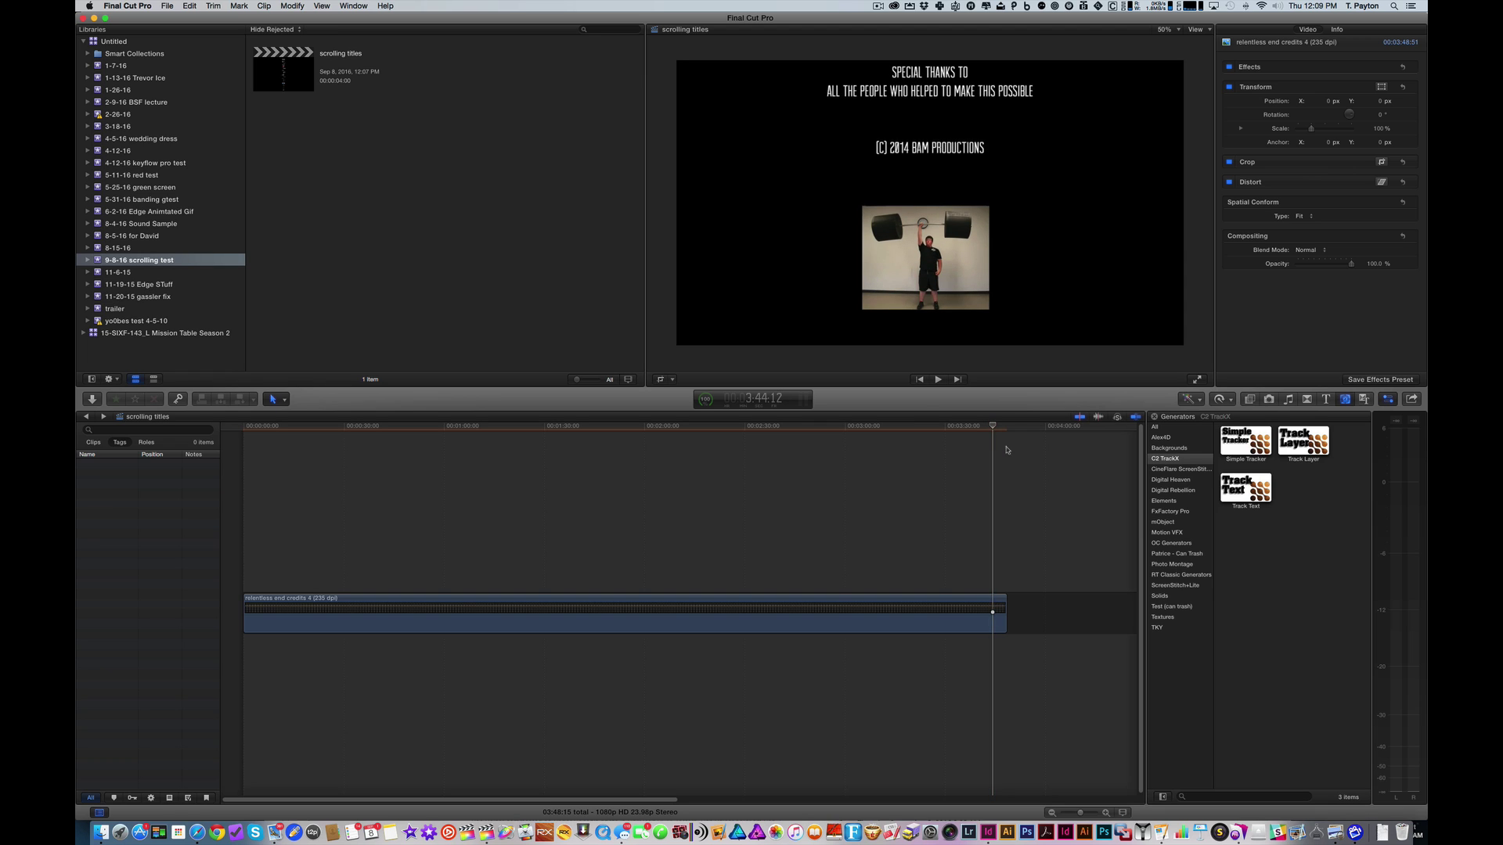
pyautogui.press('e')
# Step: Insert a three-second gap before the credits, scrub back through them and select the clip
pyautogui.press('Home')
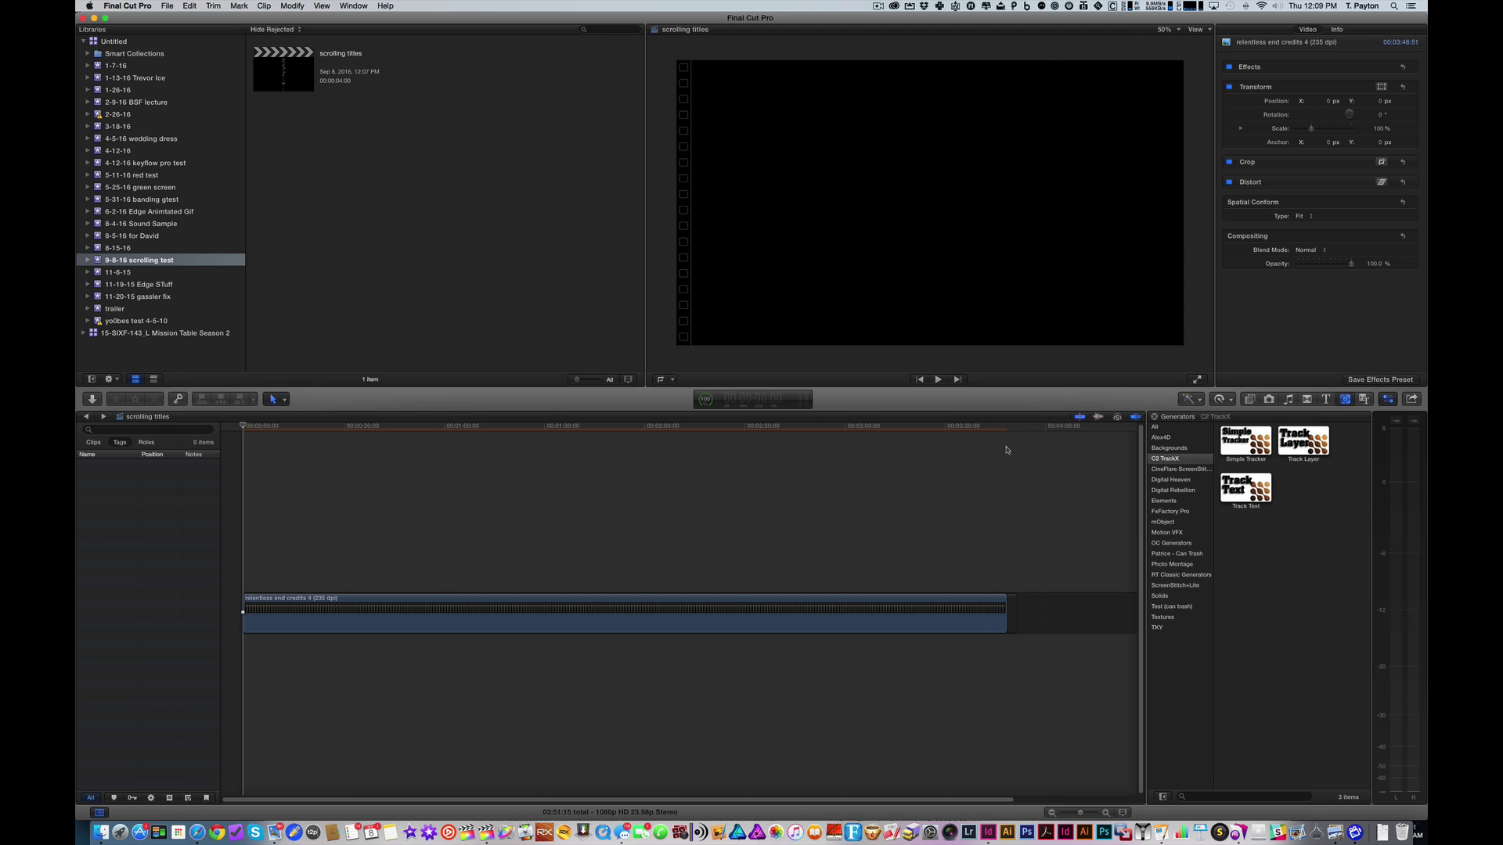
pyautogui.hotkey('alt', 'w')
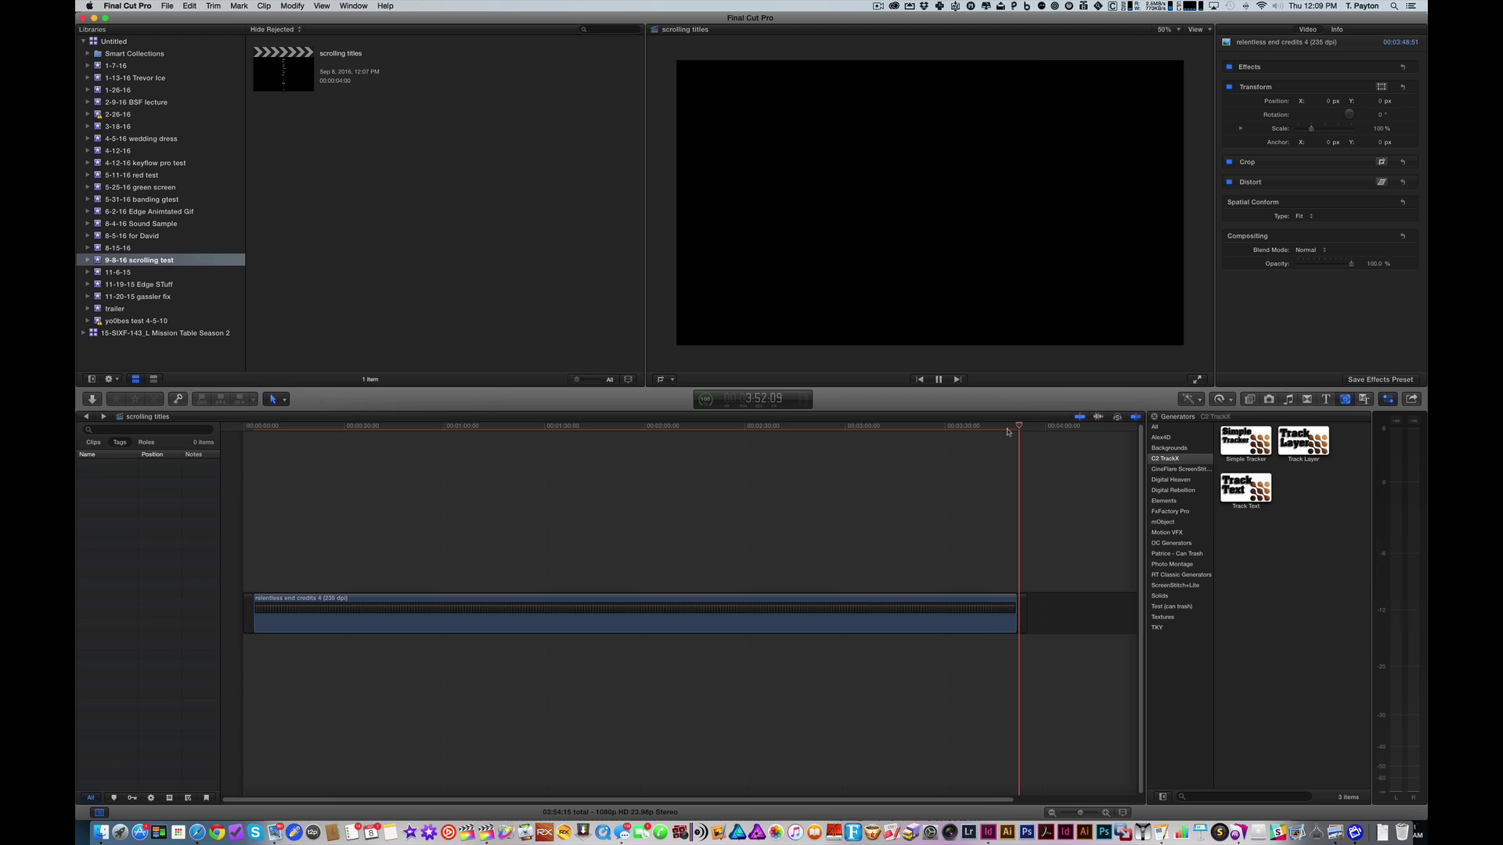
pyautogui.press('space')
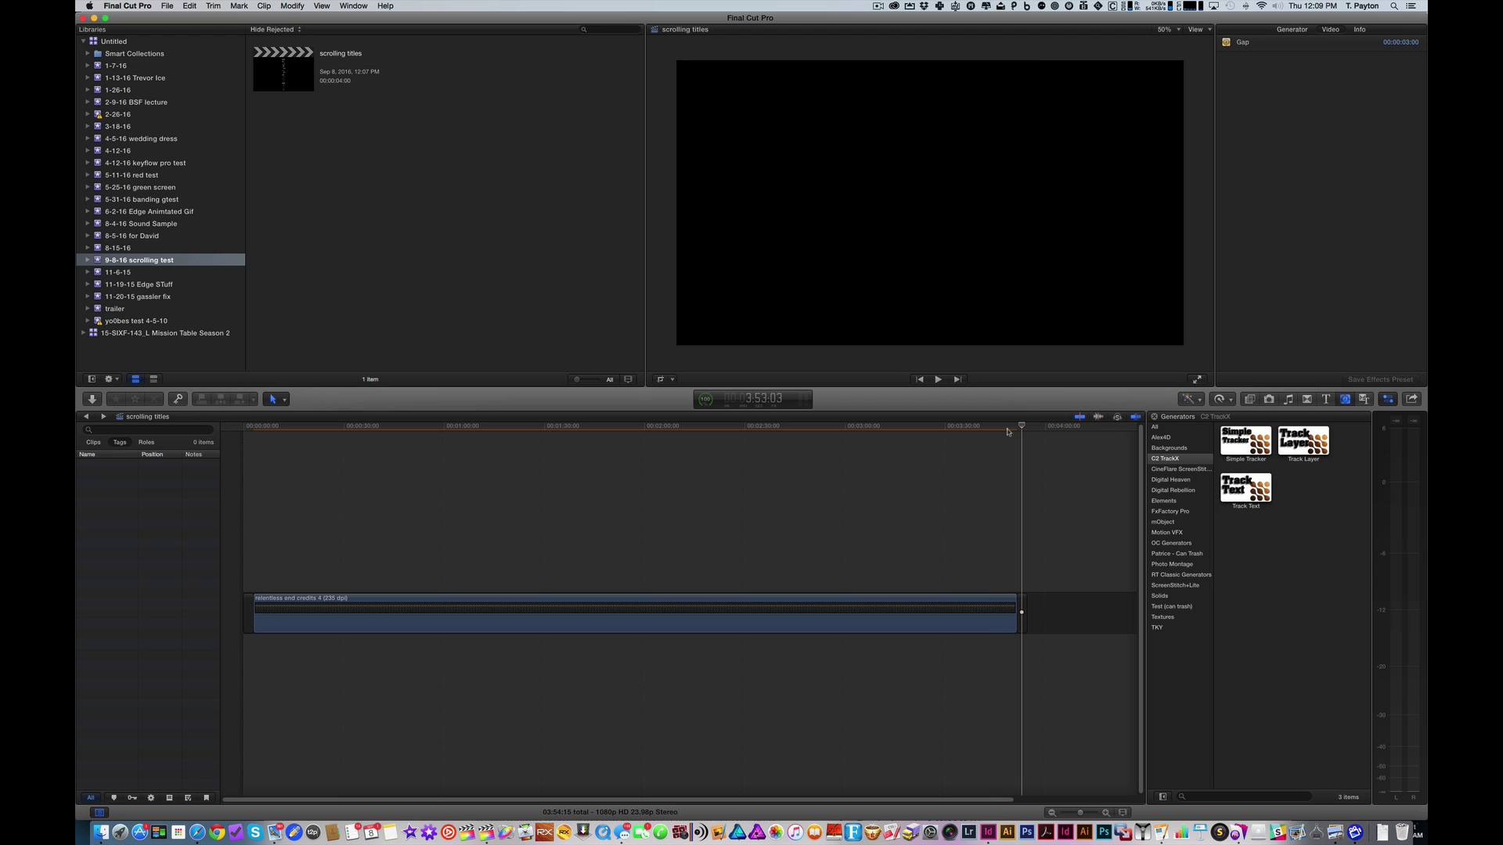
pyautogui.moveTo(1008, 432); pyautogui.dragTo(979, 430)
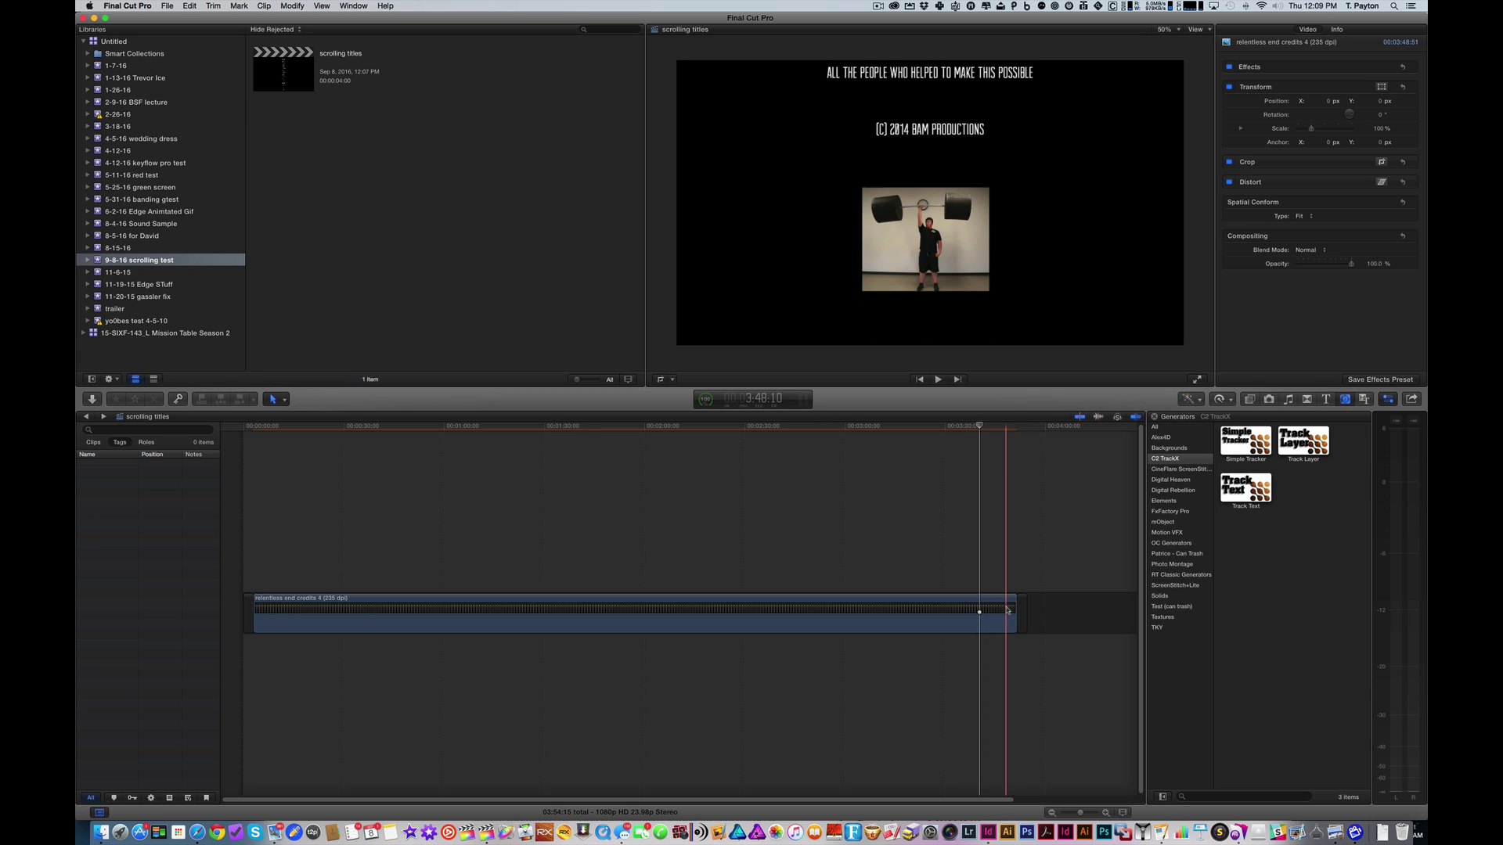
pyautogui.click(882, 610)
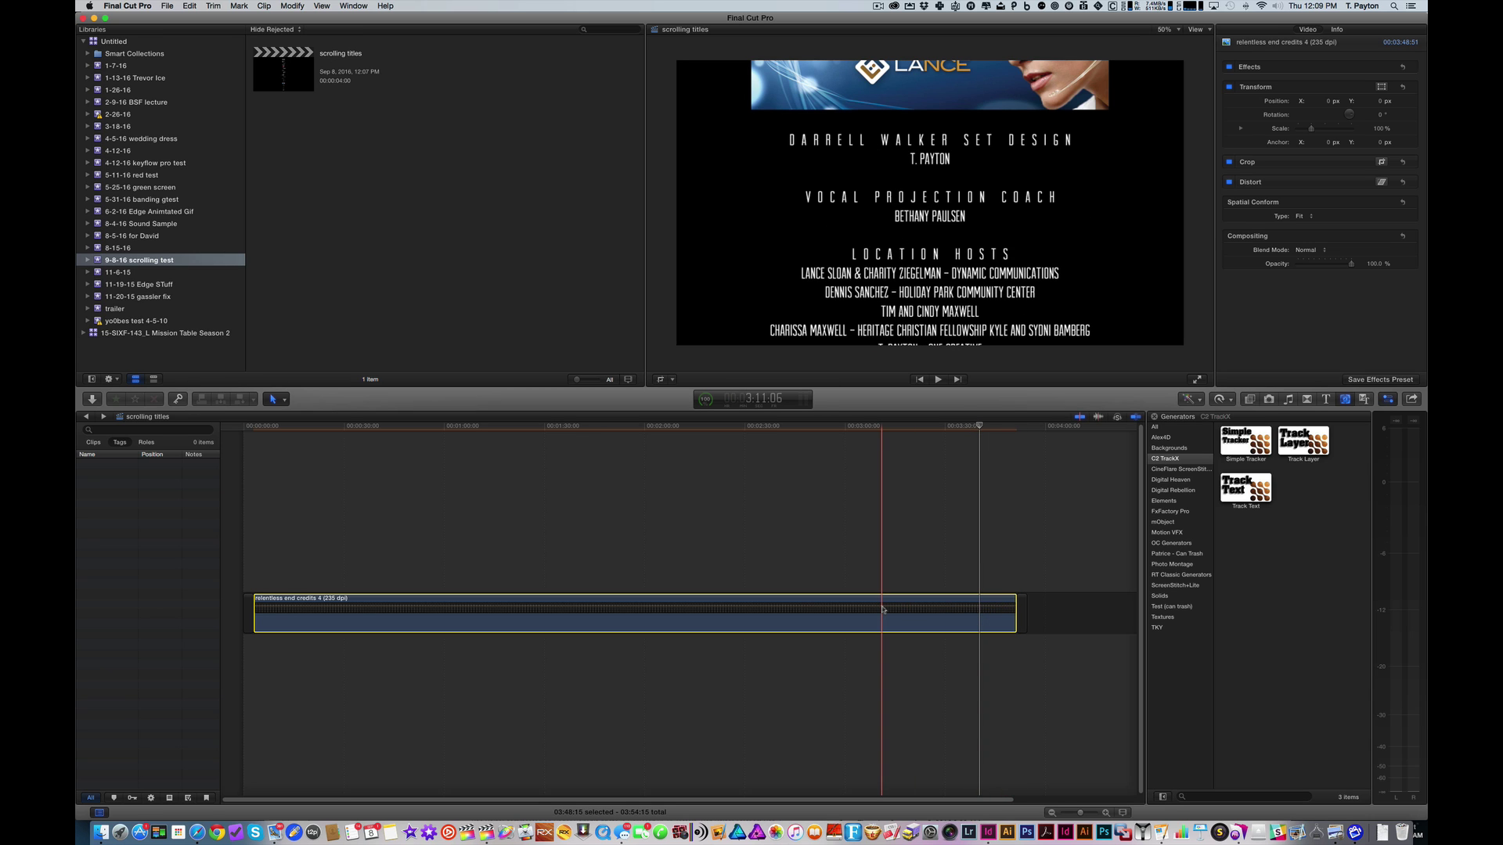
# Step: Create the compound clip 'scrolling titles Clip CC' from the credits clip using its shortcut menu
pyautogui.rightClick(882, 609)
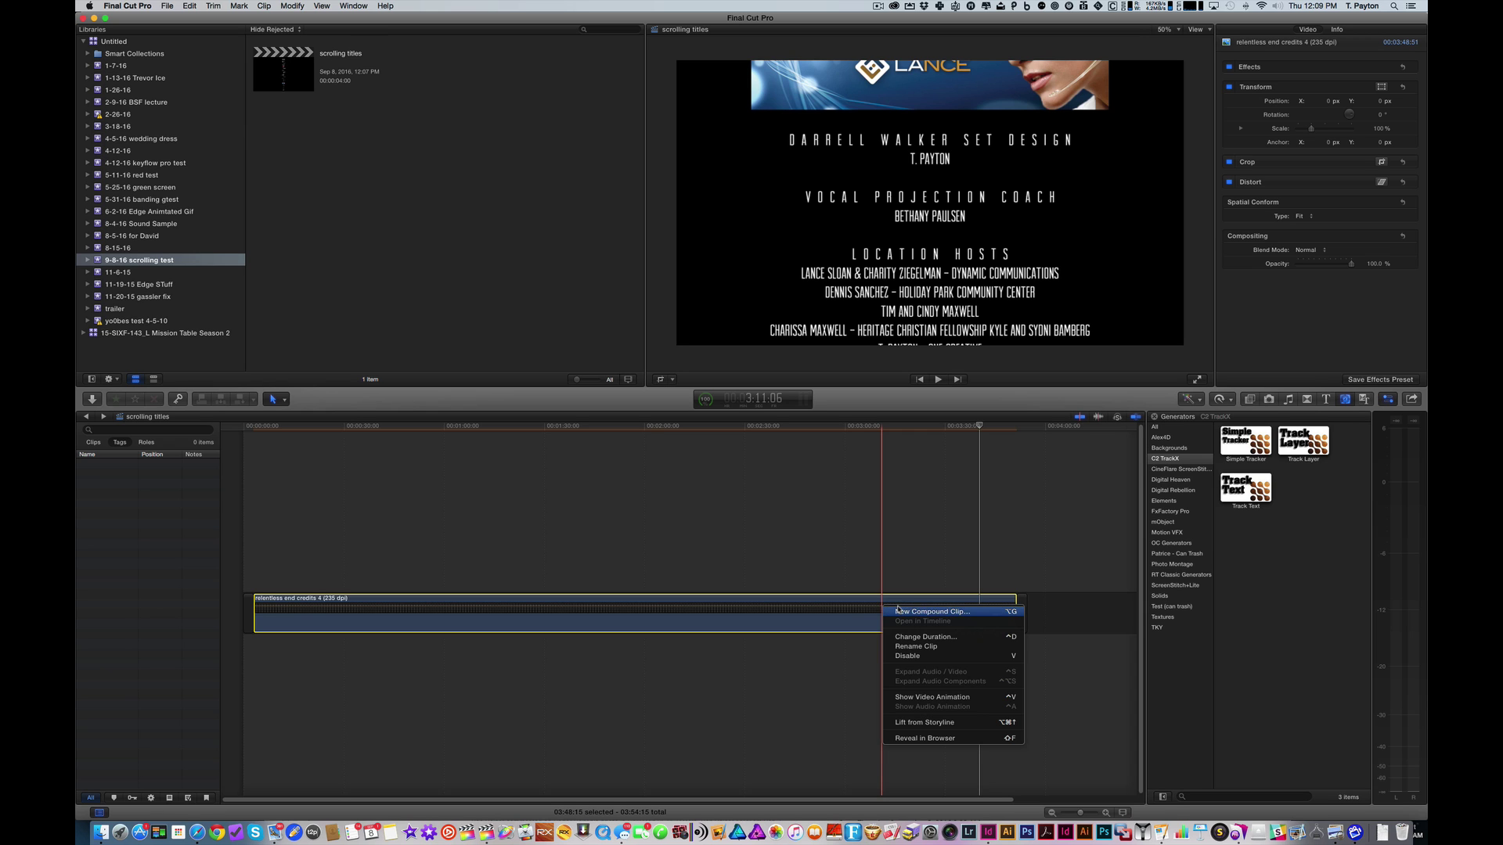
pyautogui.click(899, 612)
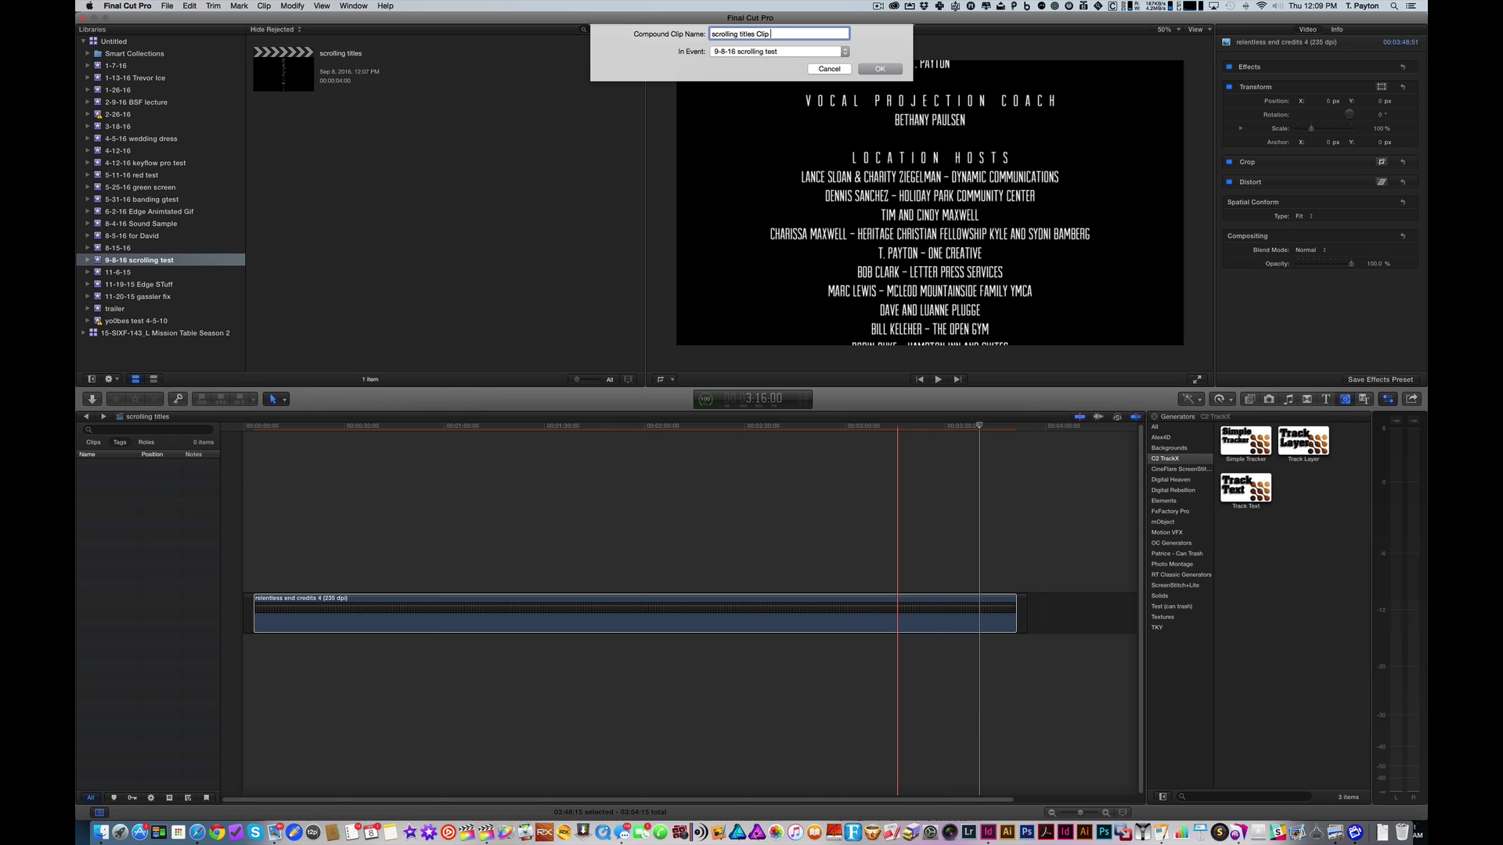
pyautogui.press('Return')
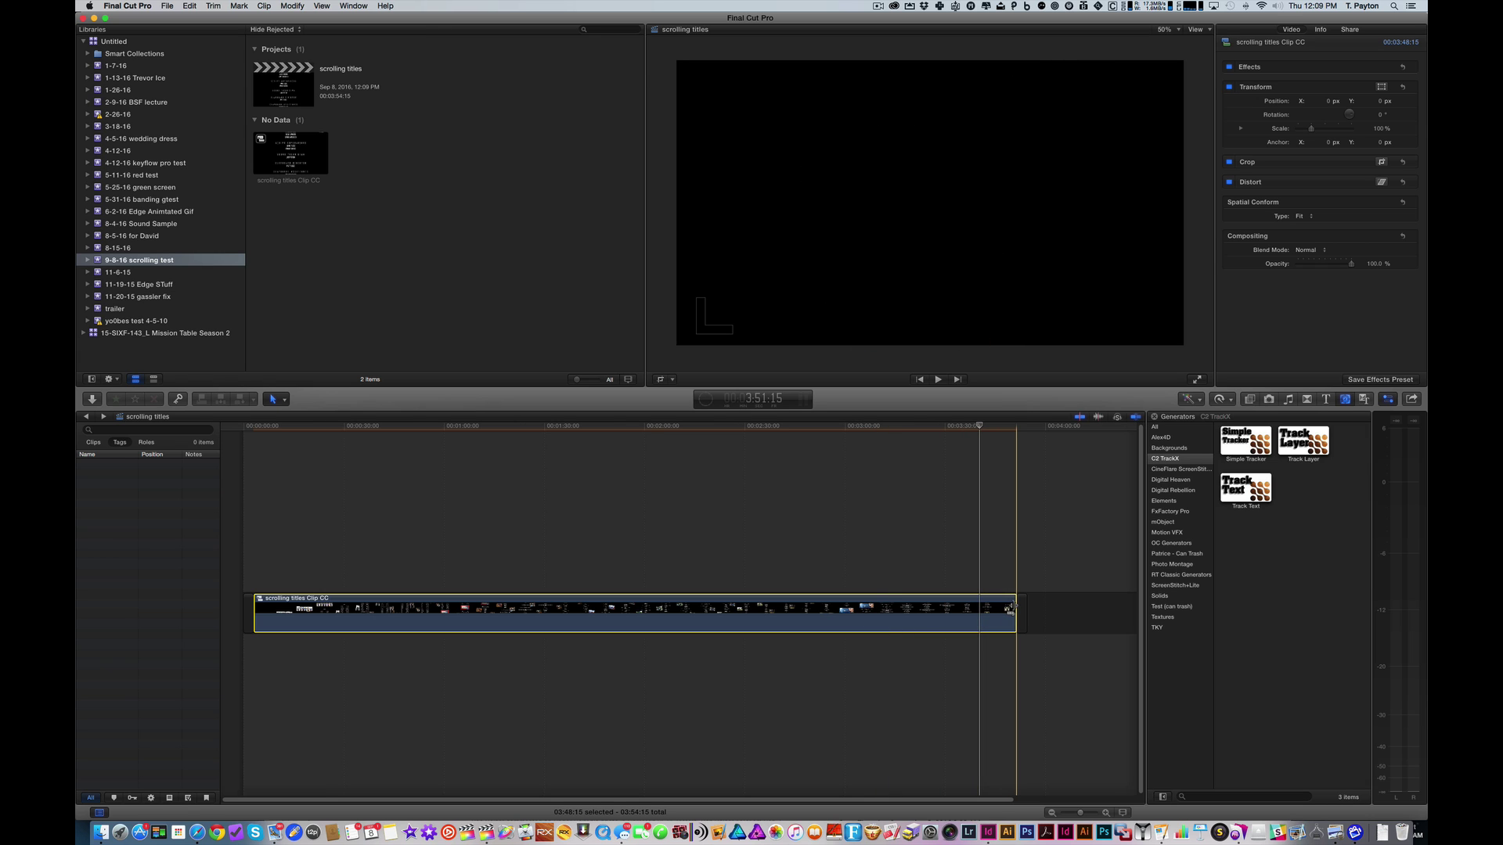
pyautogui.click(266, 427)
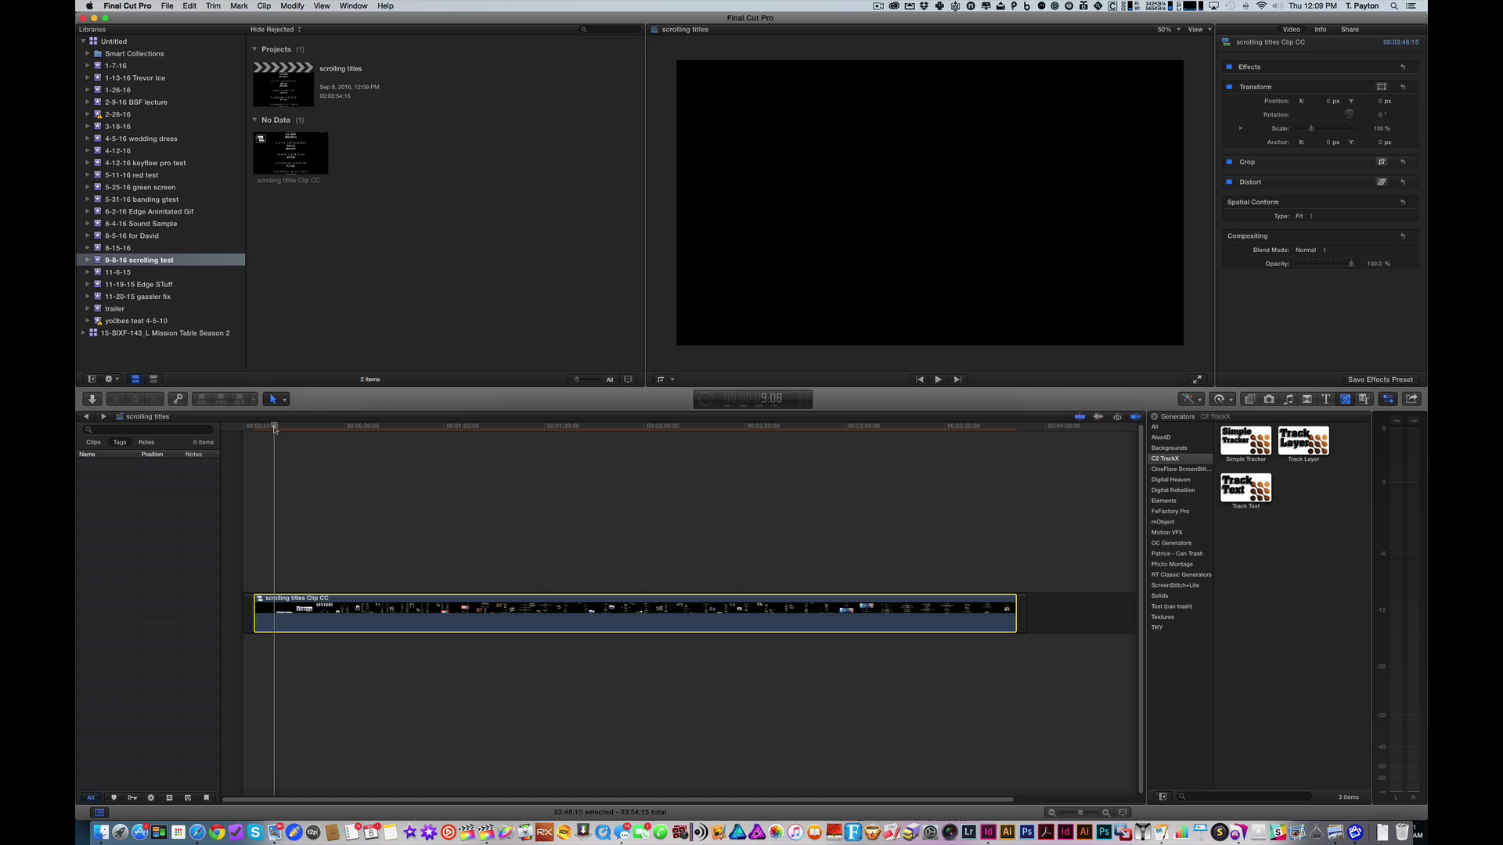
# Step: Trim the compound clip's start at the playhead, then play the final credits
pyautogui.click(268, 428)
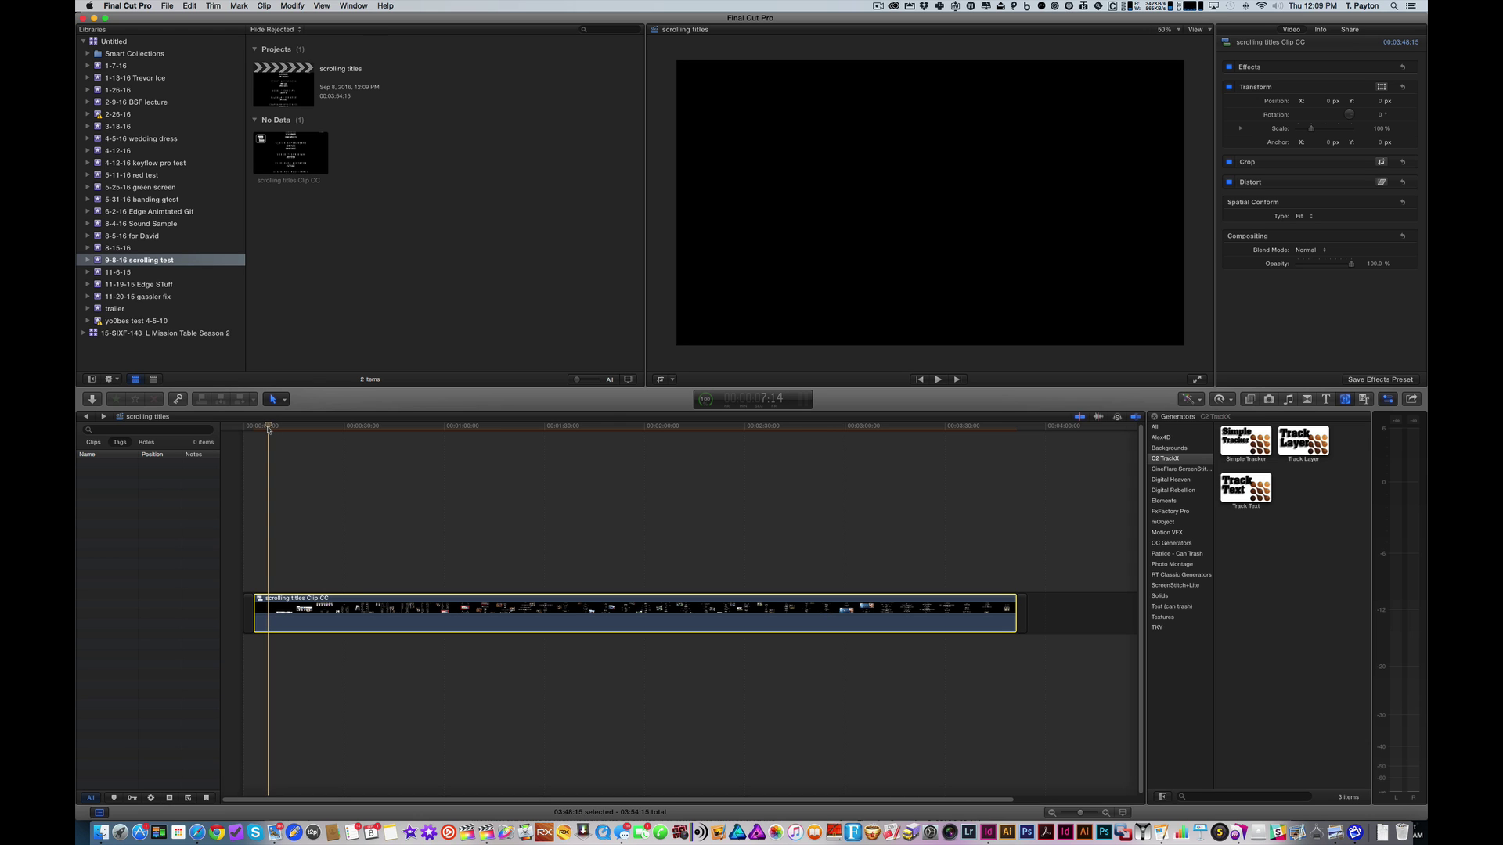
pyautogui.hotkey('alt', '[')
pyautogui.click(1008, 427)
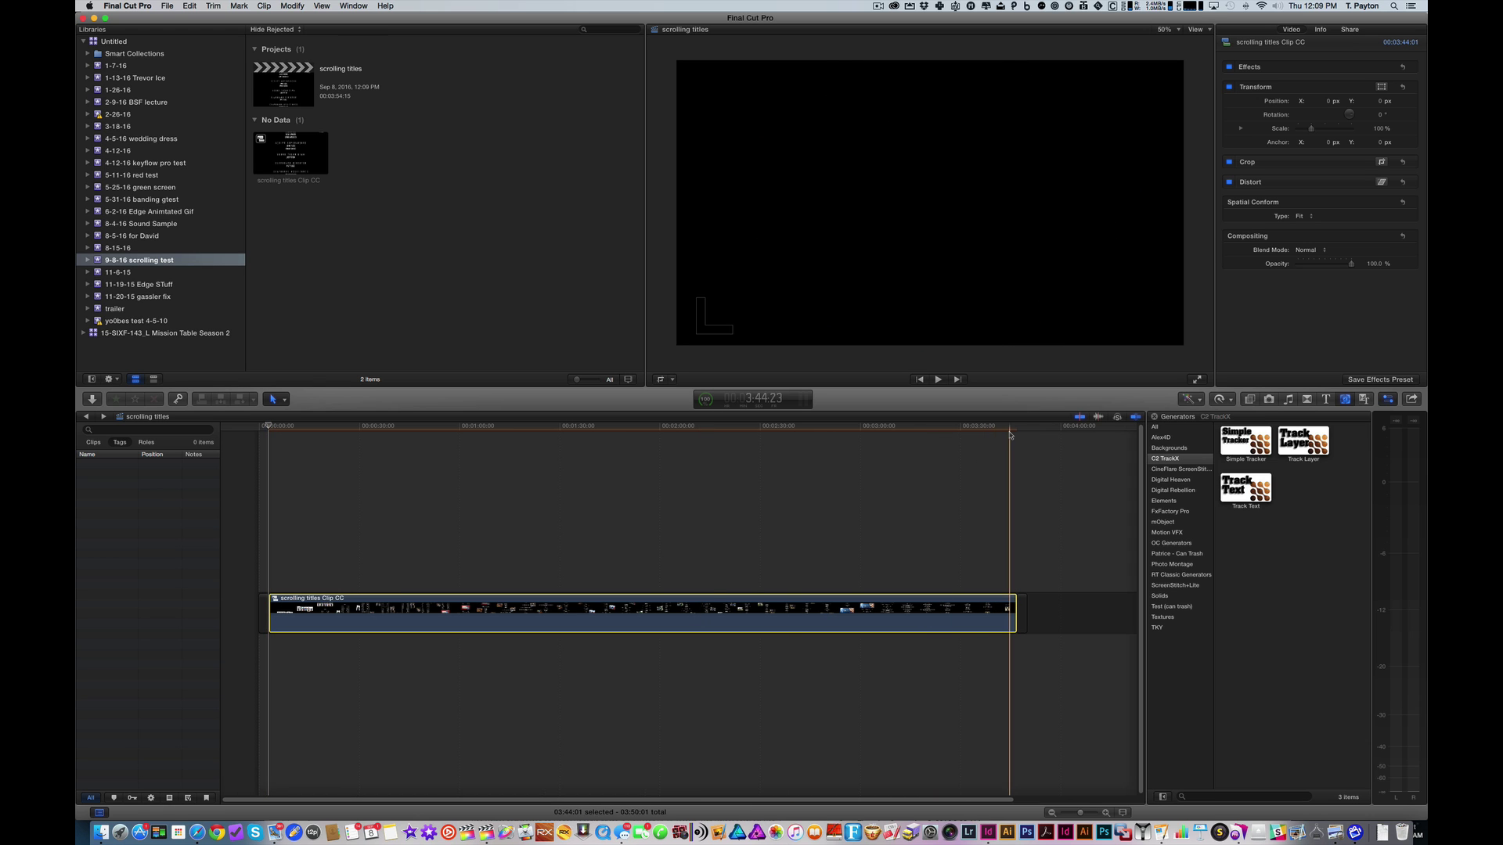
pyautogui.press('space')
pyautogui.press('space')
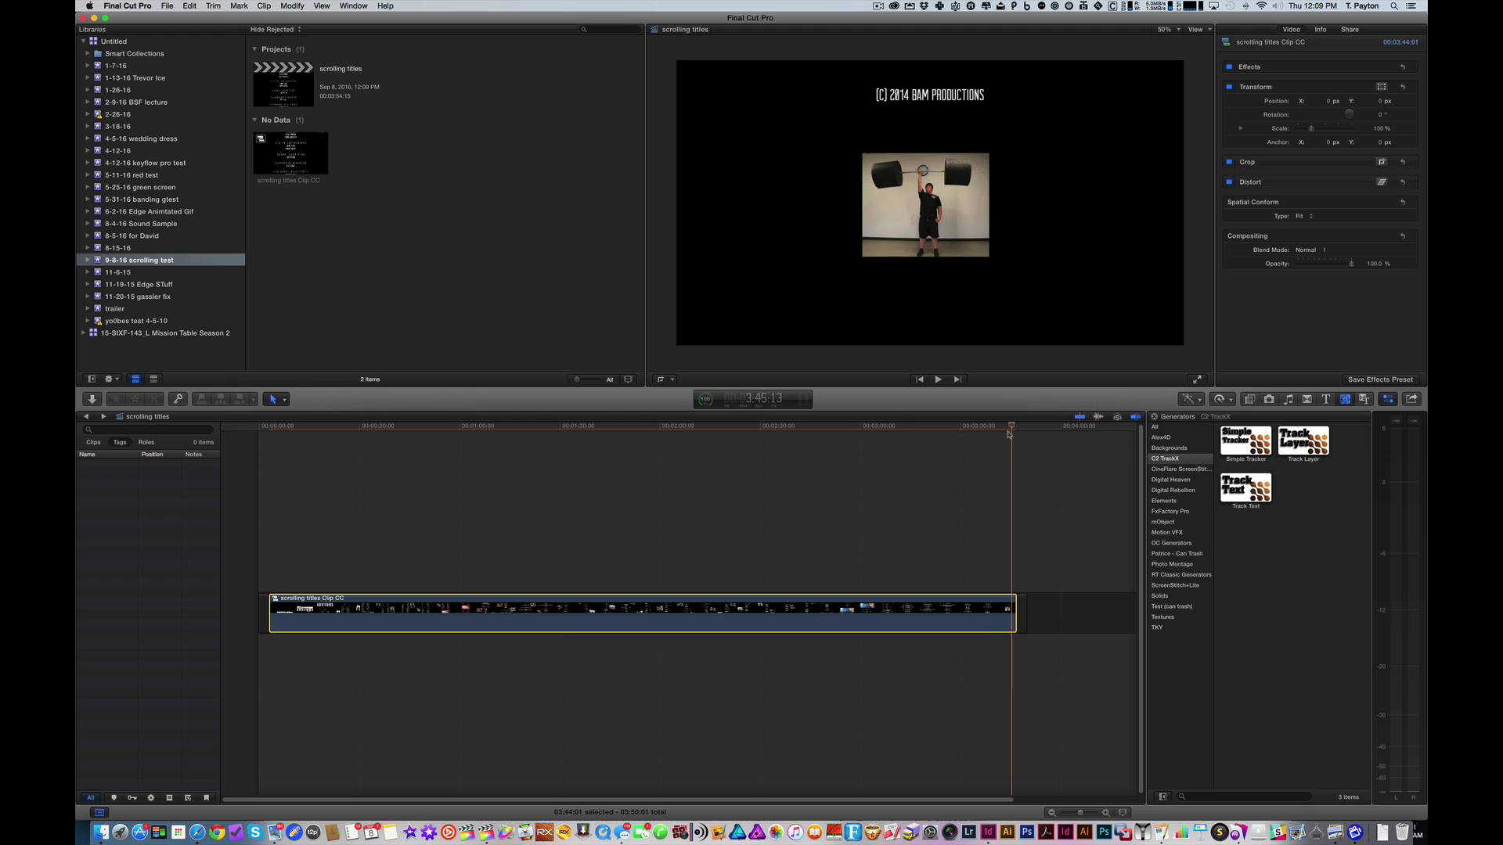
# Step: Zoom in near the credits' end, show the retiming bar and open the Retime speed options
pyautogui.press('super+equal')
pyautogui.press('super+equal')
pyautogui.press('super+equal')
pyautogui.press('super+equal')
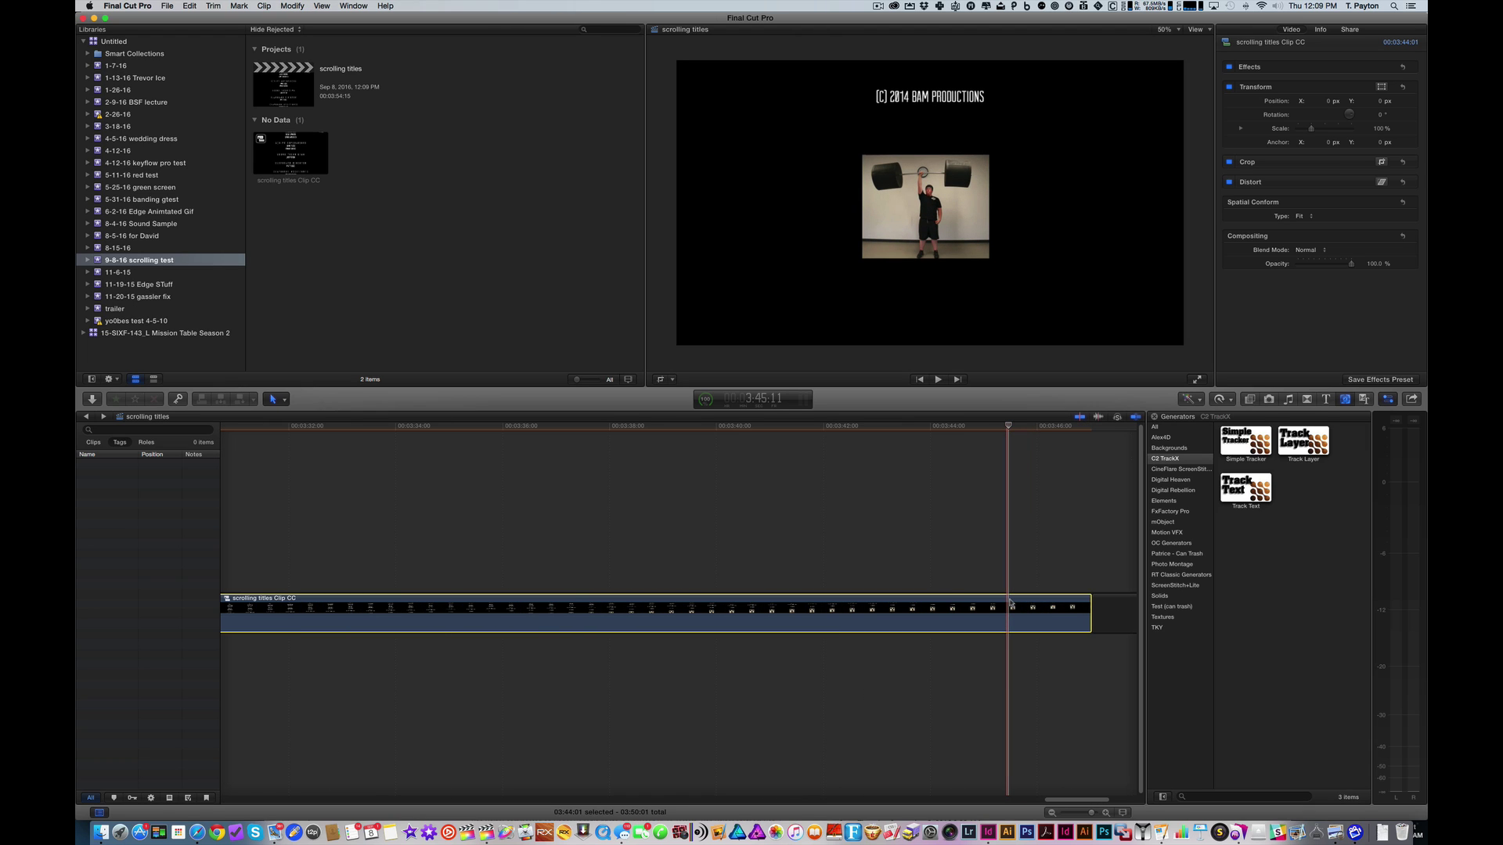
pyautogui.hotkey('ctrl', 'v')
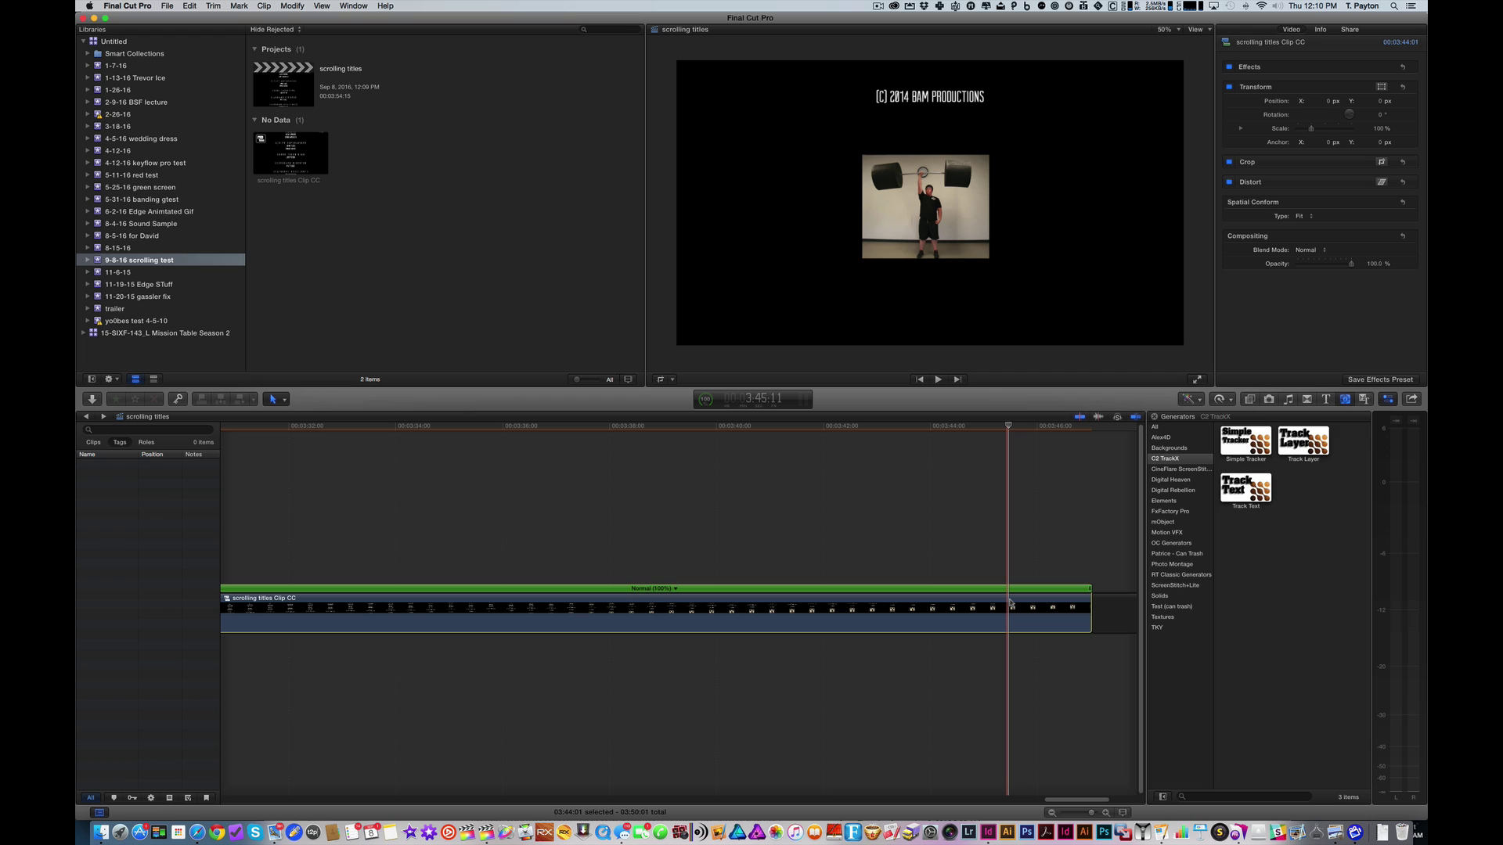
pyautogui.press('Right')
pyautogui.press('Right')
pyautogui.press('Right')
pyautogui.press('Right')
pyautogui.press('Right')
pyautogui.press('Right')
pyautogui.press('Right')
pyautogui.press('Right')
pyautogui.press('Right')
pyautogui.press('Right')
pyautogui.press('Right')
pyautogui.press('Right')
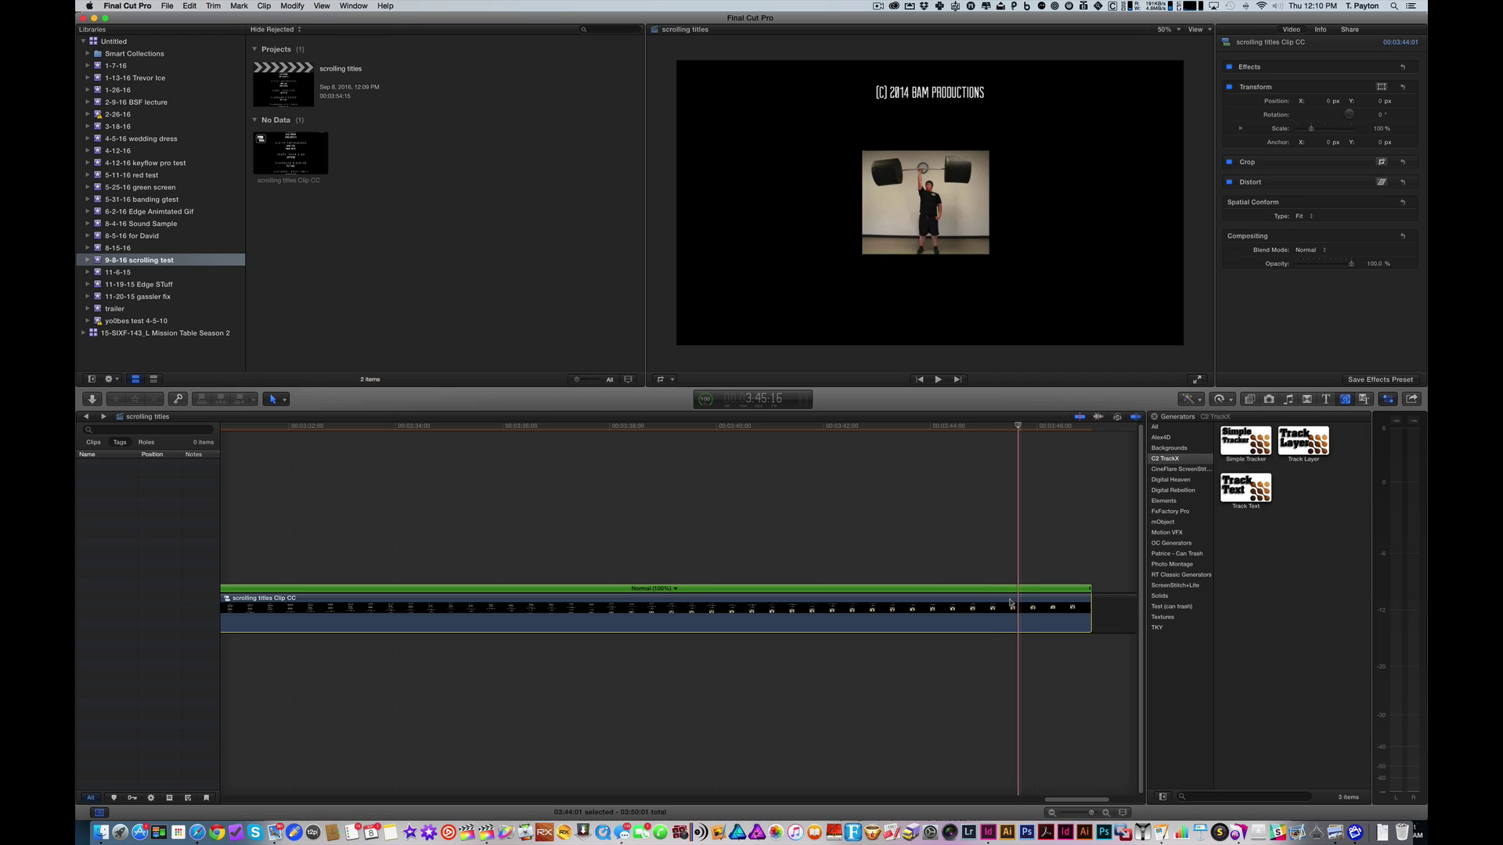
pyautogui.press('Left')
pyautogui.press('Left')
pyautogui.press('Left')
pyautogui.press('Left')
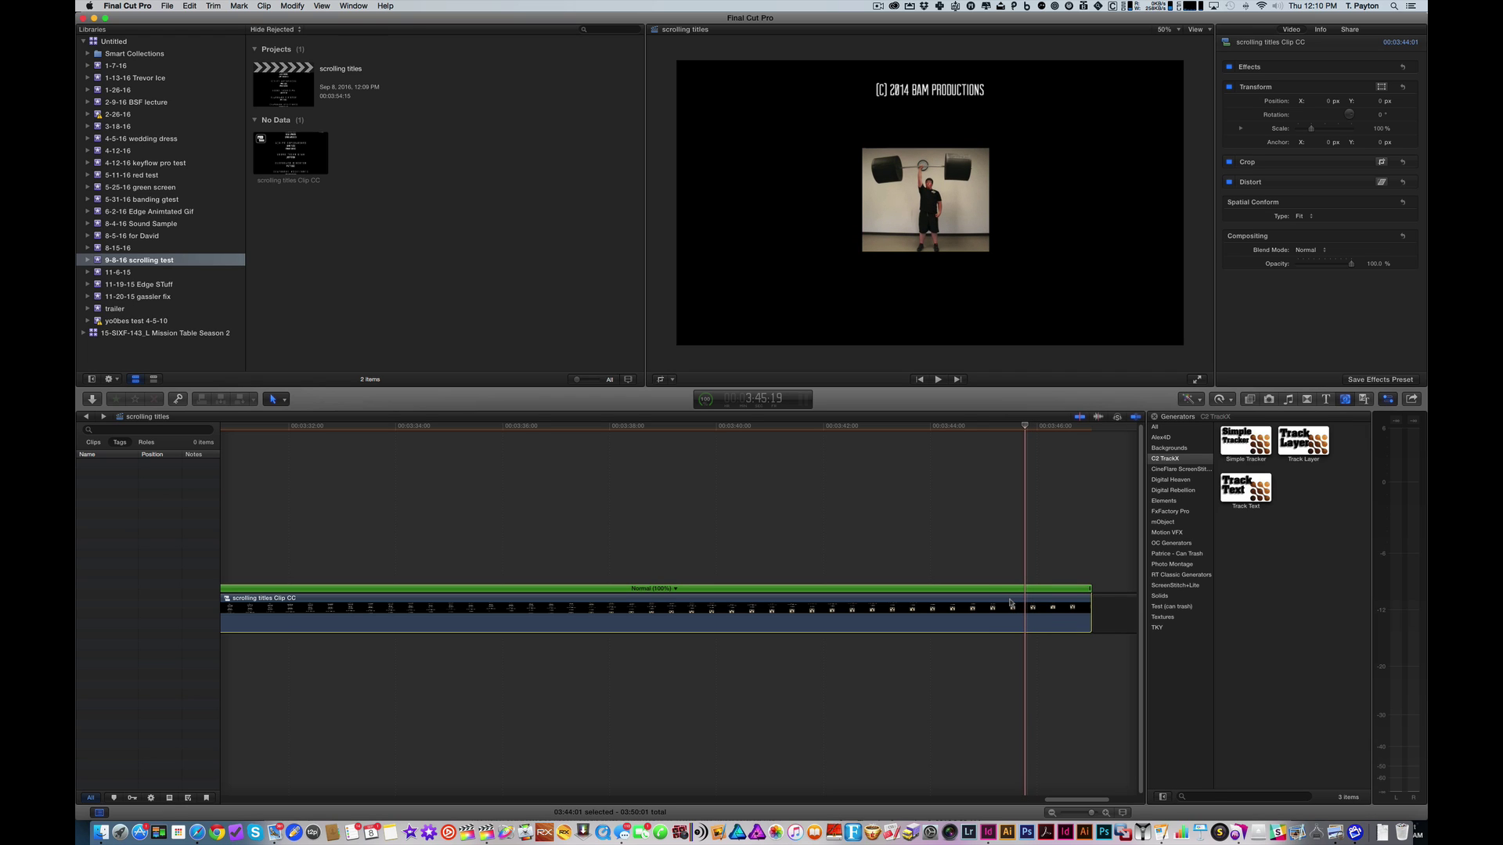
pyautogui.click(1231, 403)
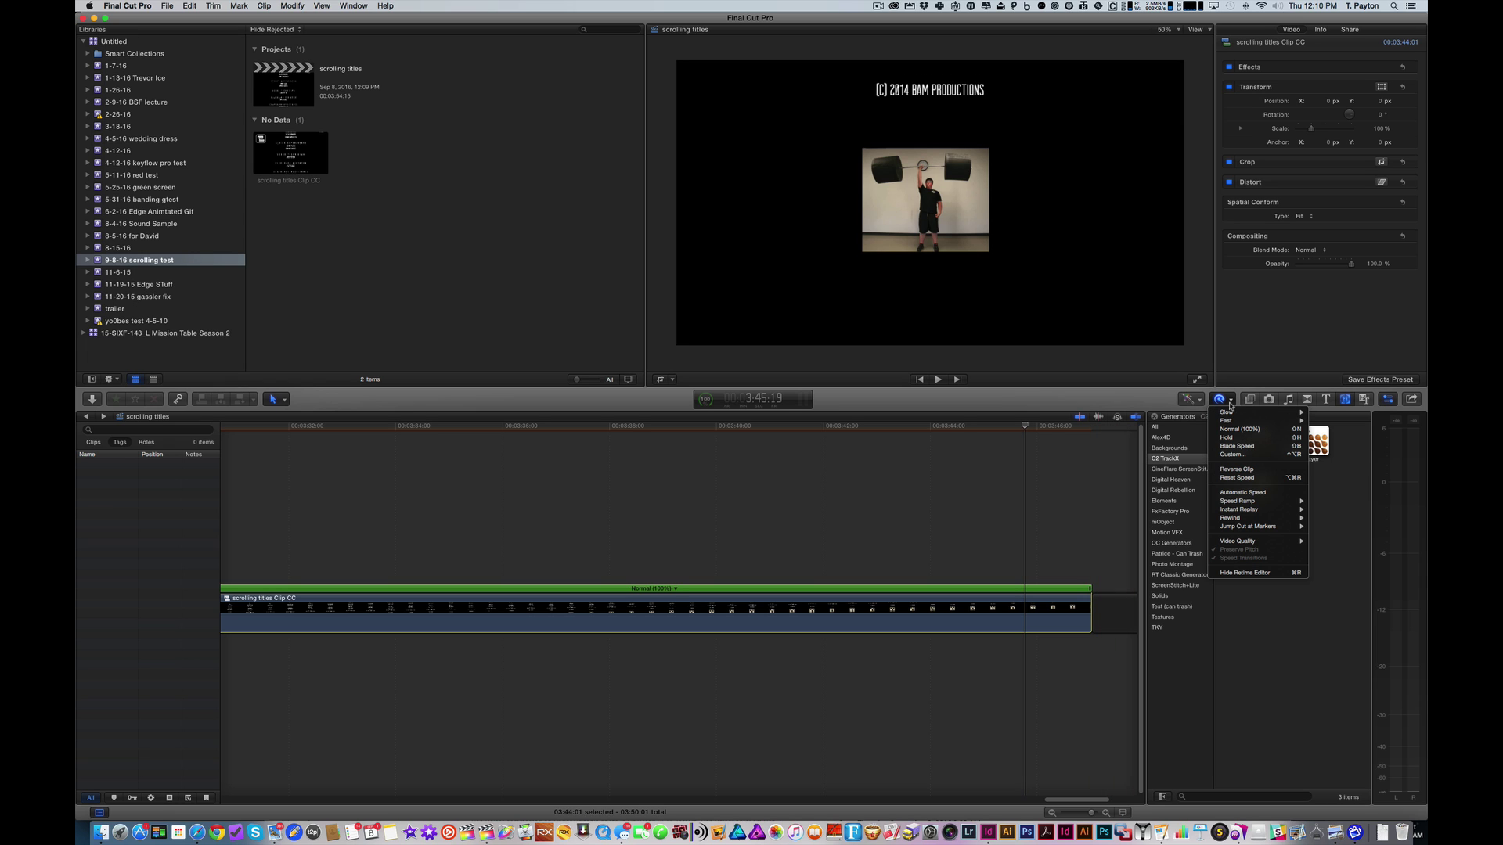
# Step: Add a Hold near the end of the credits, drag its edge to shorten it, and preview
pyautogui.click(1250, 437)
pyautogui.hscroll(5, 1107, 531)
pyautogui.moveTo(997, 610); pyautogui.dragTo(1029, 591)
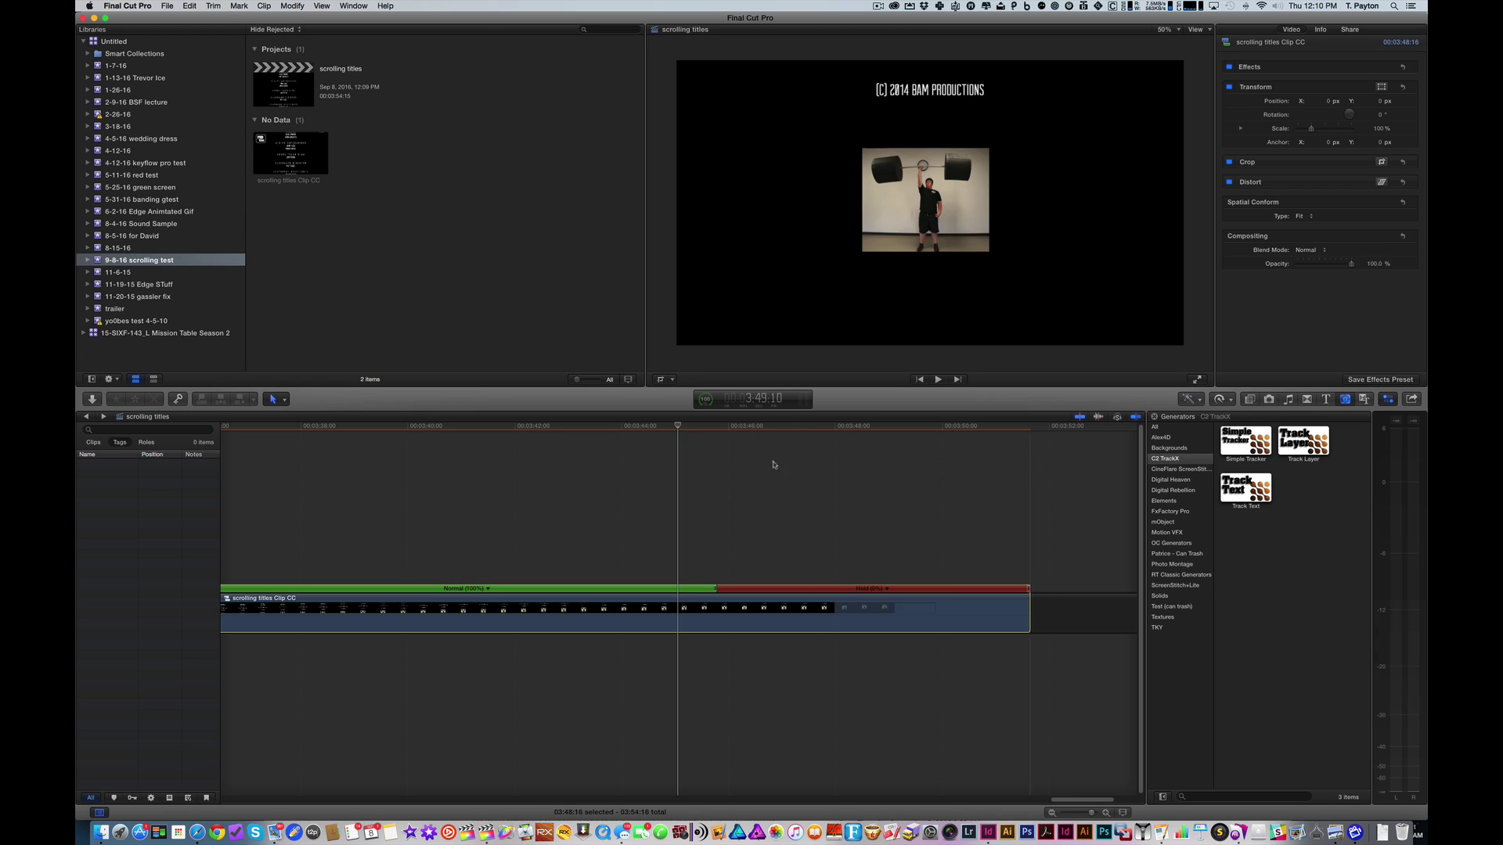
pyautogui.click(654, 428)
pyautogui.press('space')
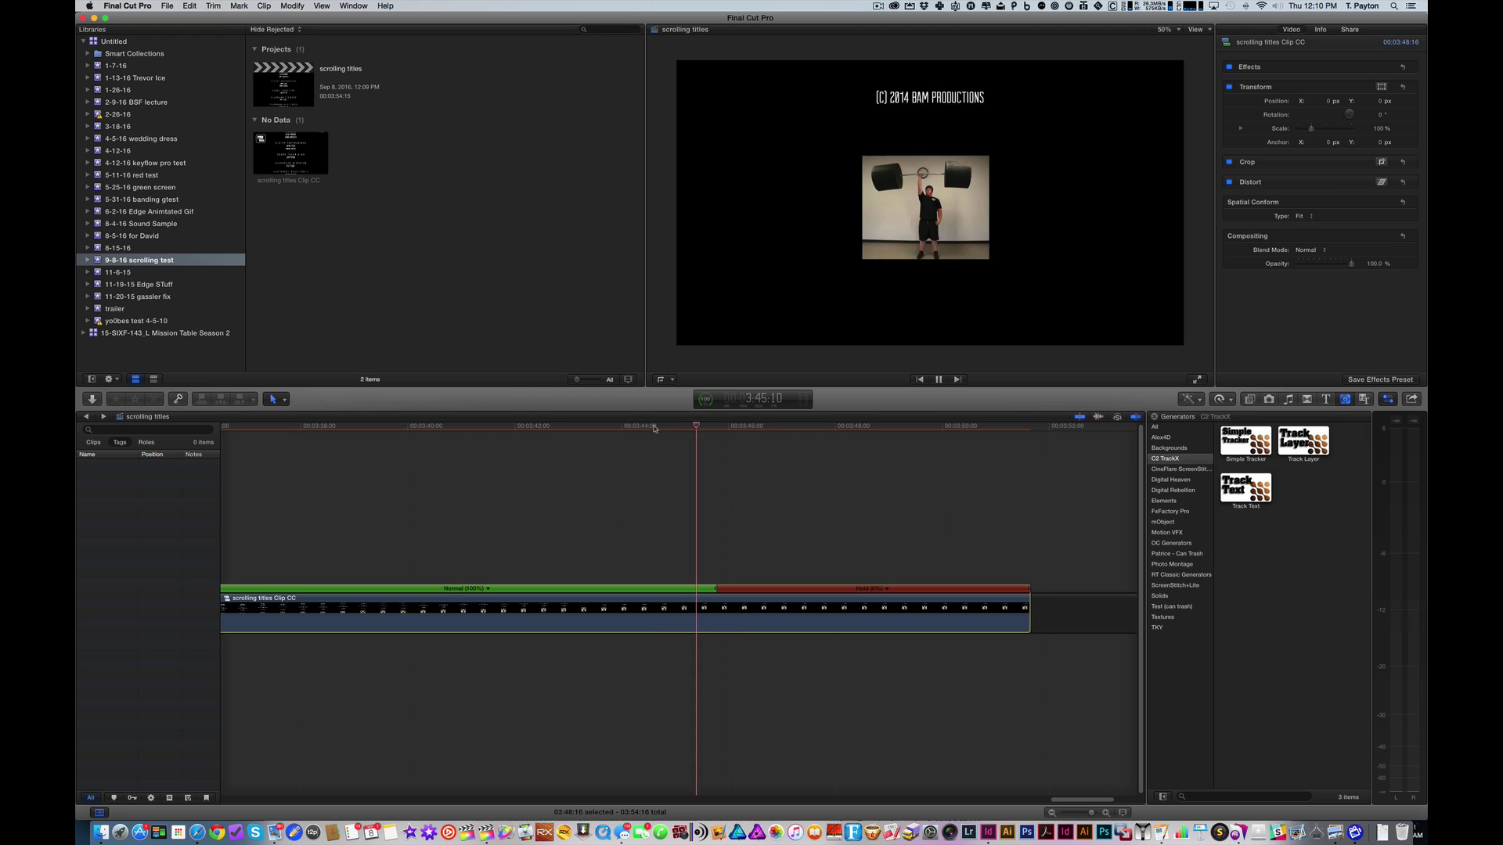
pyautogui.press('space')
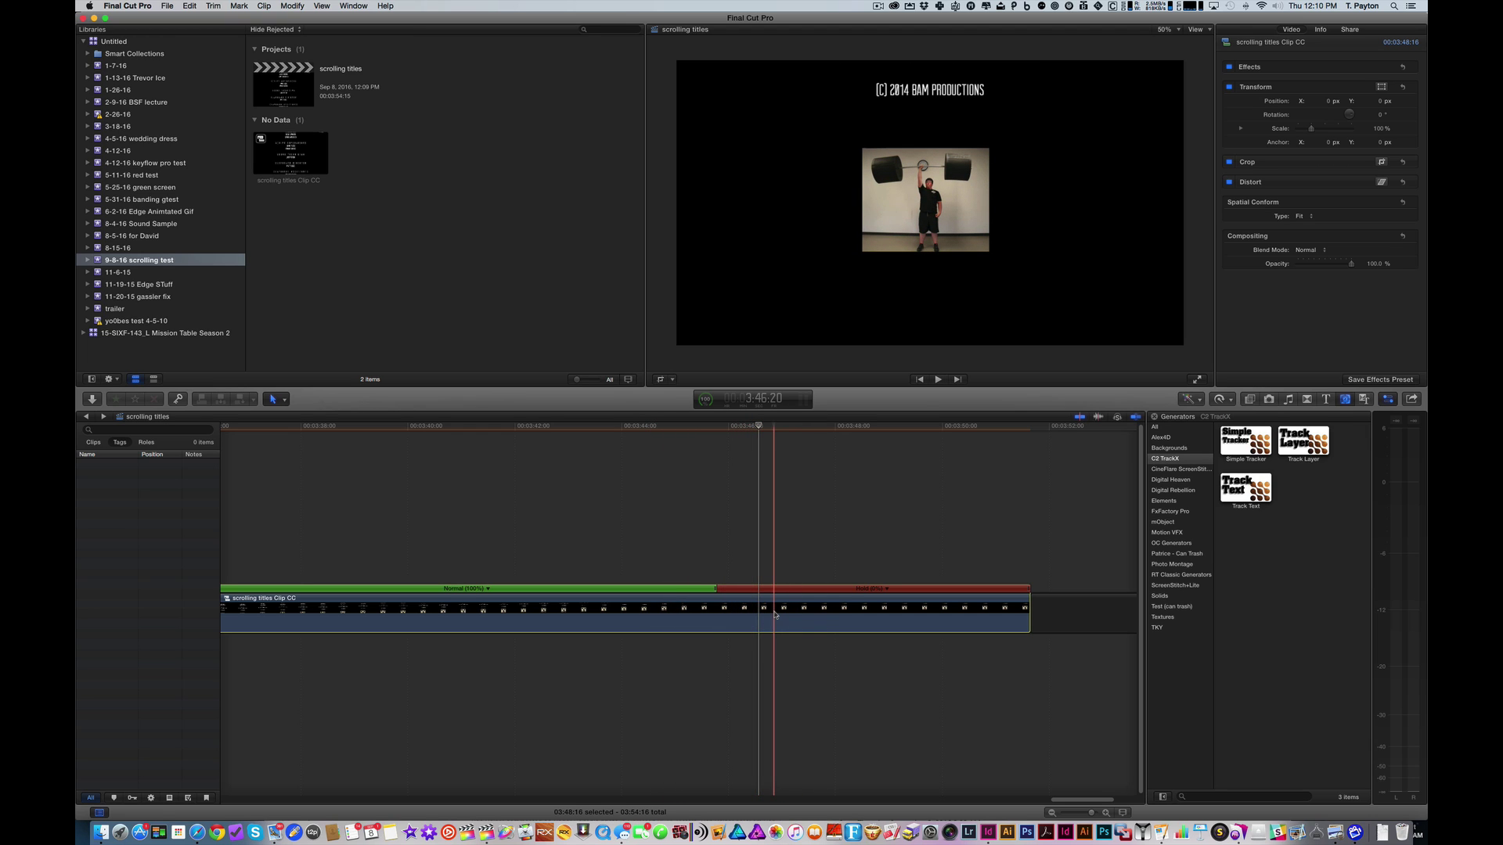
pyautogui.click(1228, 402)
# Step: Toggle Speed Transitions off and back on, then preview the speed change into the hold
pyautogui.click(1256, 559)
pyautogui.click(1219, 399)
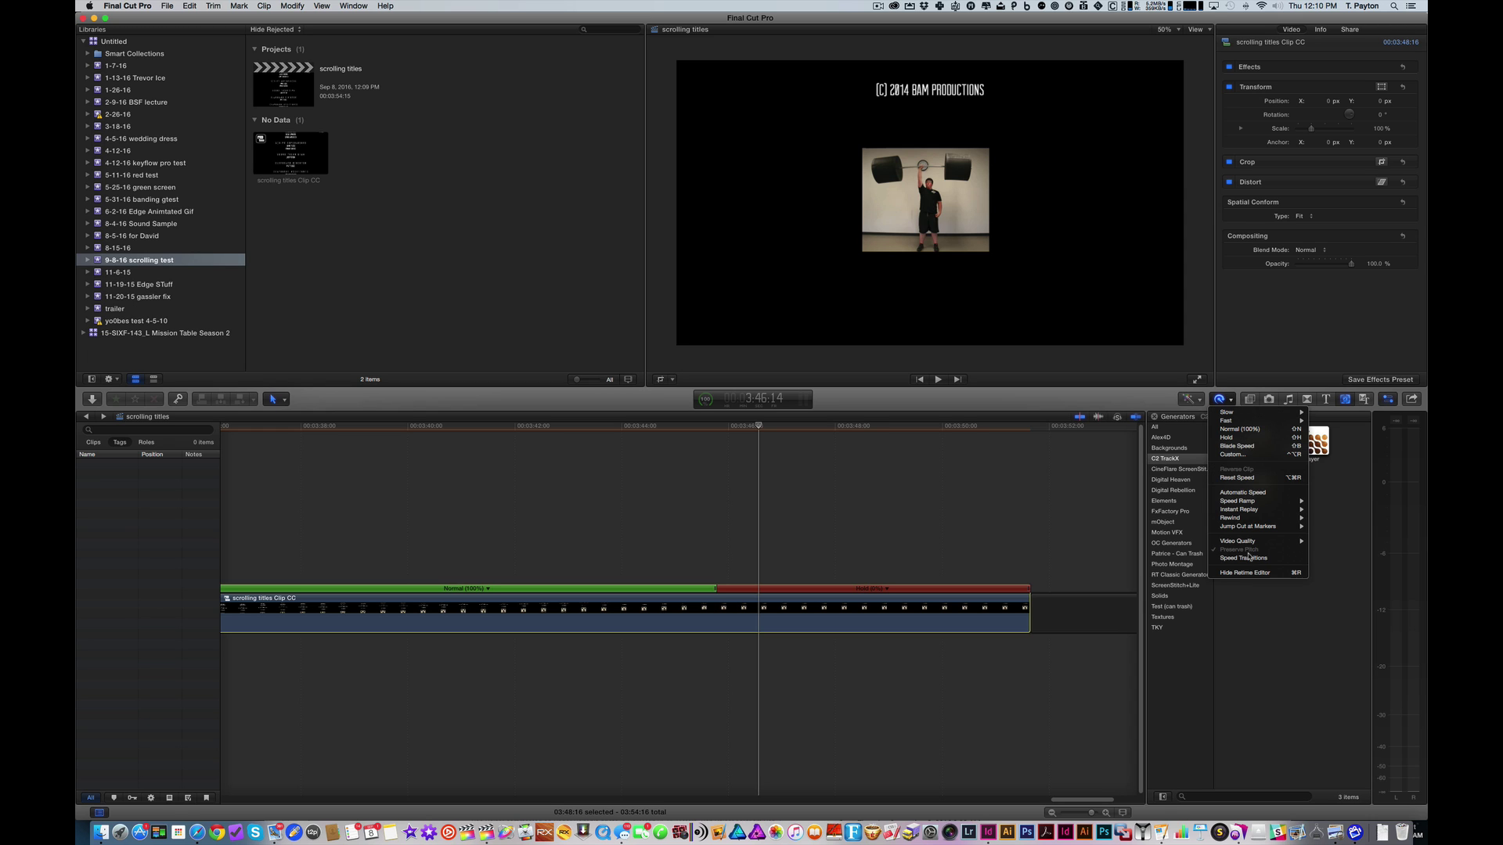
pyautogui.click(1248, 559)
pyautogui.click(624, 428)
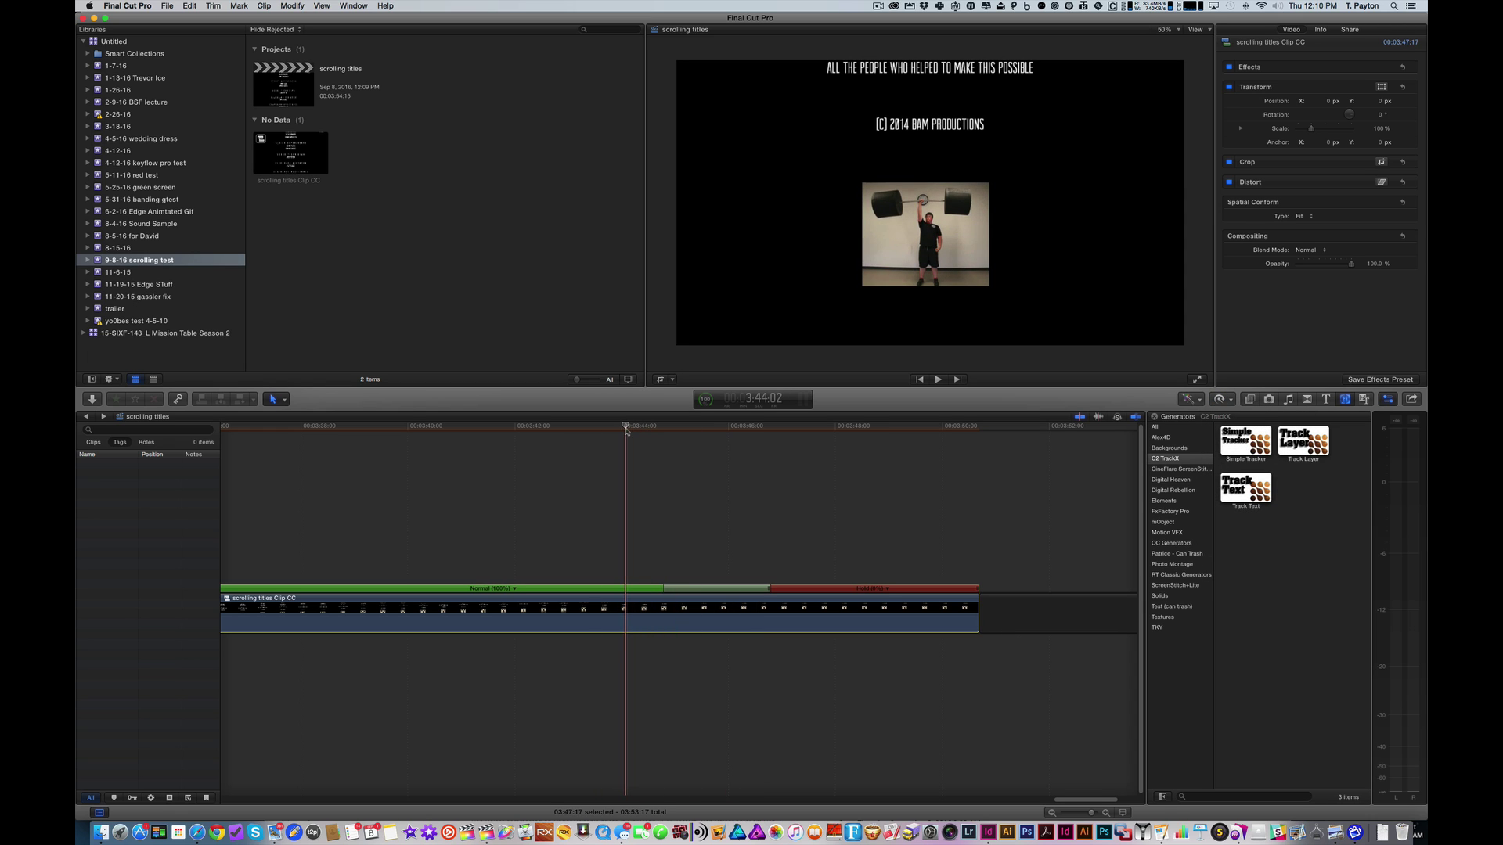
pyautogui.press('space')
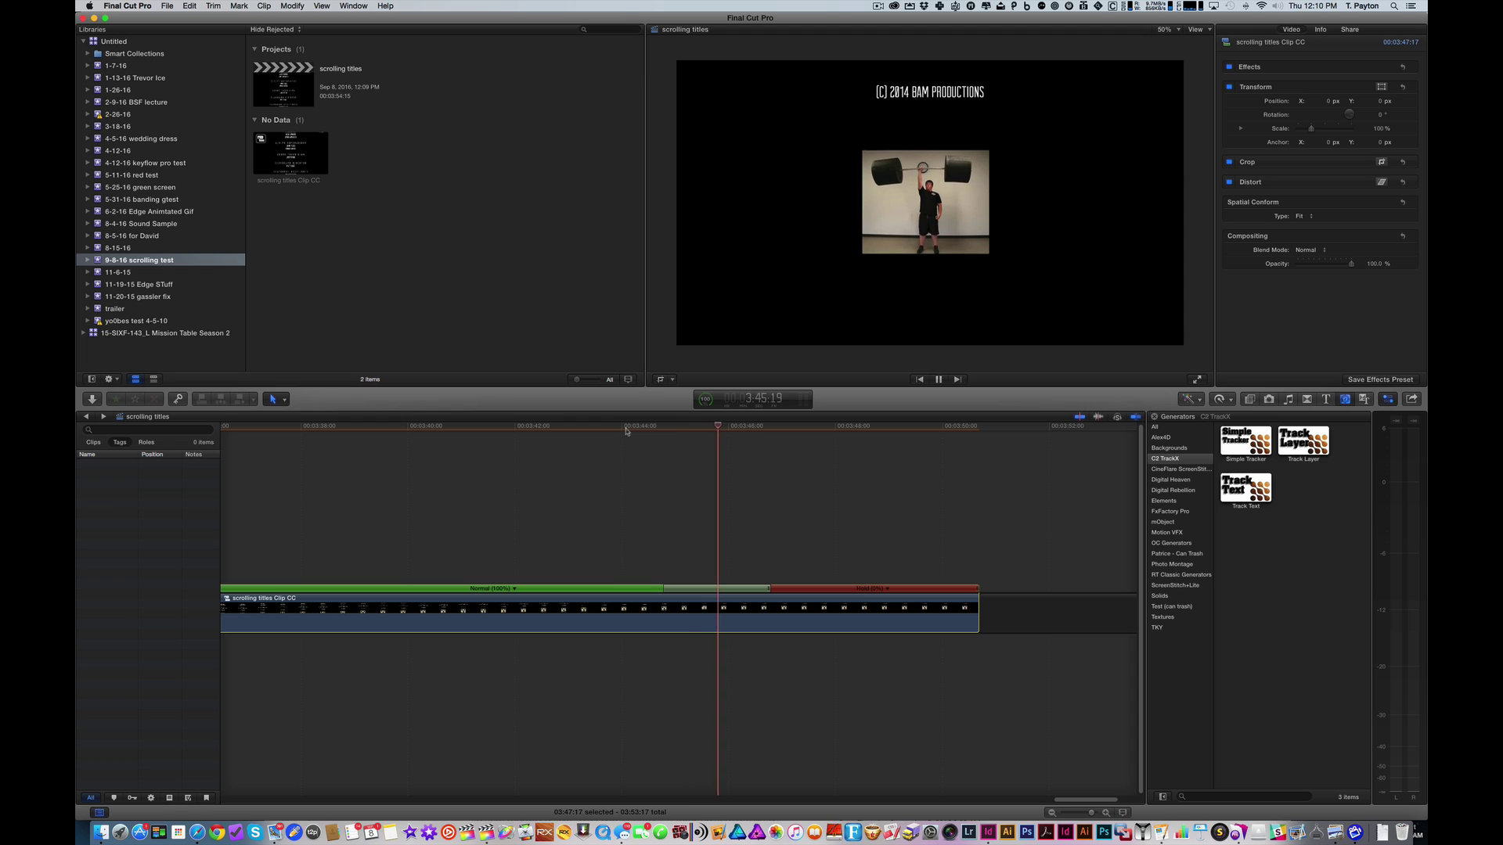
# Step: Drag the speed transition's start edge left to lengthen it and play it back
pyautogui.moveTo(665, 588); pyautogui.dragTo(697, 589)
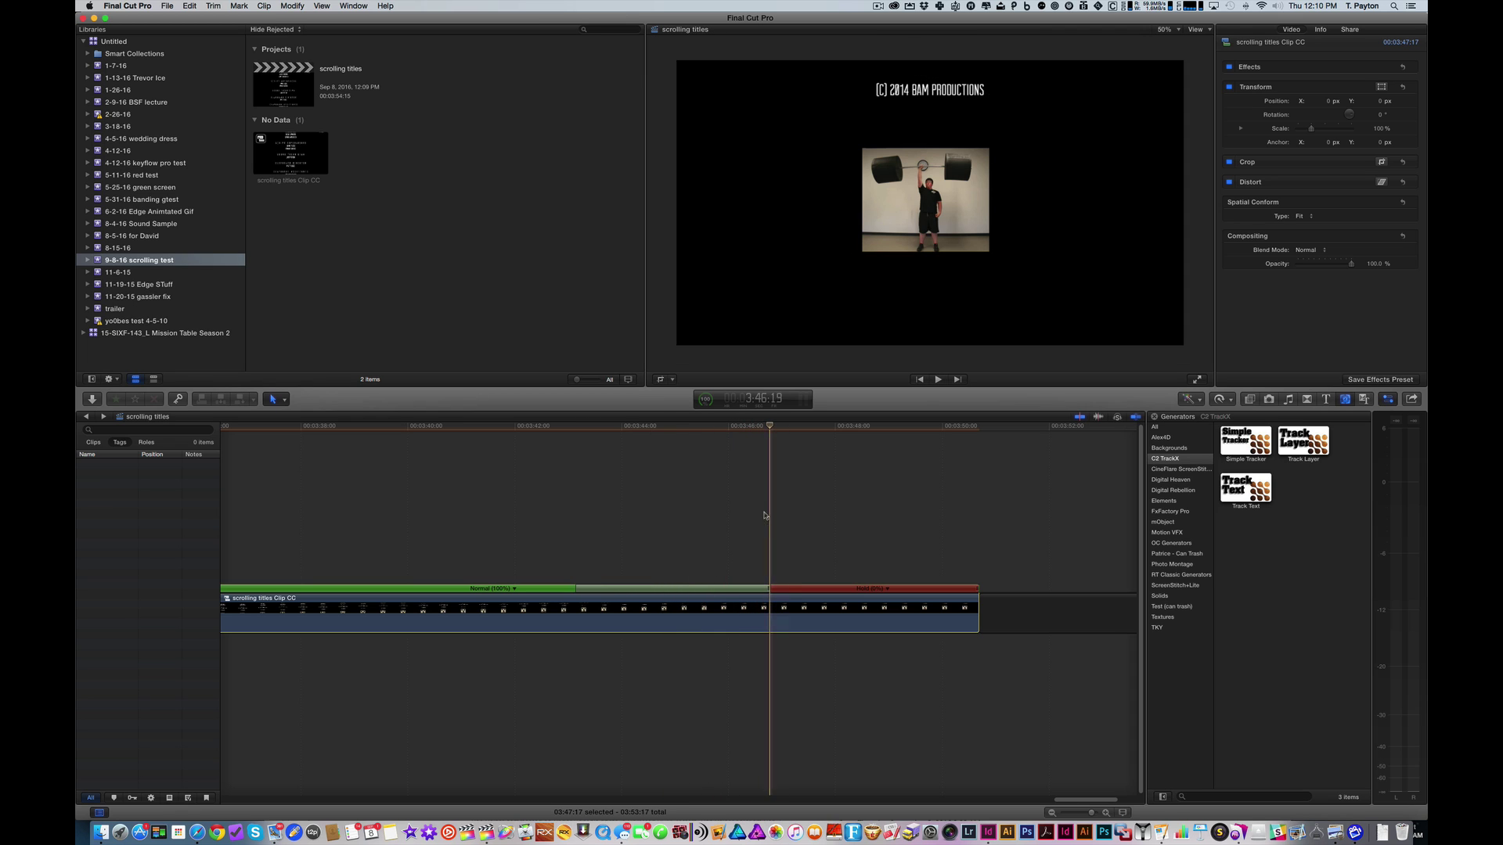
pyautogui.press('space')
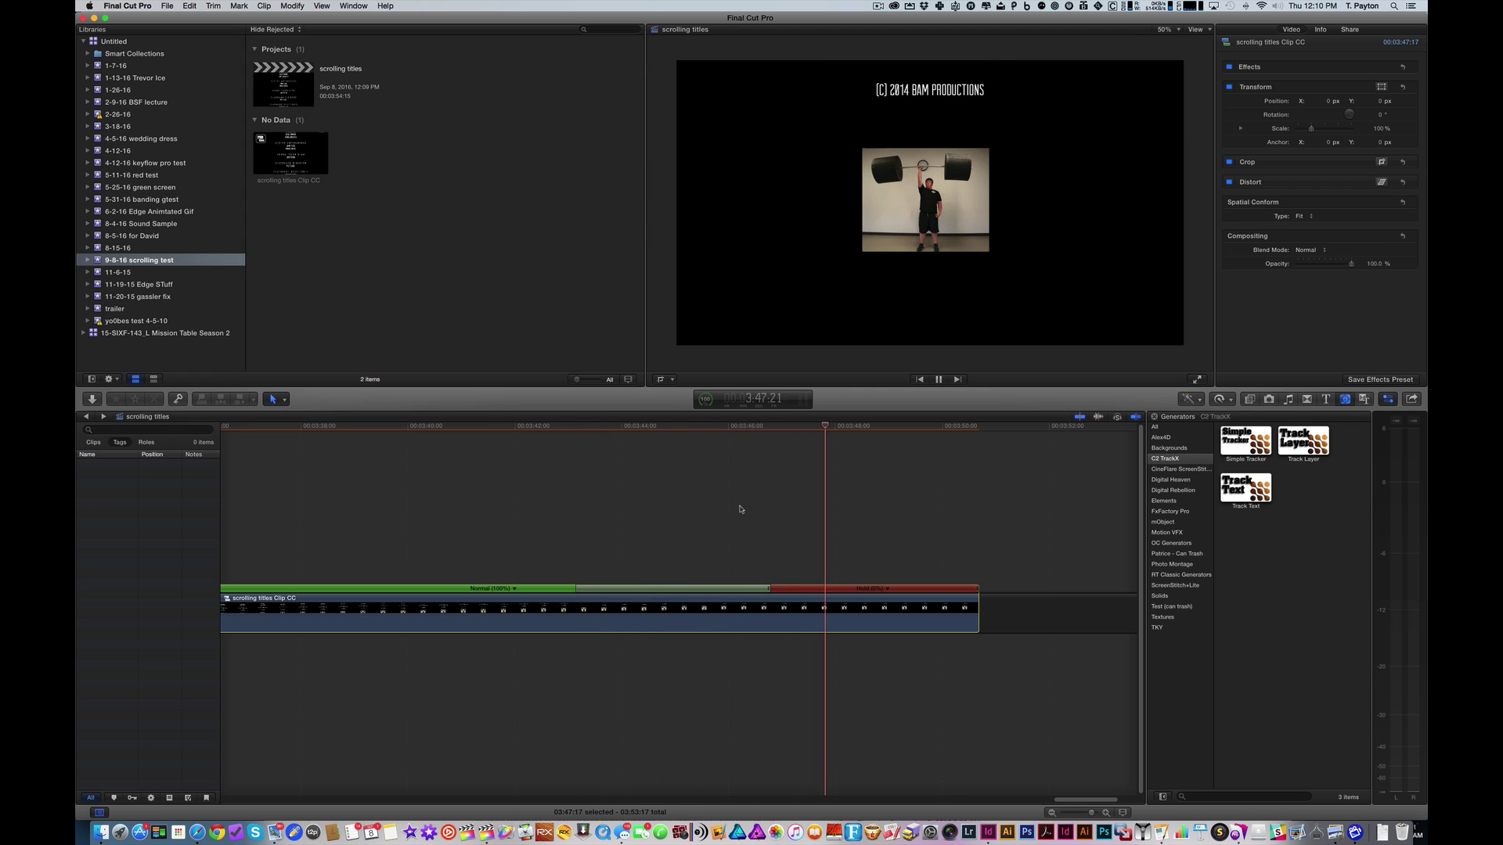
pyautogui.press('space')
pyautogui.click(736, 610)
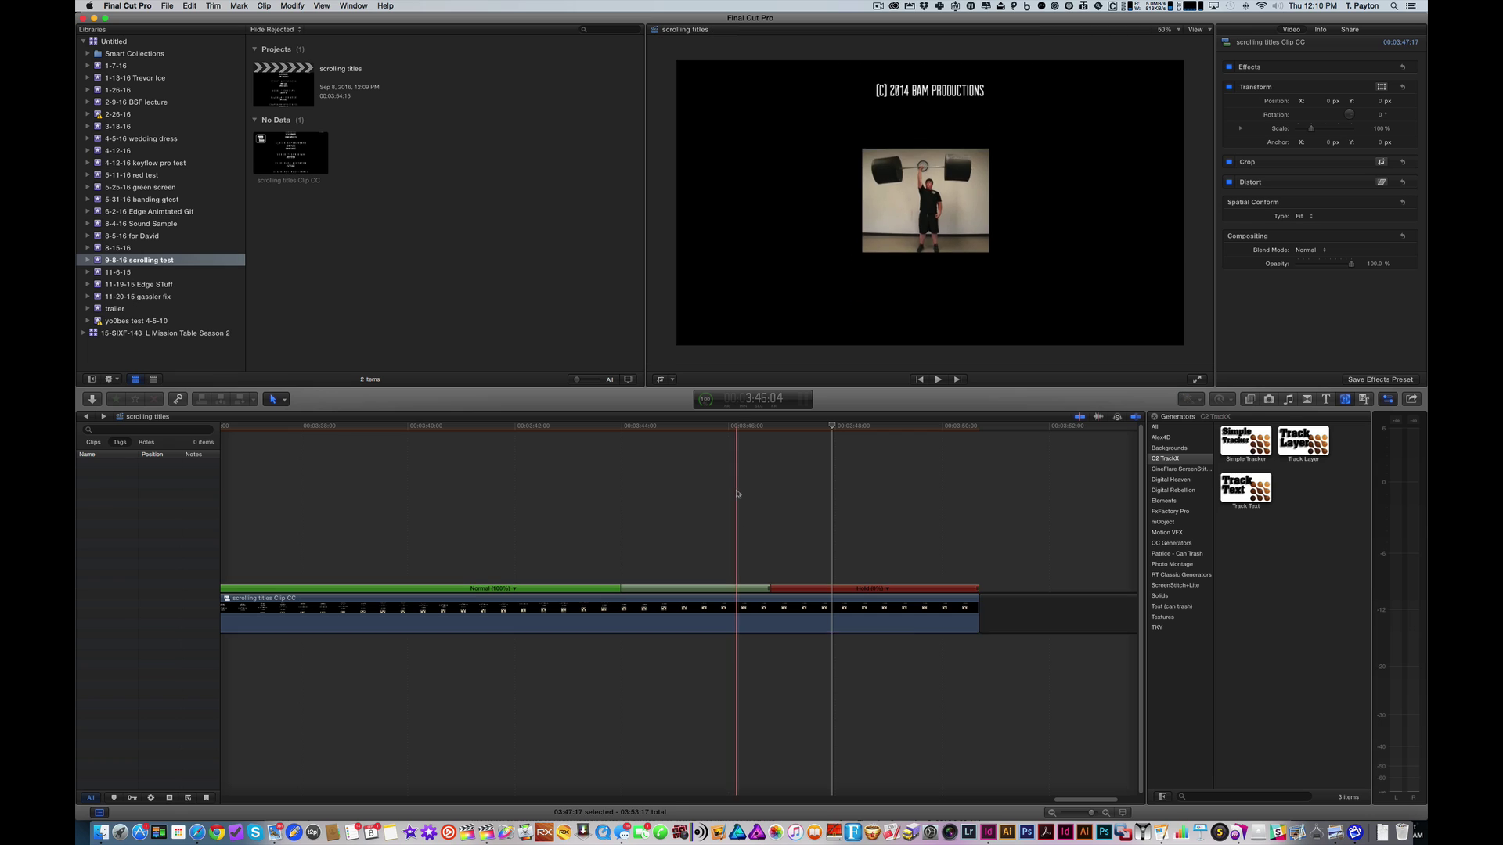
# Step: Undo and redo the last edit, then drag the clip's end out past the Hold
pyautogui.click(971, 618)
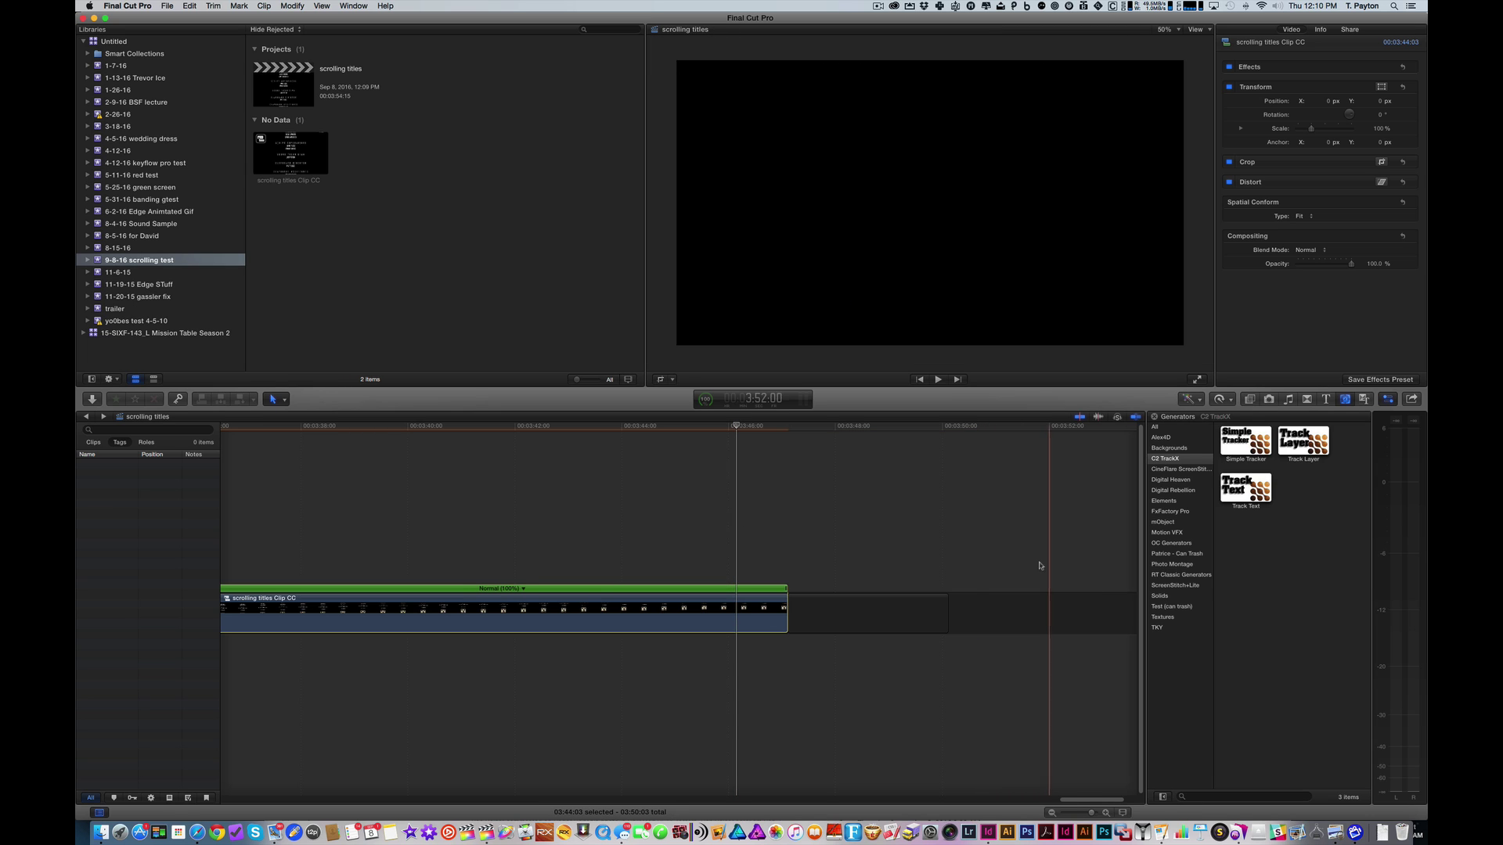
pyautogui.click(928, 555)
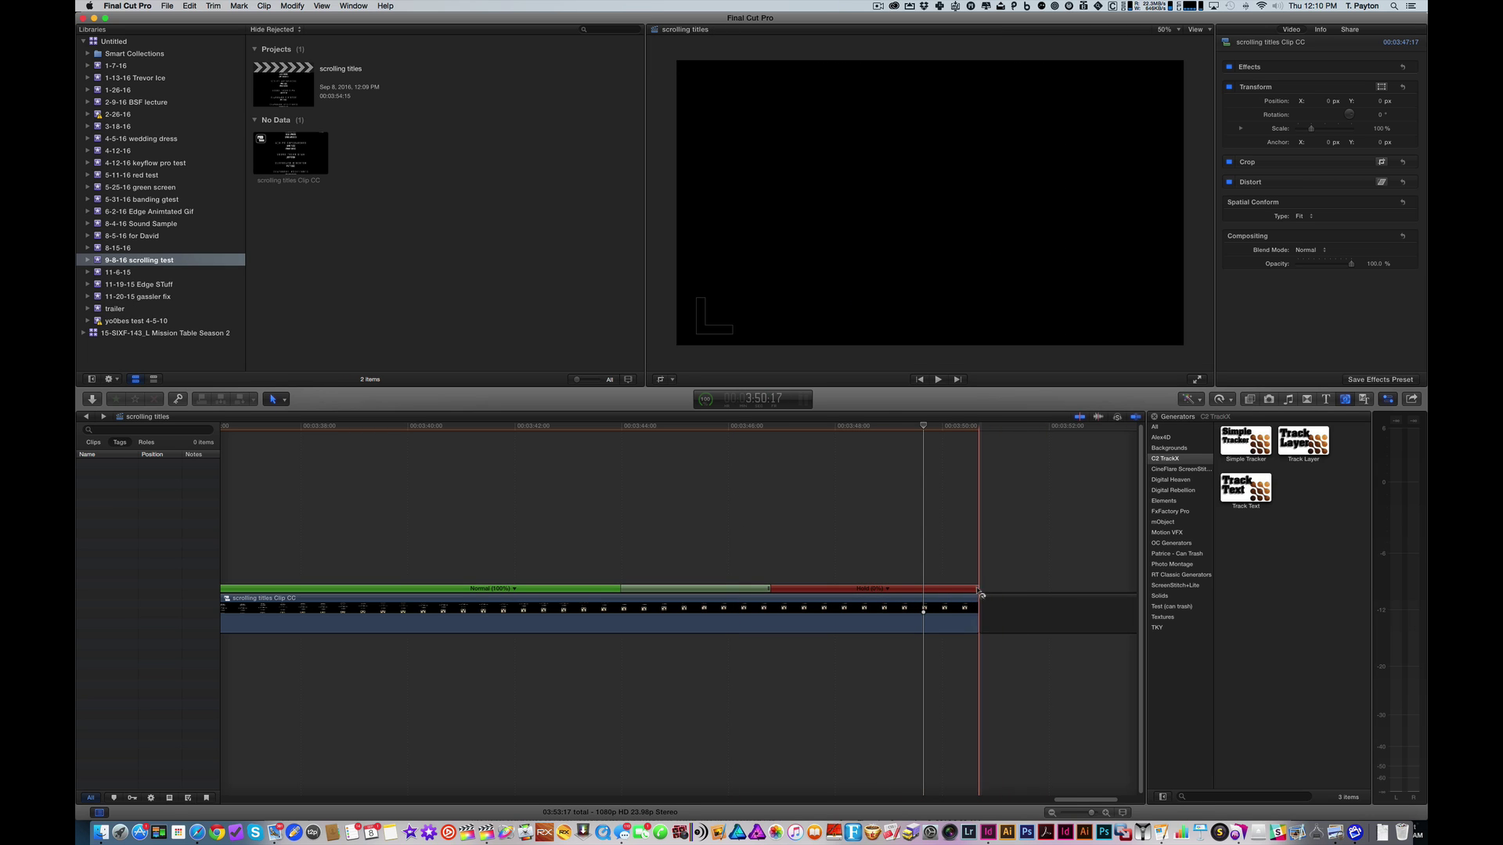
pyautogui.press('super+z')
pyautogui.press('super+shift+z')
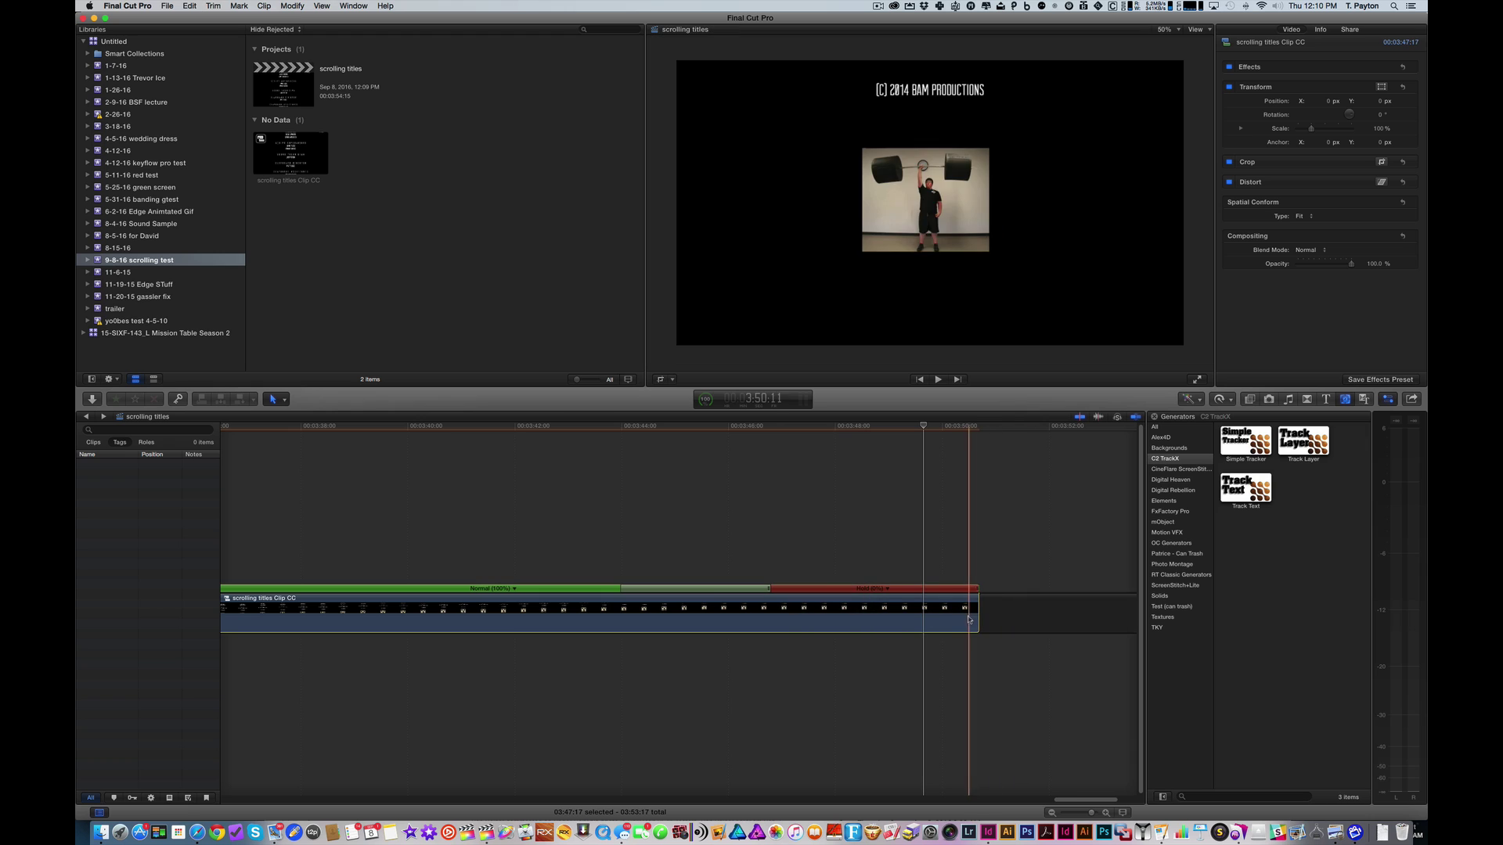
pyautogui.moveTo(972, 615); pyautogui.dragTo(1095, 596)
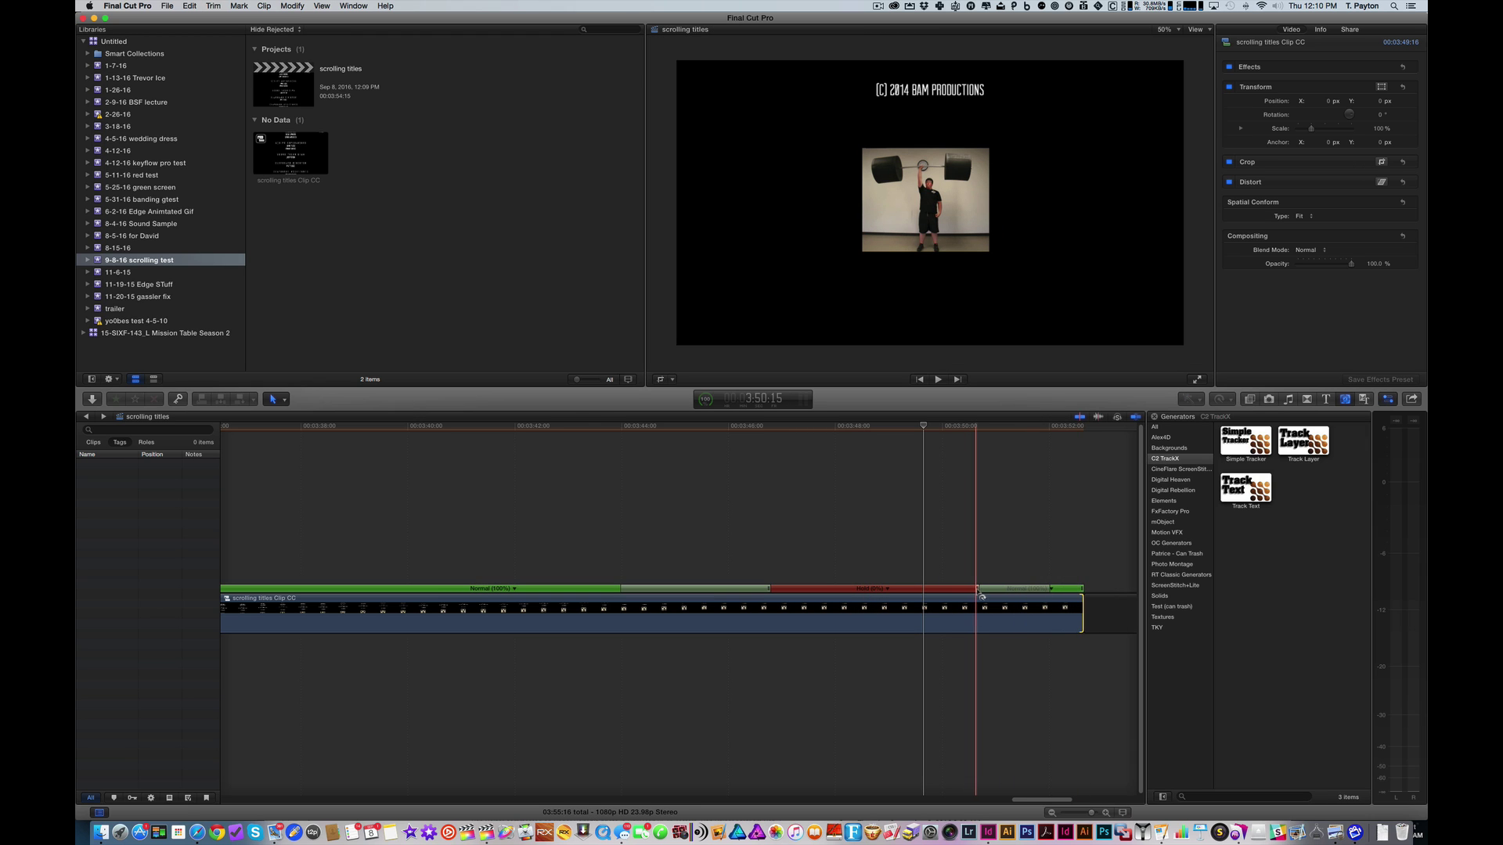
# Step: Trim the credits clip's end to the playhead with Option-] and review the new ending
pyautogui.hscroll(3, 939, 509)
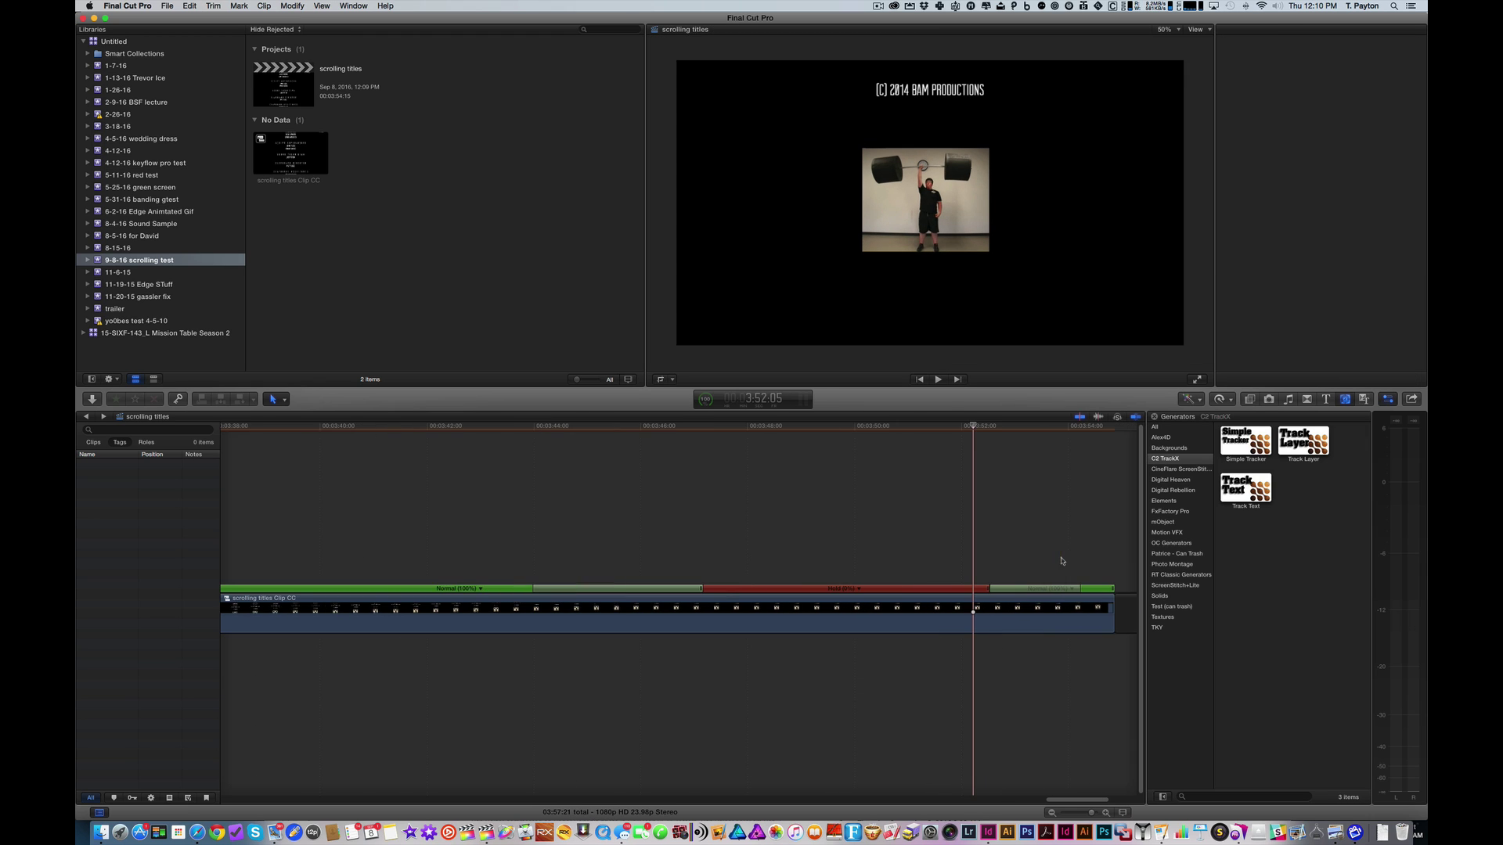
pyautogui.click(793, 430)
pyautogui.moveTo(793, 430); pyautogui.dragTo(797, 432)
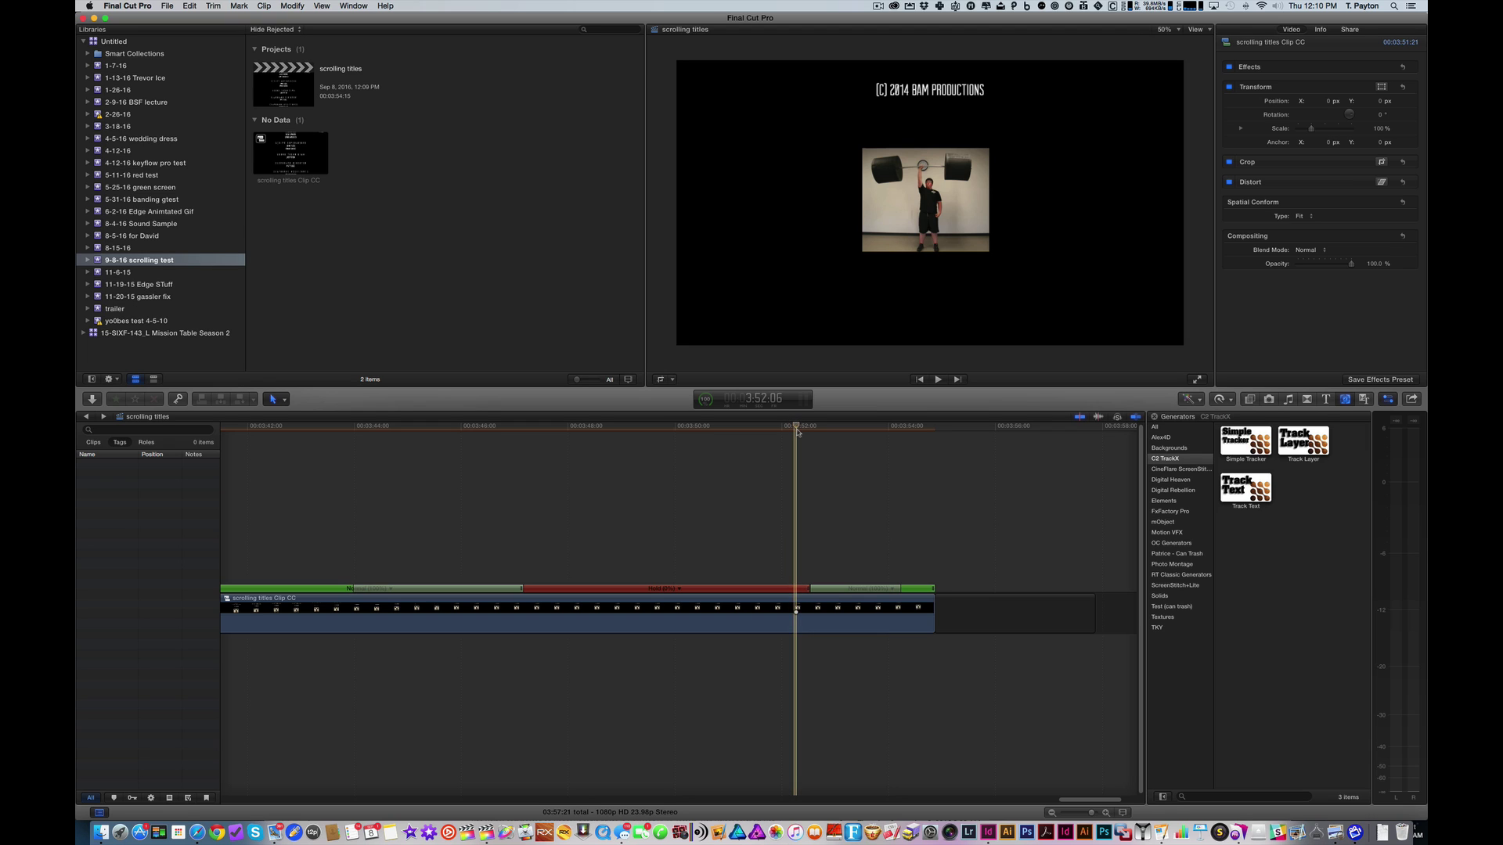
pyautogui.hotkey('alt', ']')
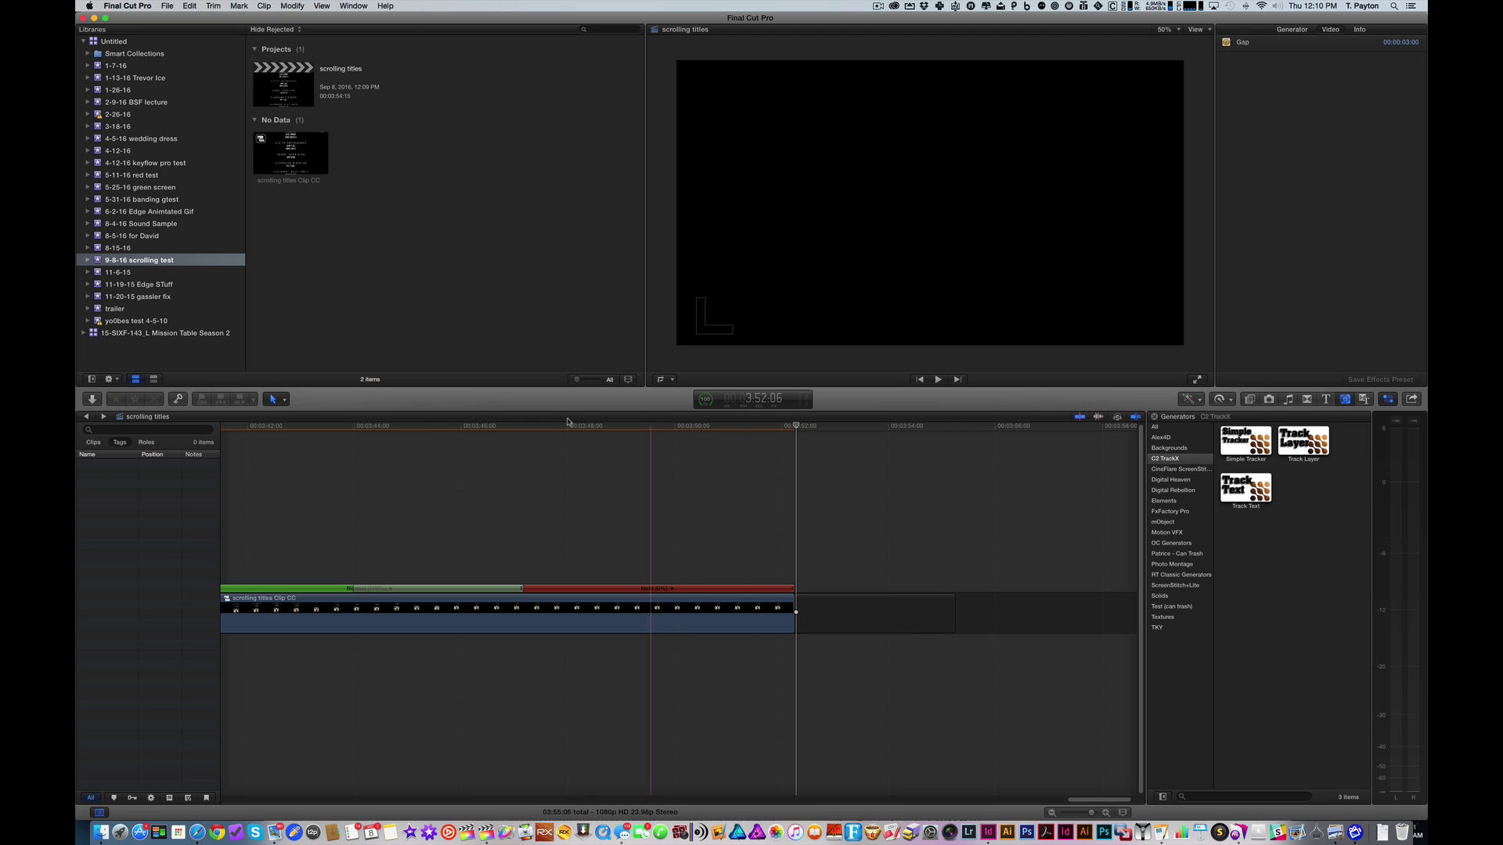
pyautogui.press('space')
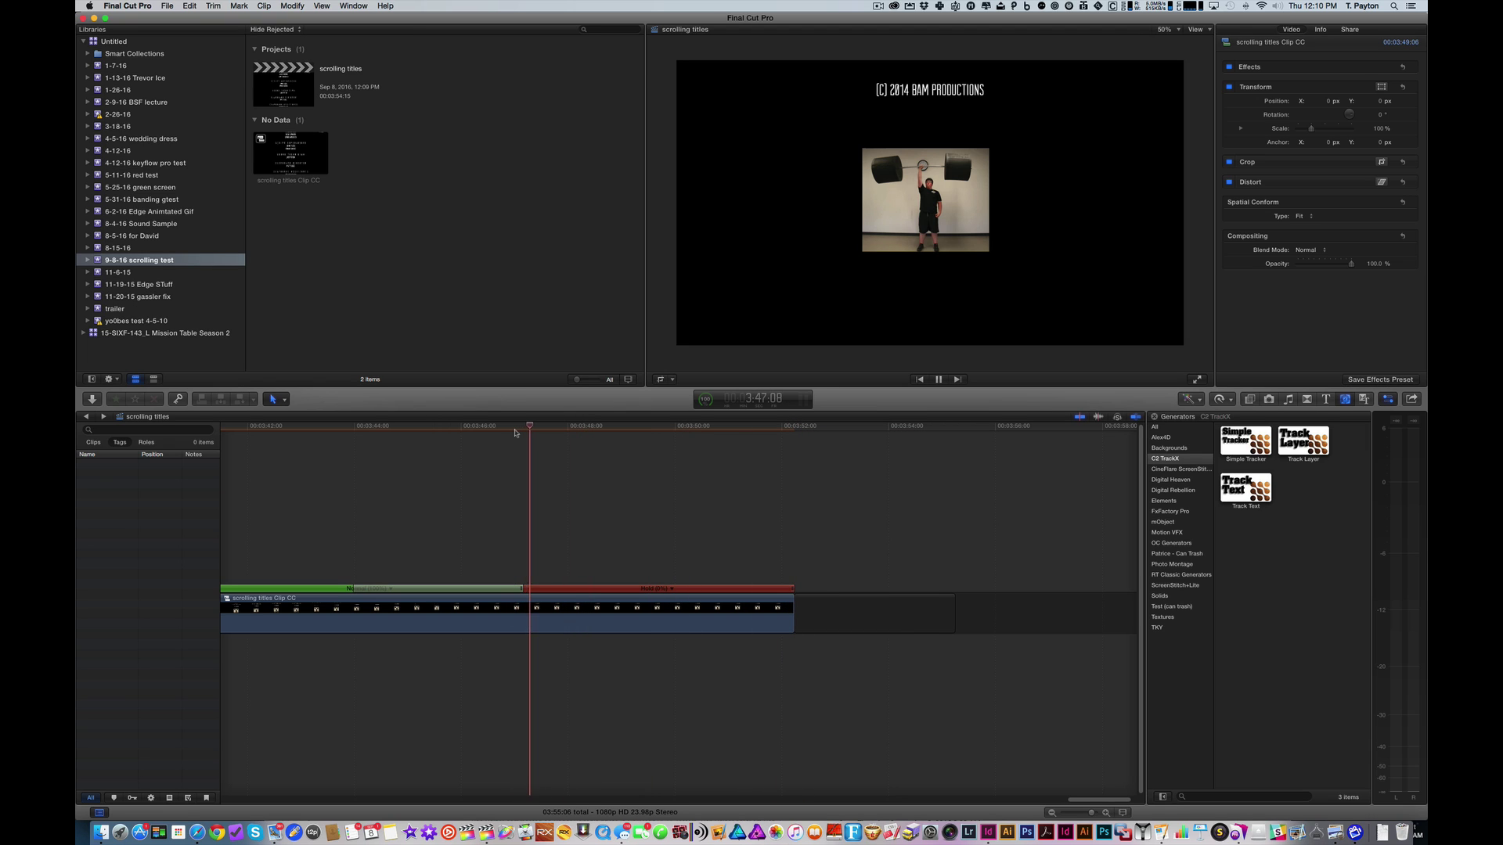
pyautogui.click(318, 438)
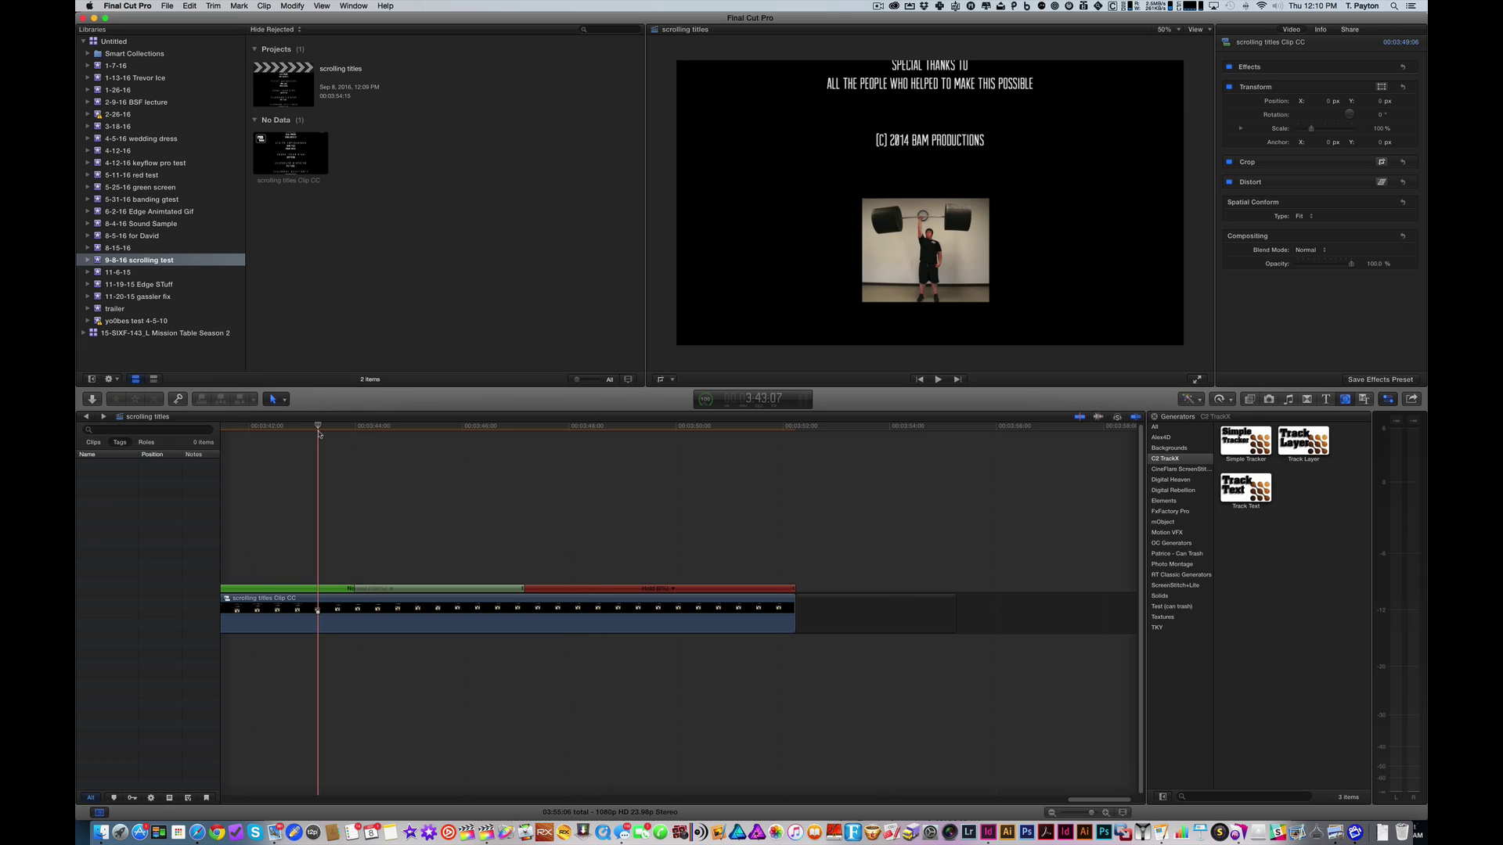
pyautogui.press('space')
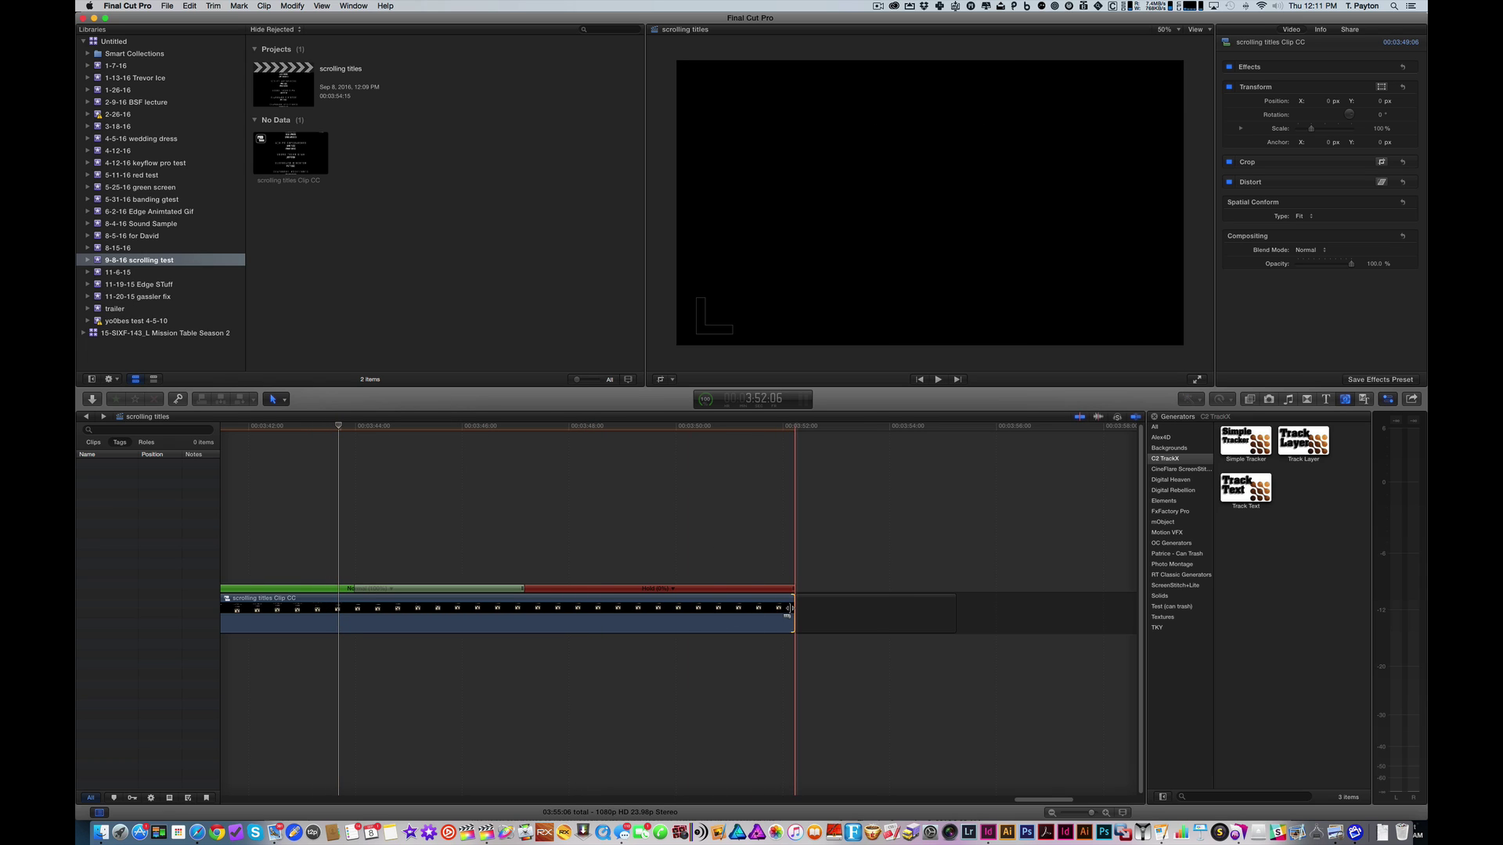
# Step: Add a cross dissolve so the credits fade out, preview it, and fit the project in view
pyautogui.press('super+t')
pyautogui.press('space')
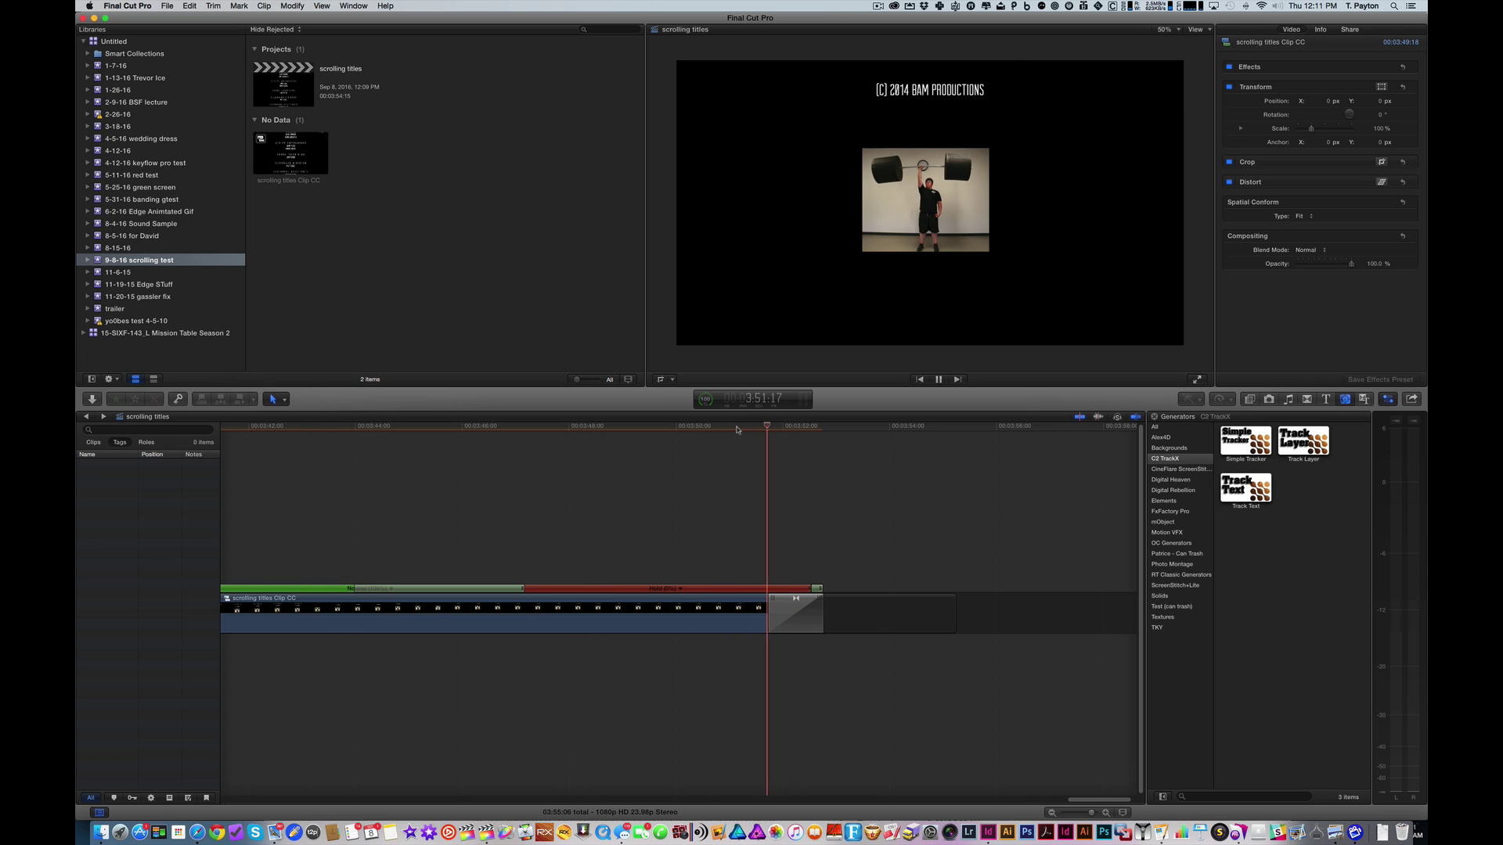
pyautogui.press('space')
pyautogui.hotkey('shift', 'z')
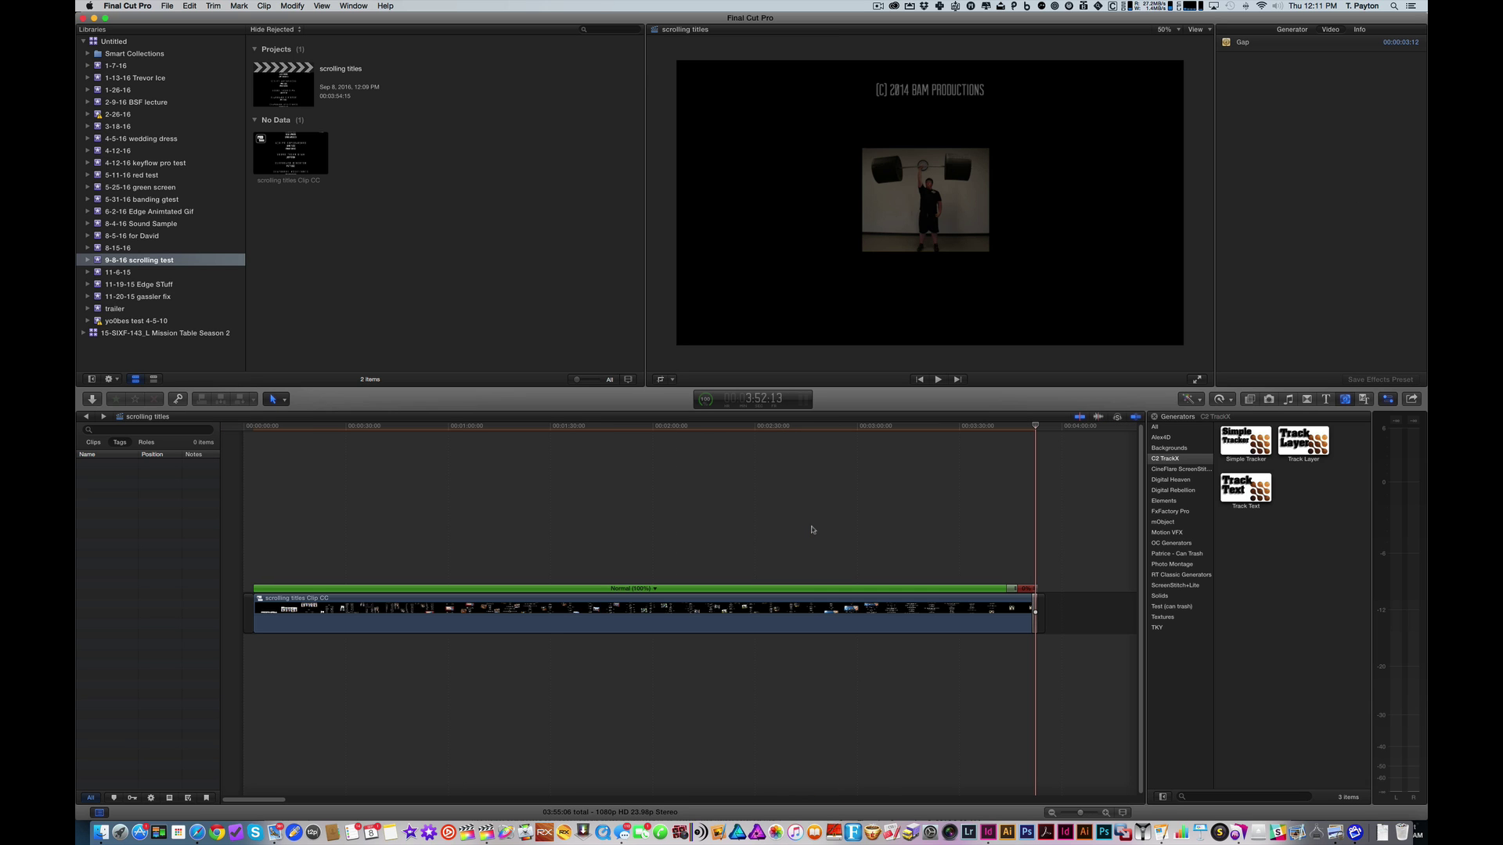
pyautogui.moveTo(767, 428); pyautogui.dragTo(389, 442)
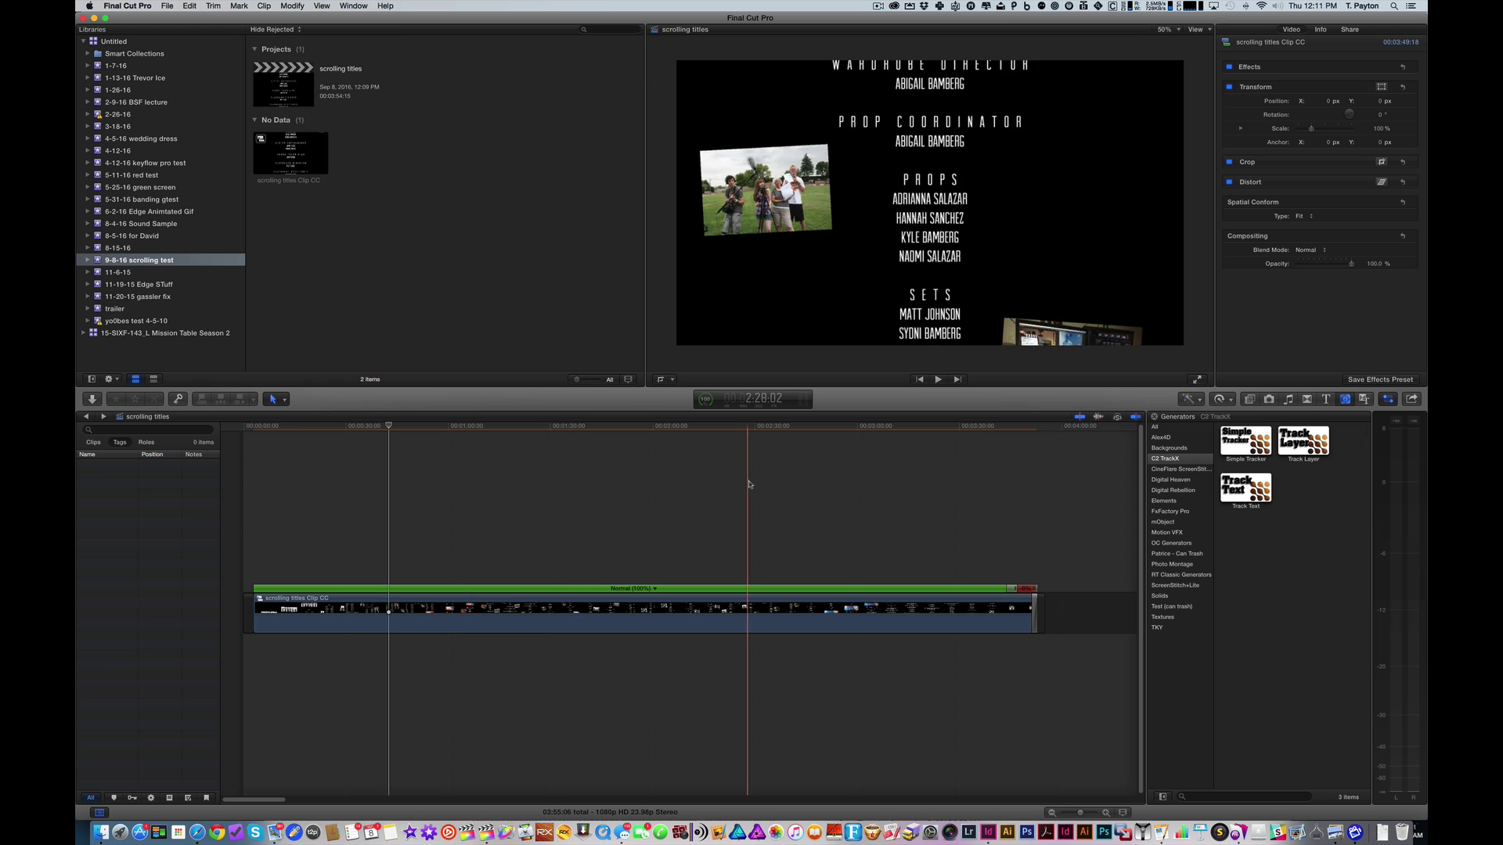
# Step: Open the compound clip and view the credits image's Ken Burns start and end framing
pyautogui.doubleClick(387, 614)
pyautogui.click(471, 602)
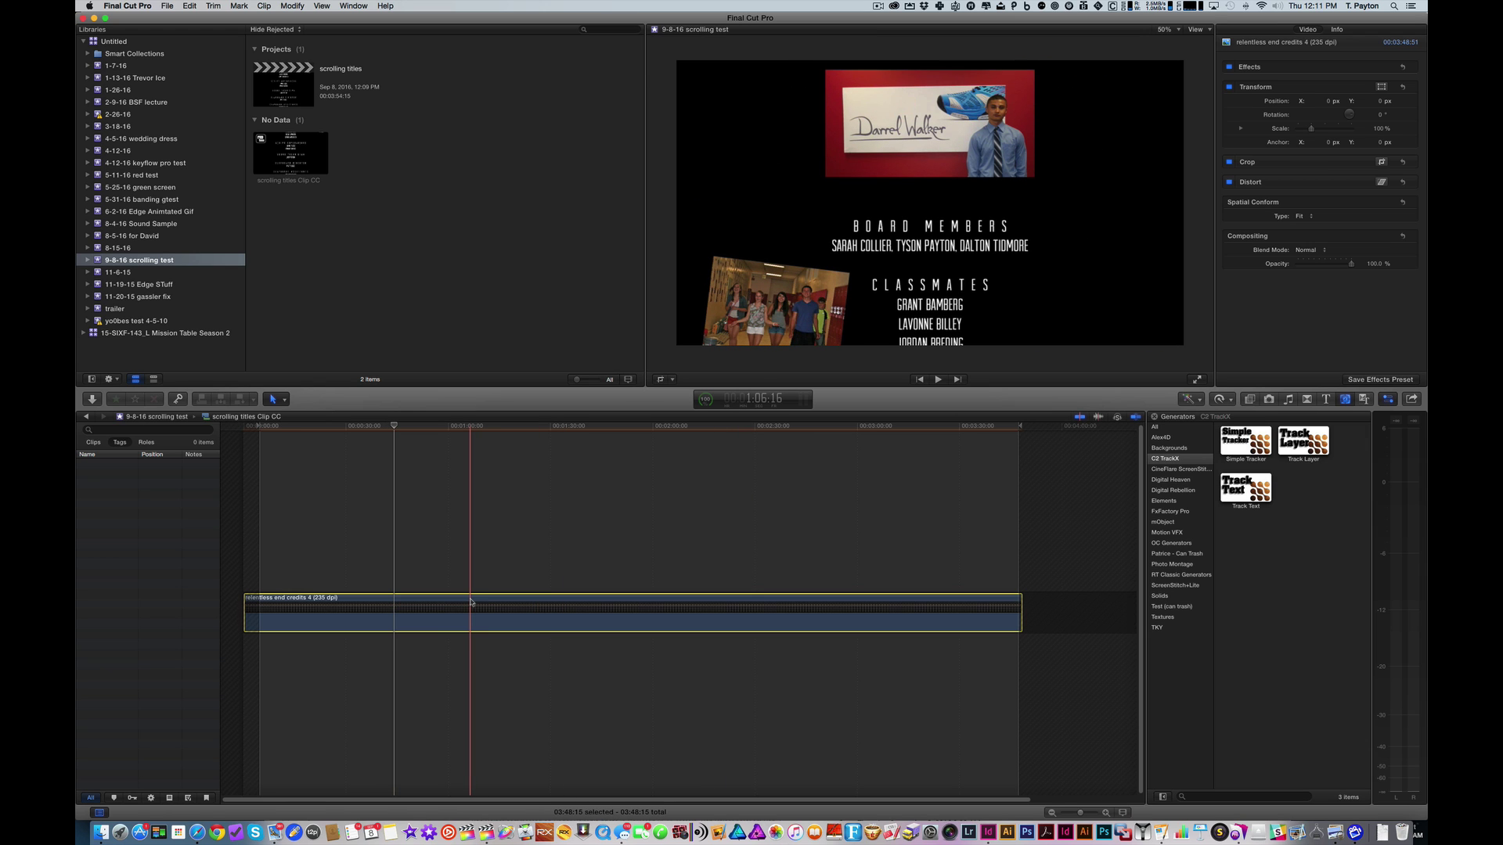
pyautogui.hotkey('shift', 'c')
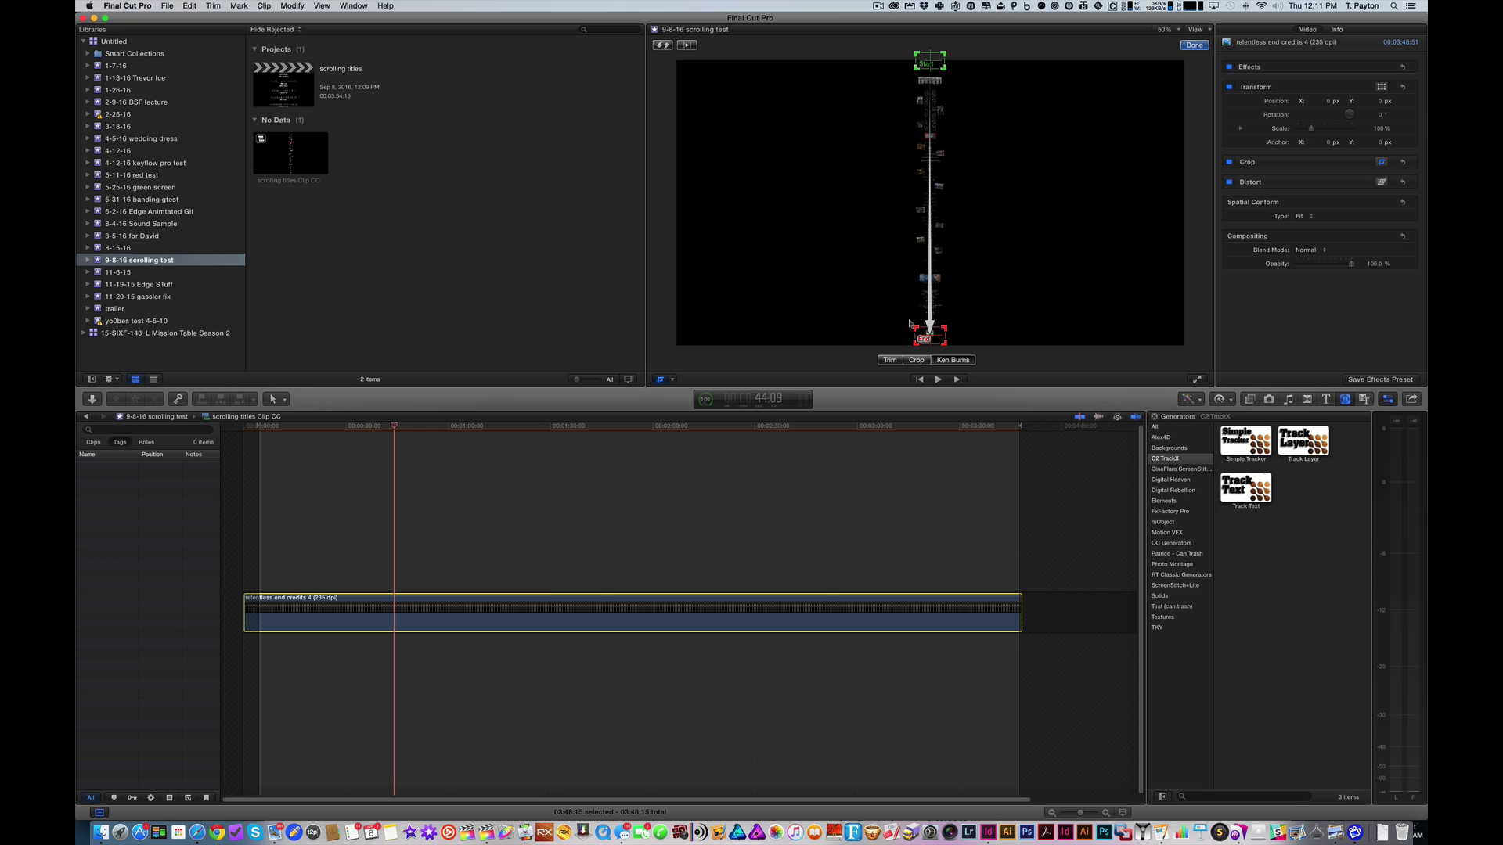
pyautogui.click(1194, 46)
# Step: Check a few points along the credits, then go back to the scrolling titles project
pyautogui.click(539, 427)
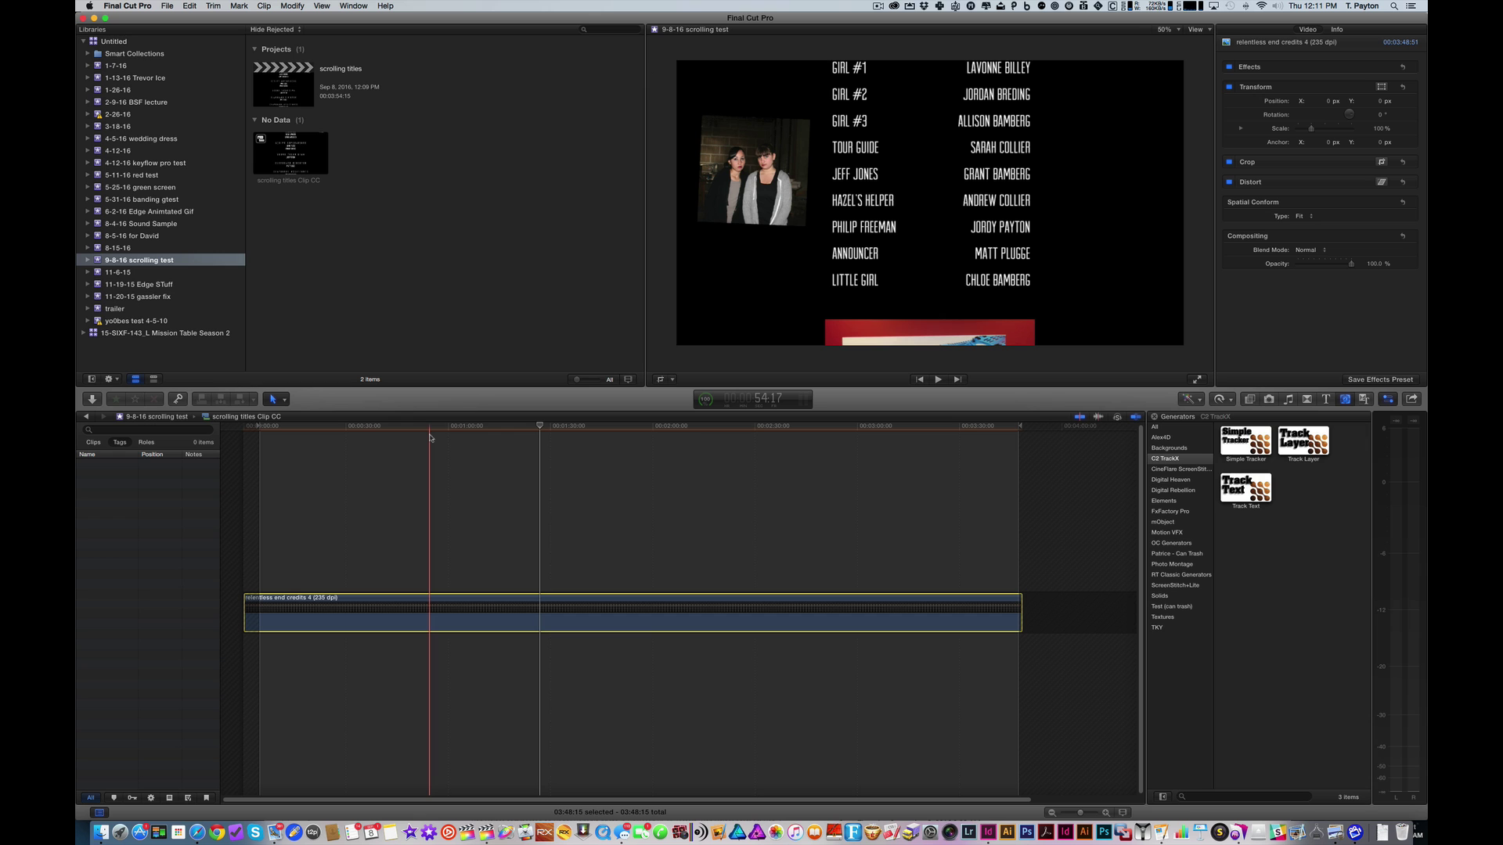
pyautogui.click(382, 438)
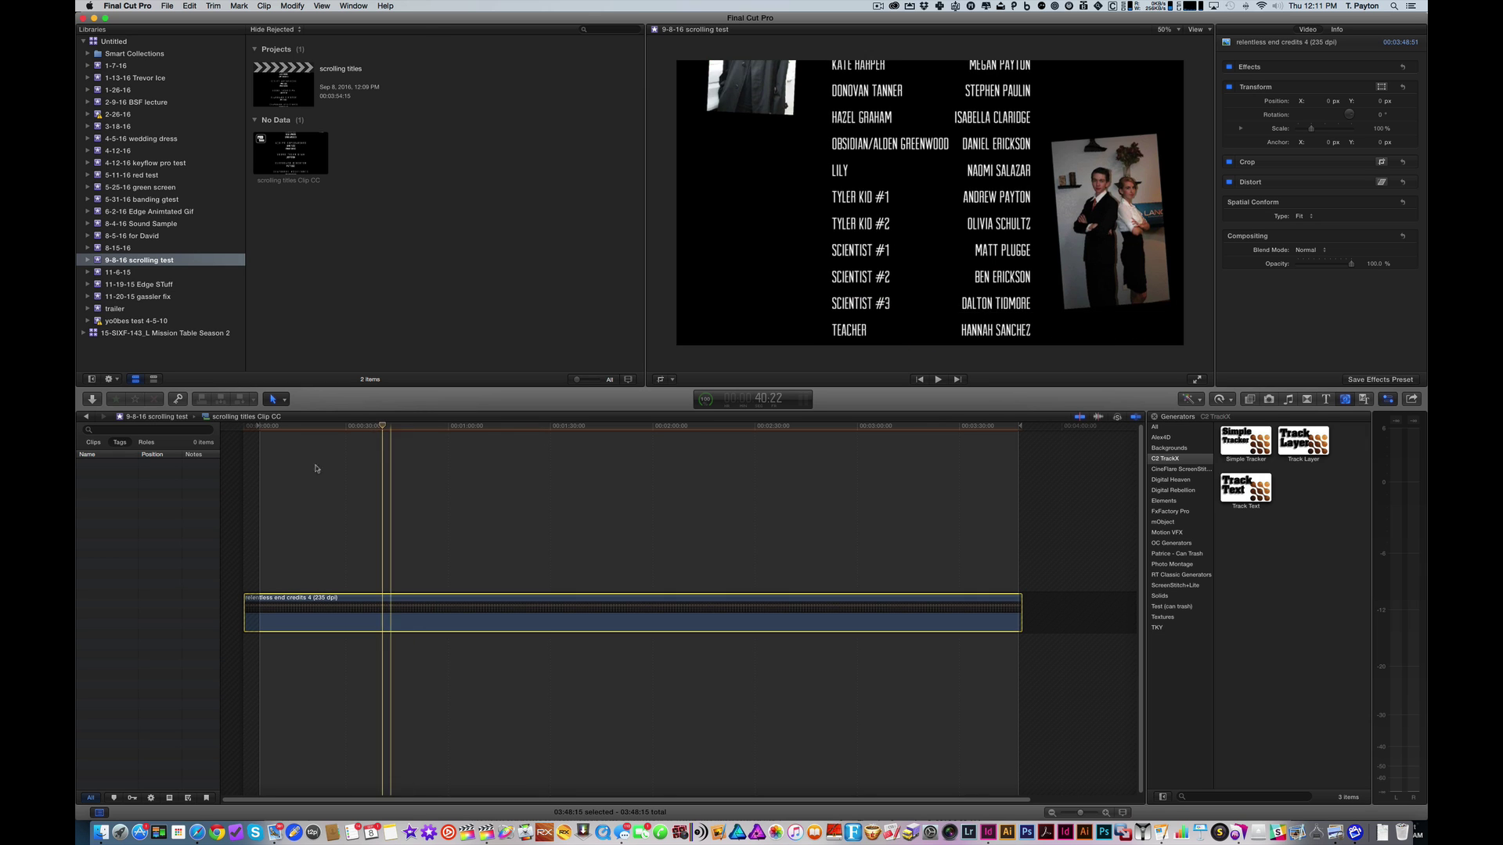
pyautogui.click(86, 417)
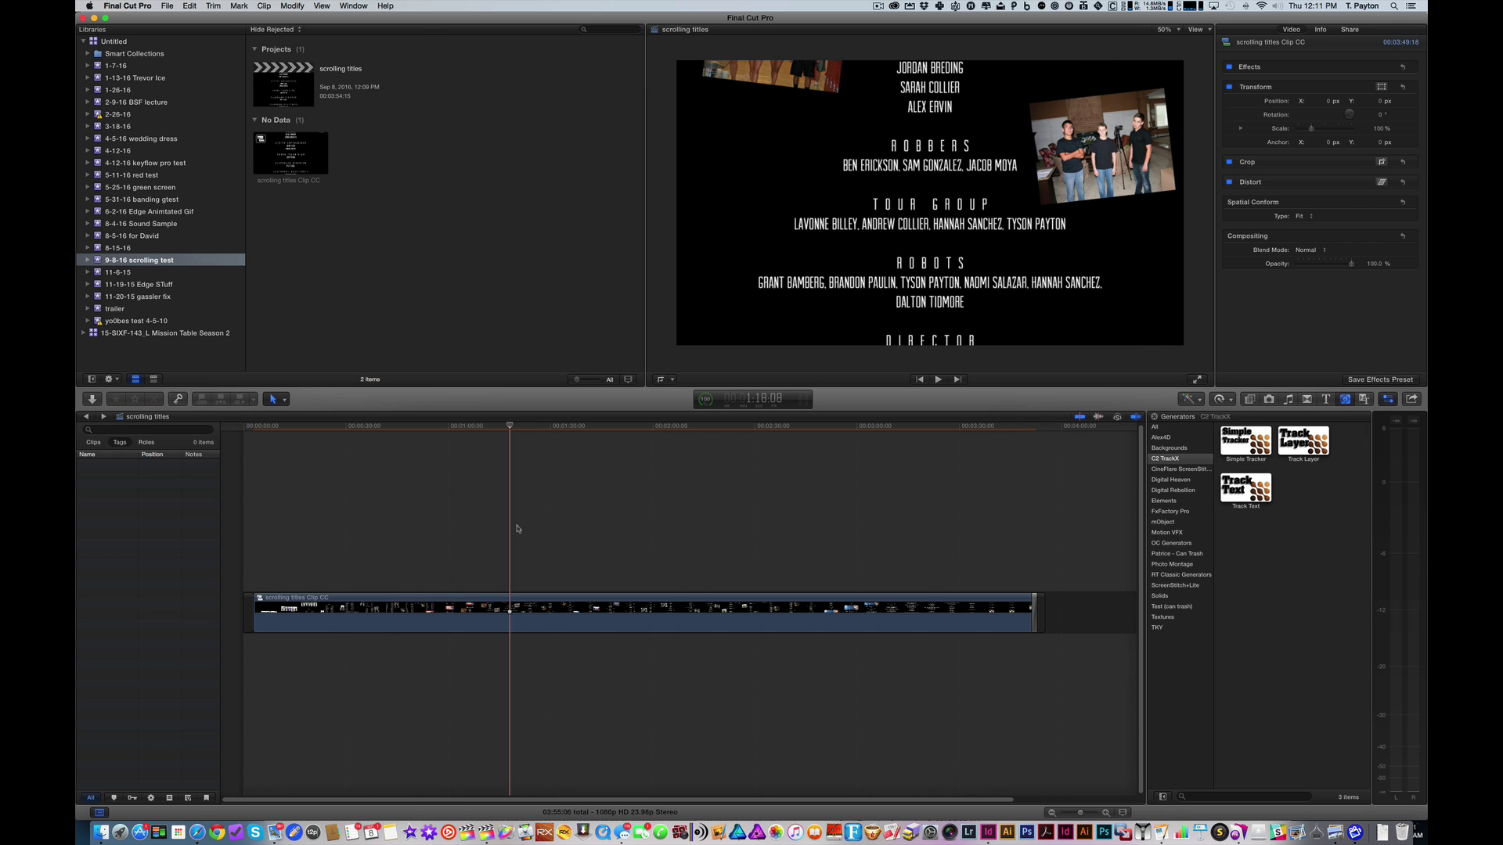